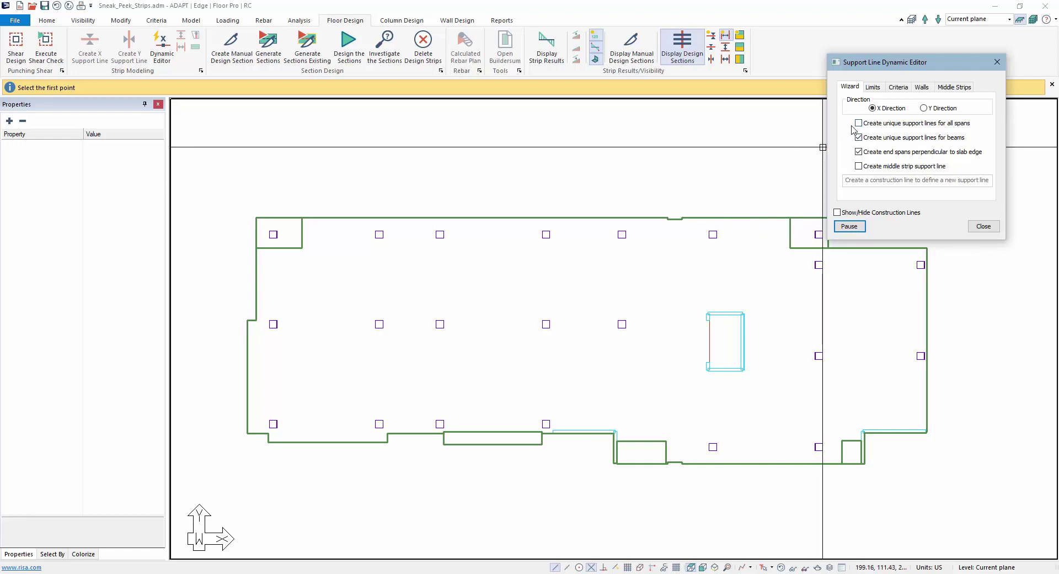
# Create an X-direction support line through the slab's upper column row with the dynamic editor, from slab edge to slab edge.
pyautogui.moveTo(849, 62); pyautogui.dragTo(887, 225)
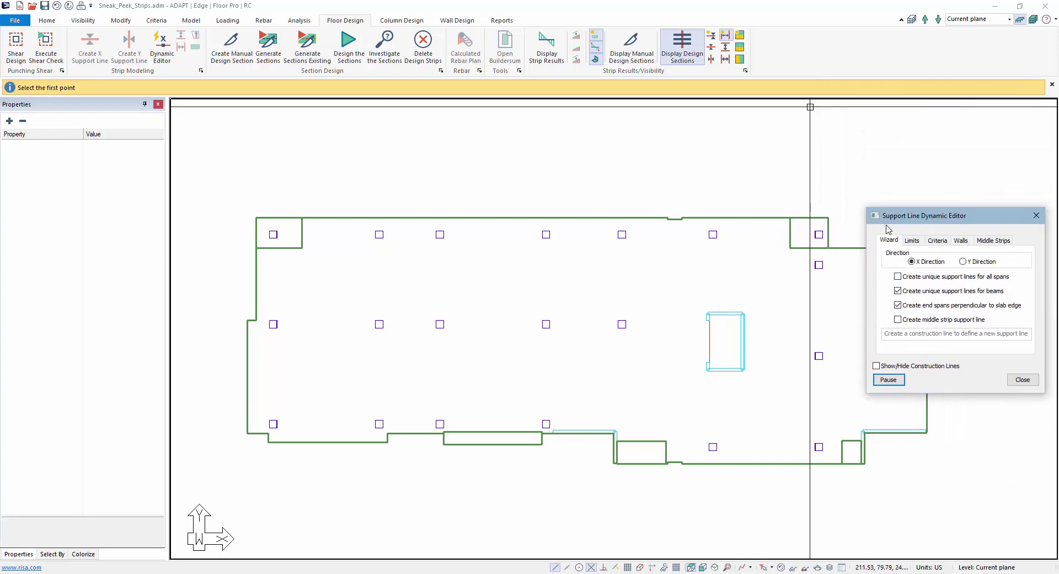
pyautogui.scroll(-3, 364, 243)
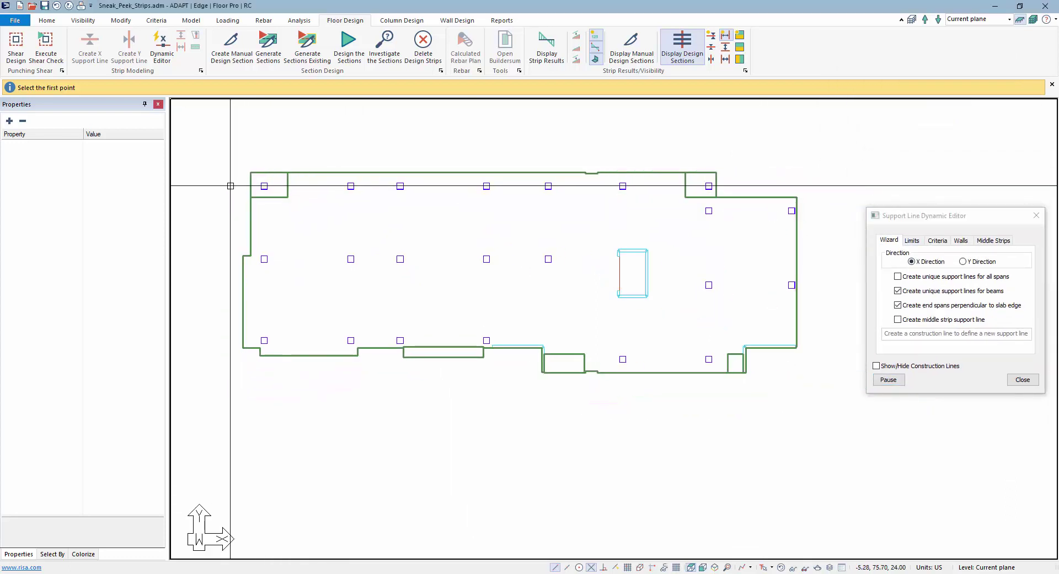
pyautogui.click(247, 183)
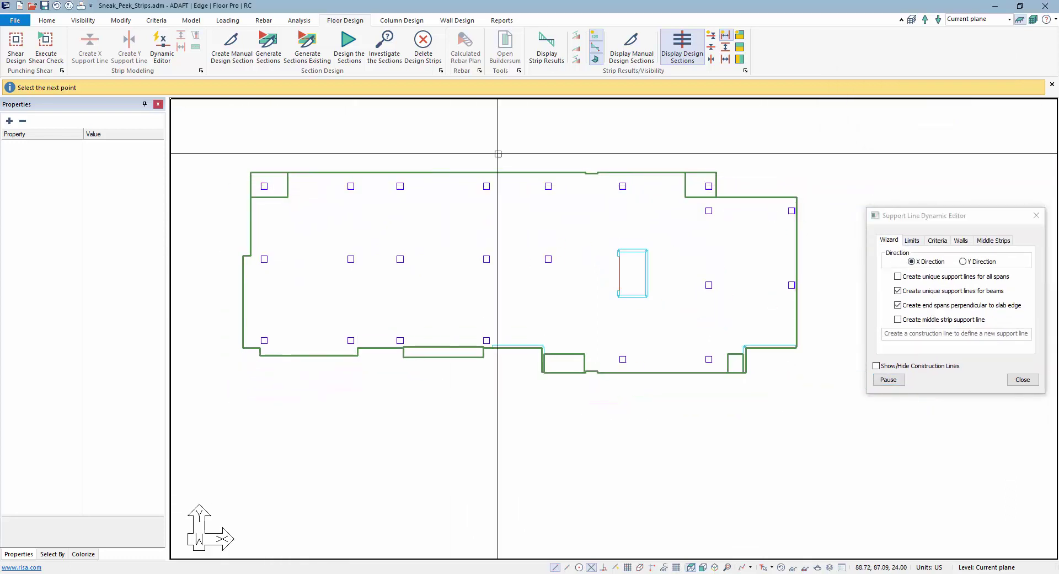
pyautogui.click(737, 185)
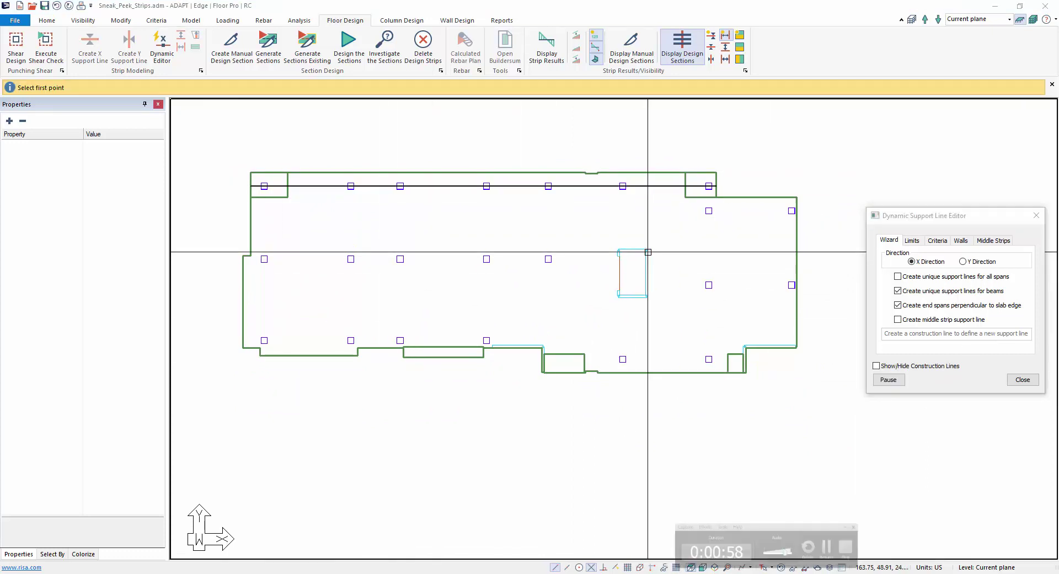
# Pause the dynamic editor and delete the support line along the upper column row.
pyautogui.click(889, 380)
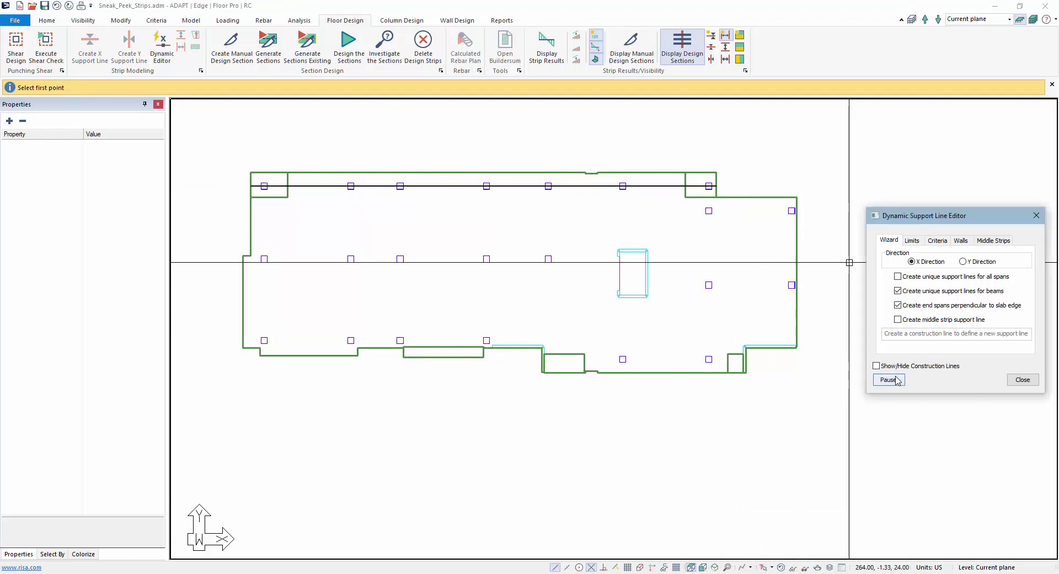
pyautogui.click(637, 185)
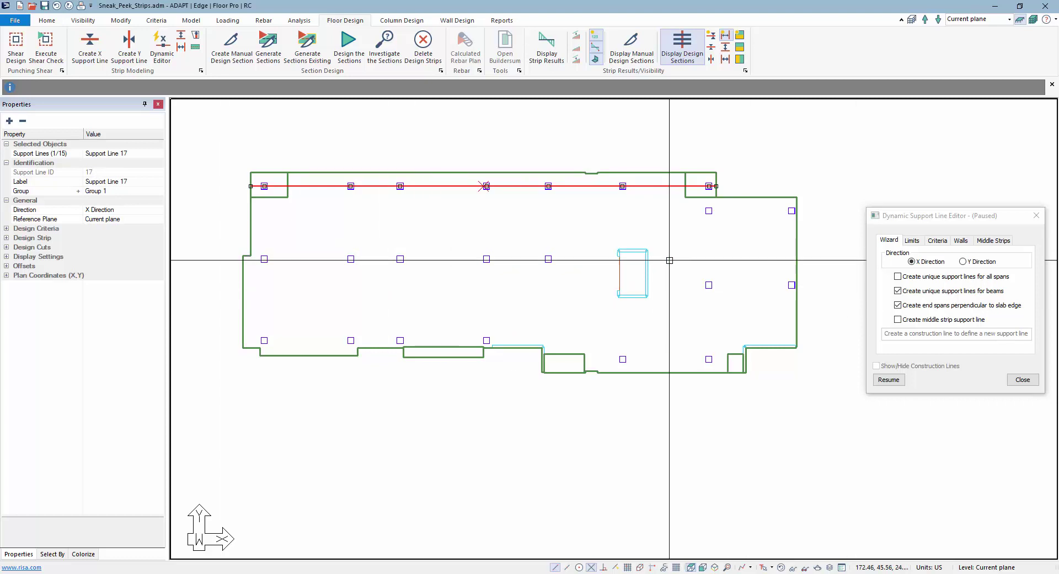
pyautogui.press('Escape')
pyautogui.click(655, 186)
pyautogui.press('Delete')
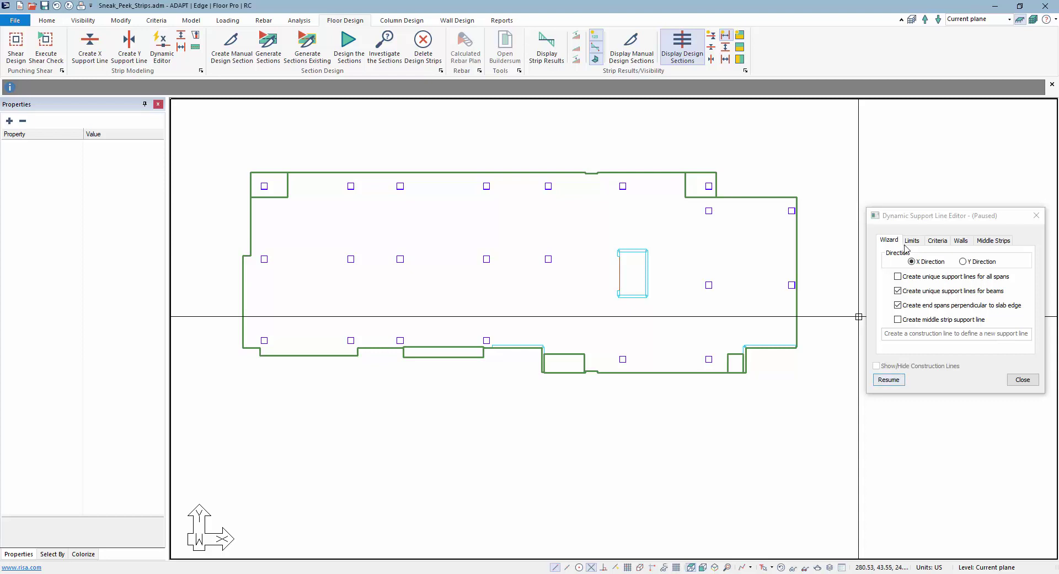
# Resume the dynamic editor, enable unique support lines for all spans, and create X-direction support lines through the upper column row.
pyautogui.click(889, 380)
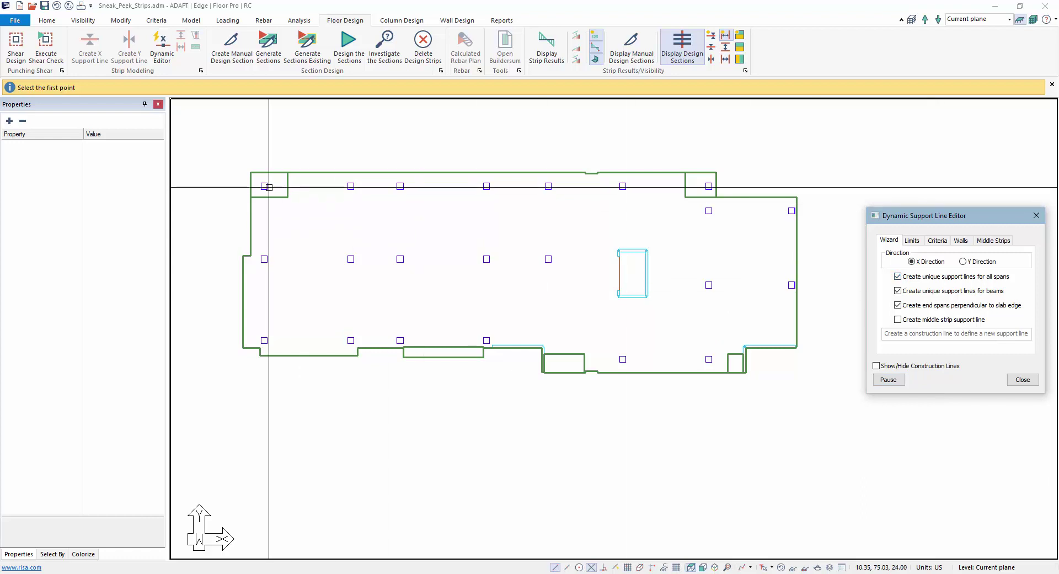
pyautogui.click(229, 185)
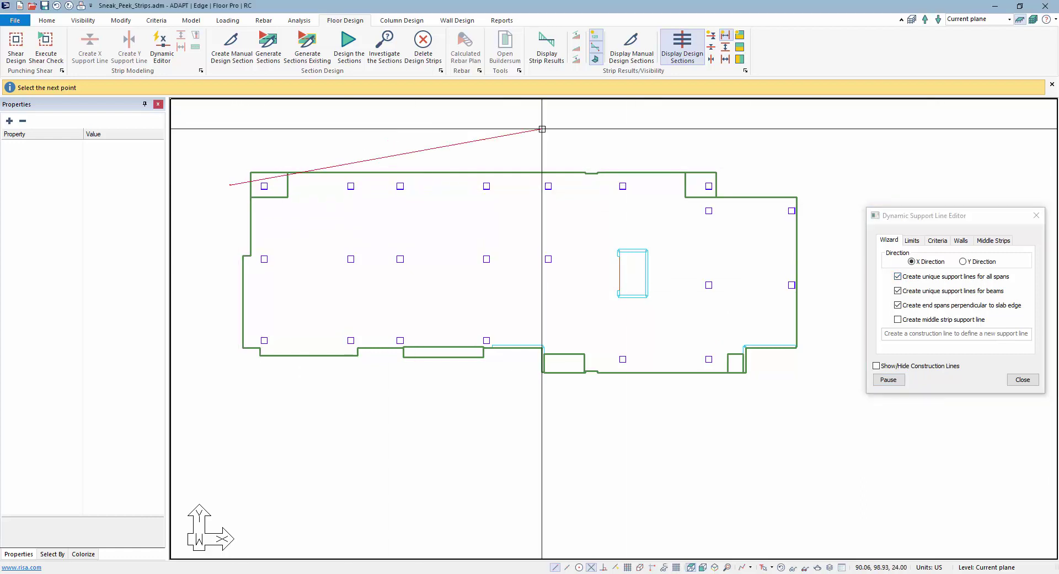
pyautogui.click(774, 190)
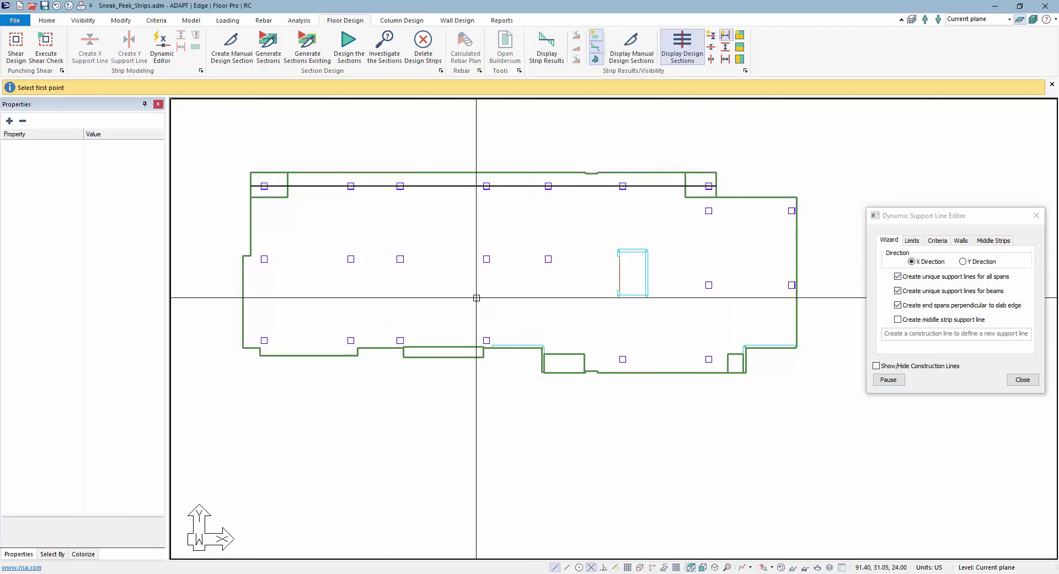
# Pause the dynamic editor and inspect the separate support lines of the first interior span and both end spans in the upper column row.
pyautogui.click(888, 379)
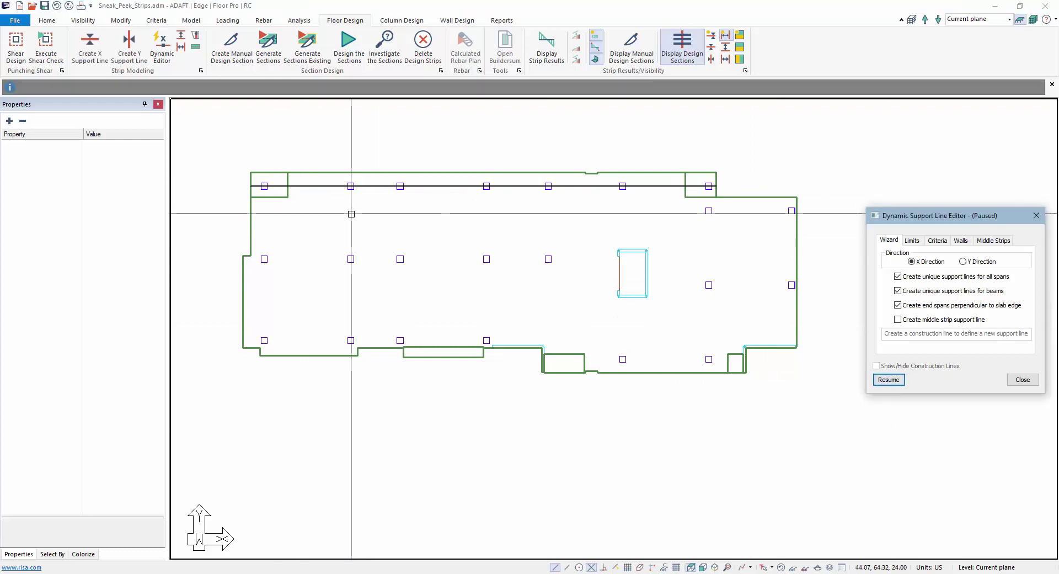
pyautogui.click(265, 185)
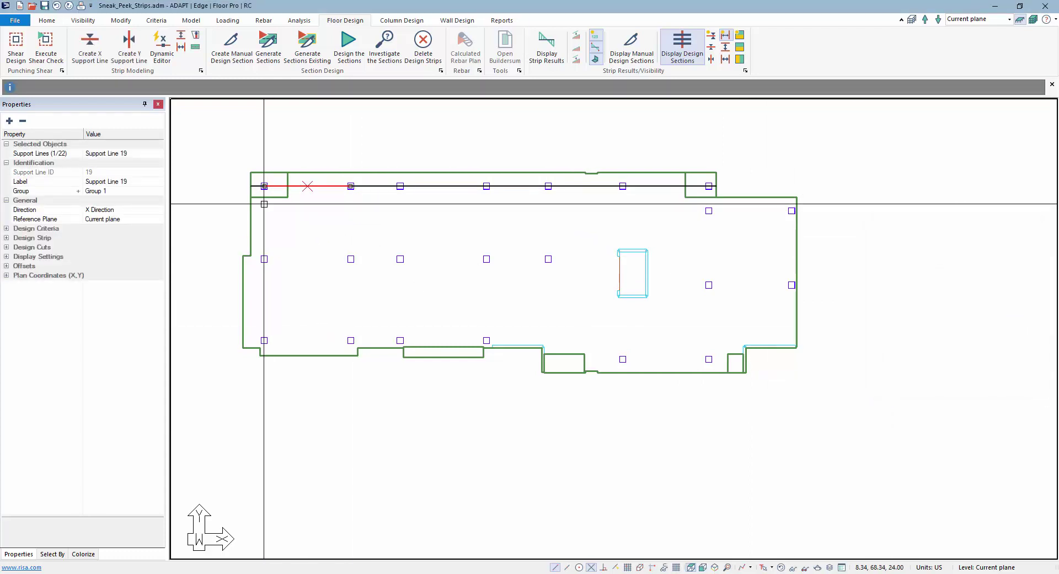
pyautogui.click(257, 186)
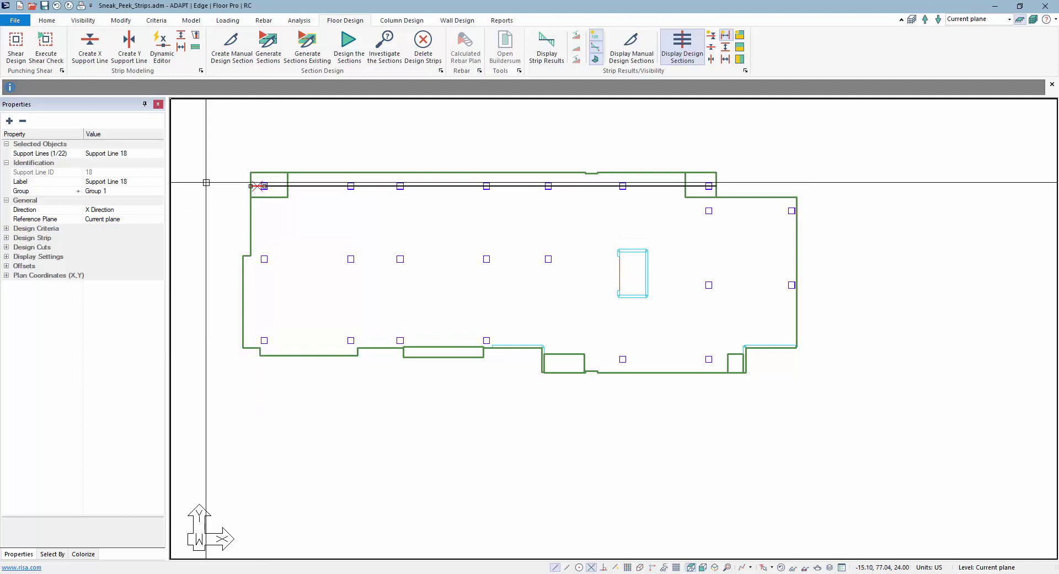
pyautogui.click(309, 186)
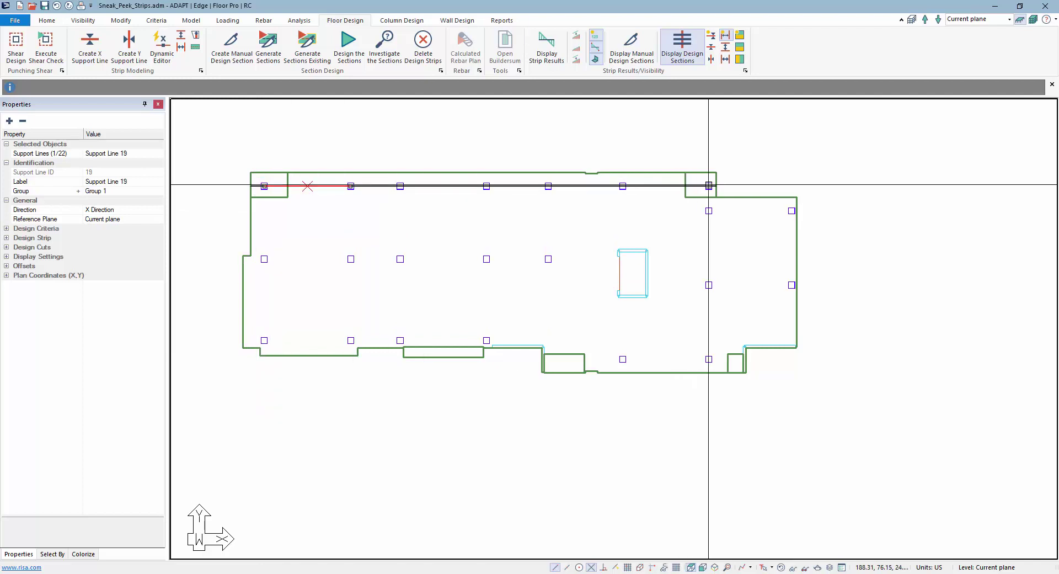
pyautogui.scroll(3, 709, 185)
pyautogui.press('Escape')
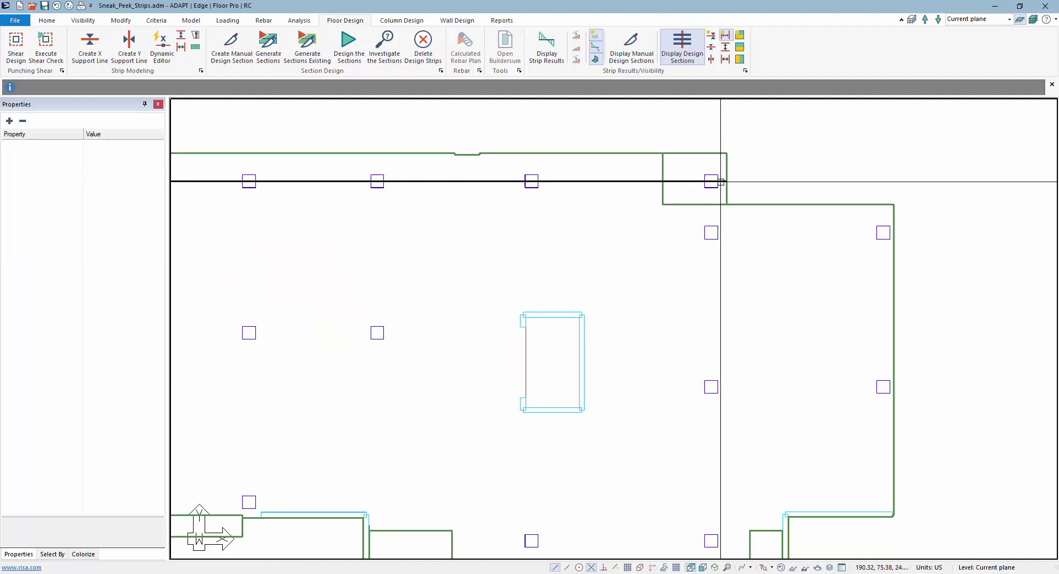
pyautogui.click(711, 180)
pyautogui.click(714, 180)
pyautogui.scroll(2, 722, 181)
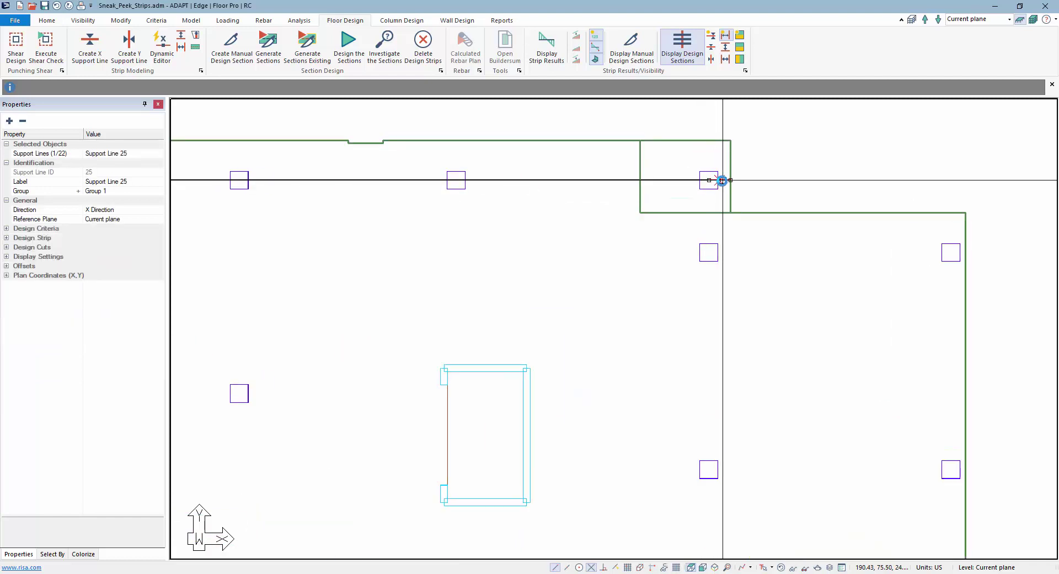
pyautogui.scroll(-3, 714, 217)
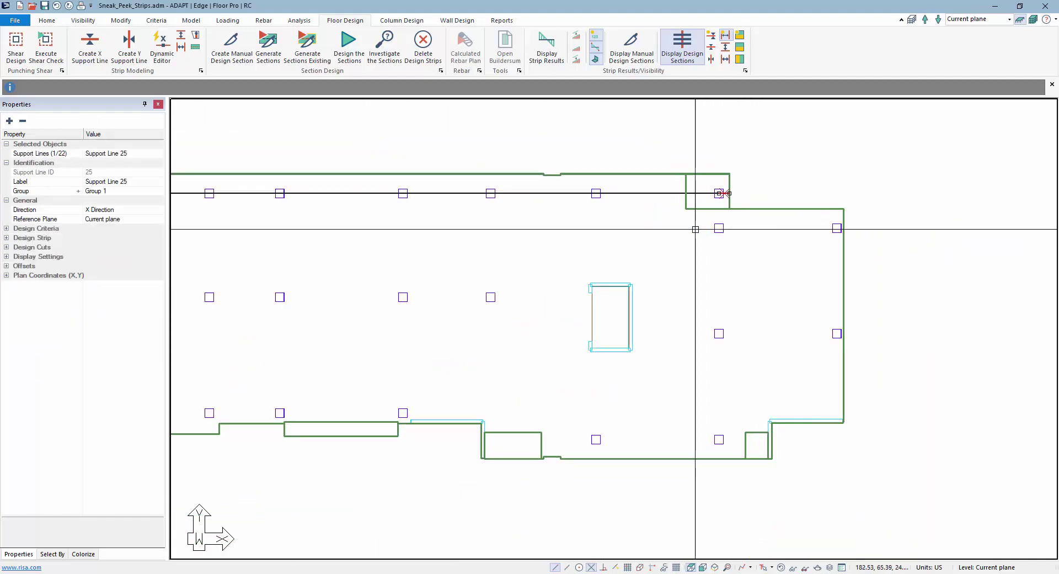
pyautogui.press('Escape')
pyautogui.scroll(-3, 690, 218)
pyautogui.scroll(1, 265, 106)
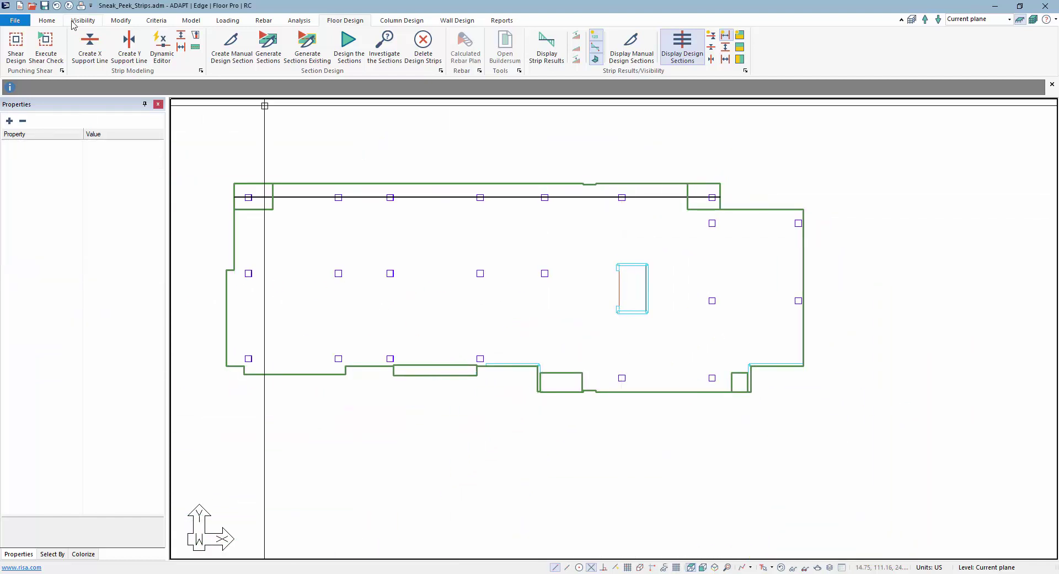
# Turn off end spans perpendicular to the slab edge in the dynamic editor and create new X-direction support lines through the upper column row.
pyautogui.click(160, 44)
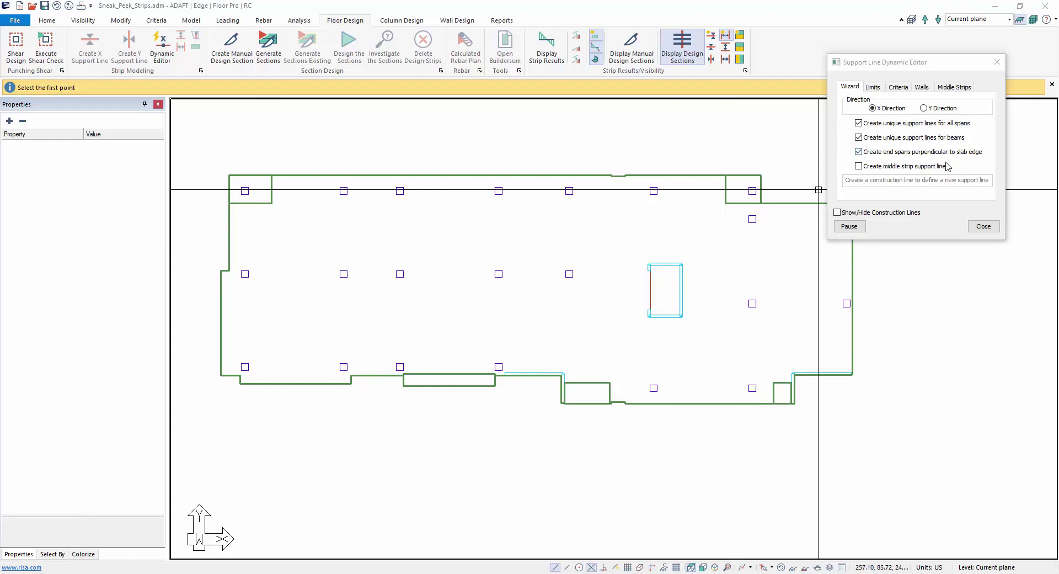
pyautogui.click(859, 152)
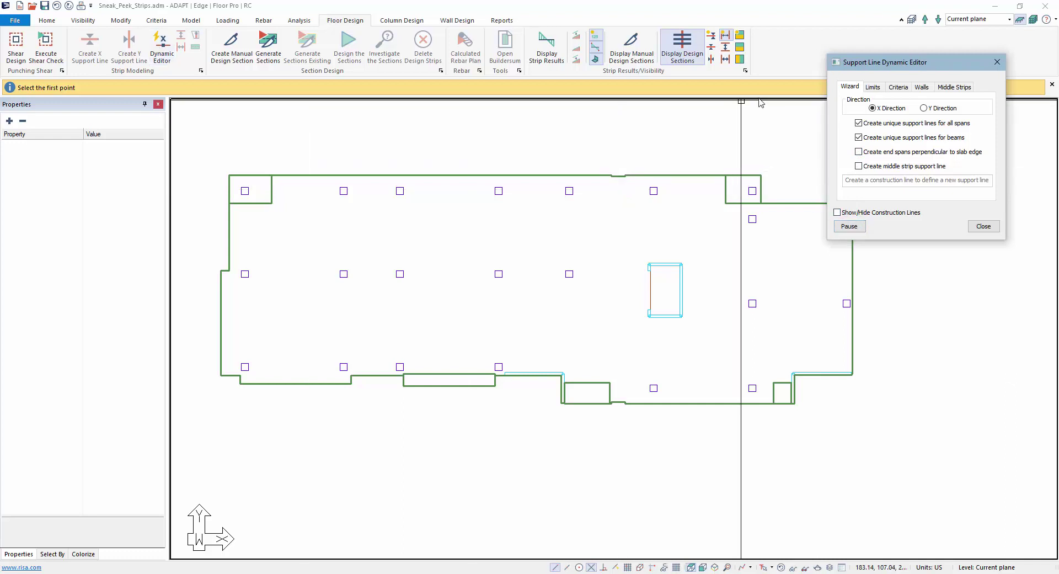
pyautogui.moveTo(354, 230); pyautogui.dragTo(364, 233, button='middle')
pyautogui.click(225, 201)
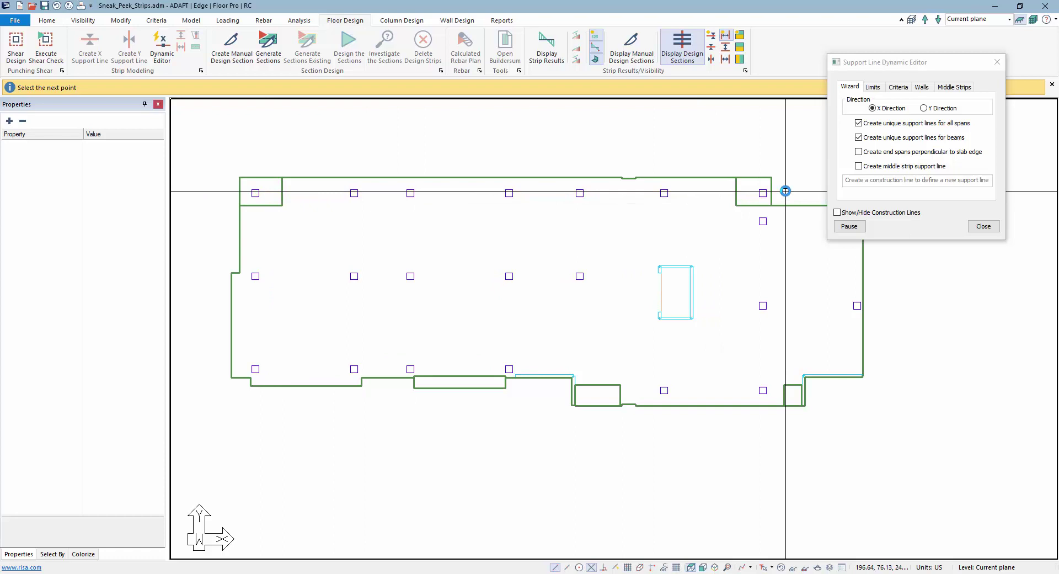
pyautogui.click(849, 226)
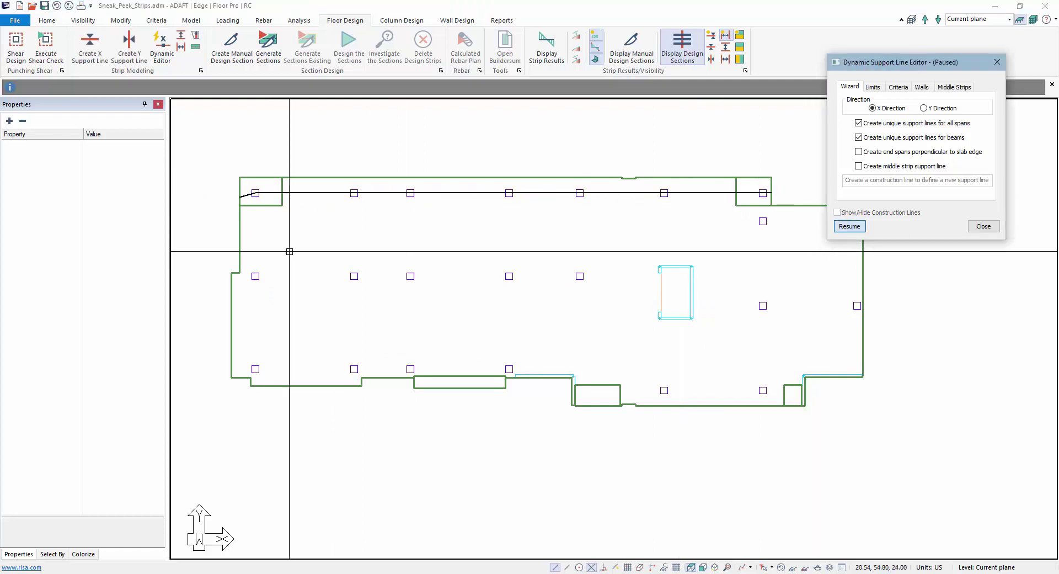
# Examine how the end-span support lines meet the slab edge at both ends of the upper column row.
pyautogui.scroll(5, 235, 194)
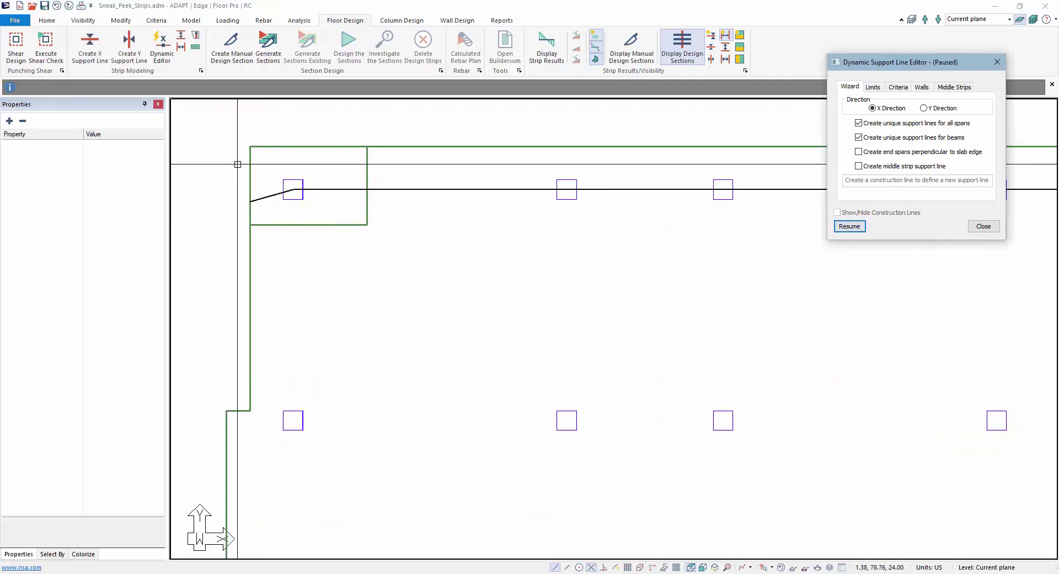
pyautogui.scroll(-5, 231, 215)
pyautogui.scroll(4, 679, 218)
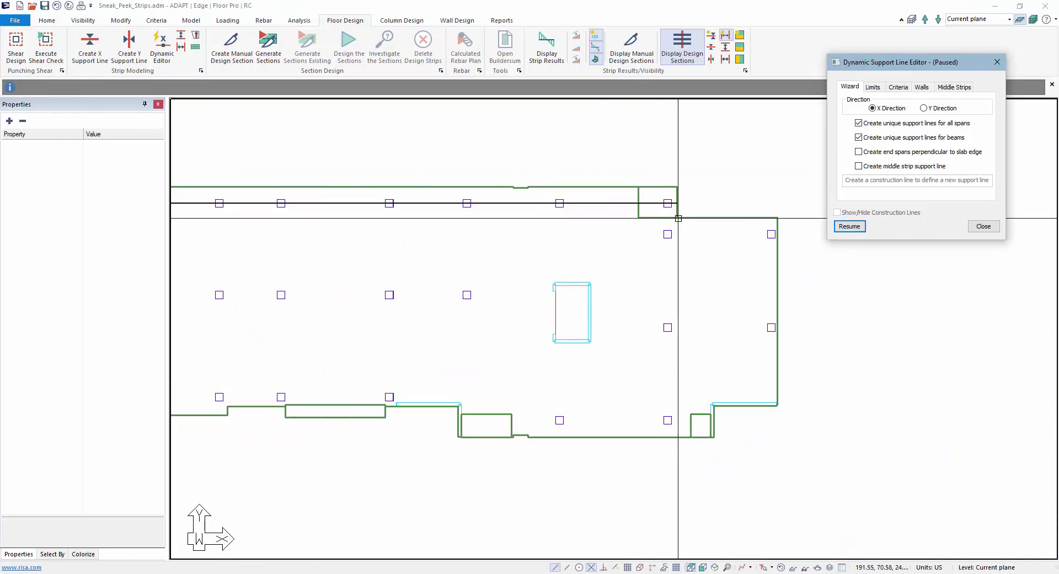
pyautogui.scroll(5, 678, 218)
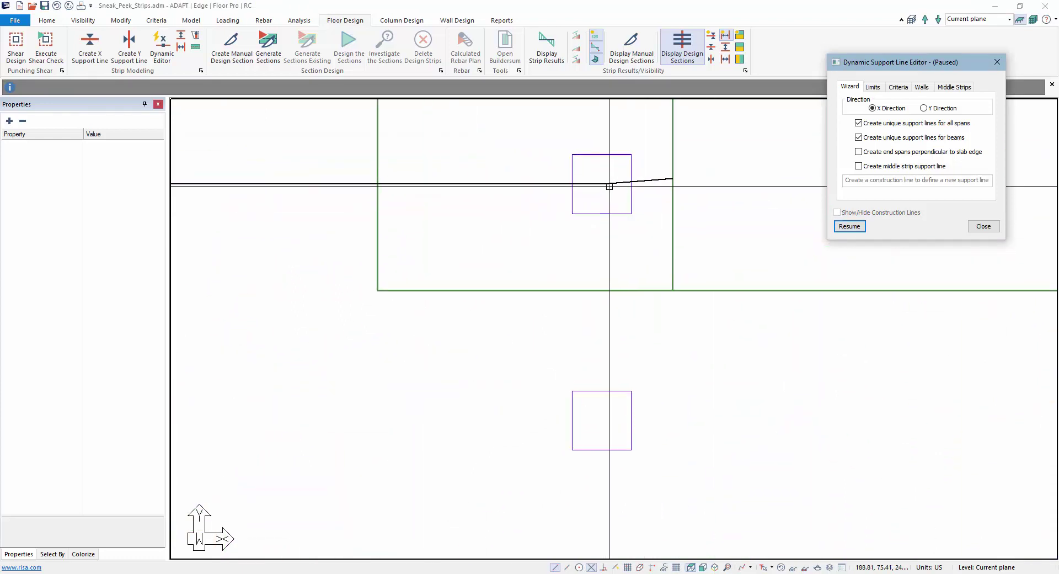
pyautogui.scroll(-3, 665, 182)
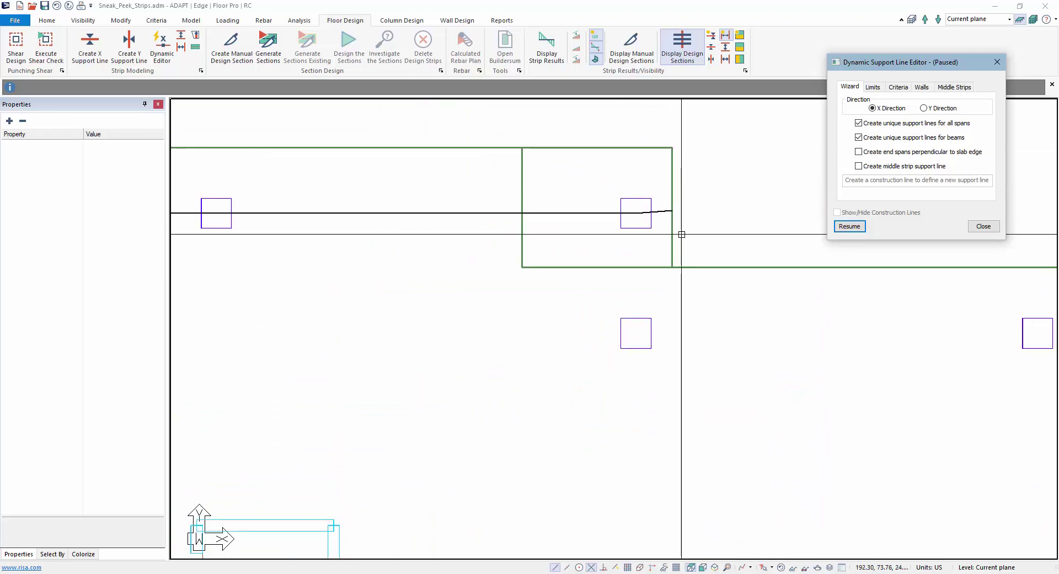
pyautogui.scroll(-3, 748, 230)
pyautogui.scroll(2, 723, 244)
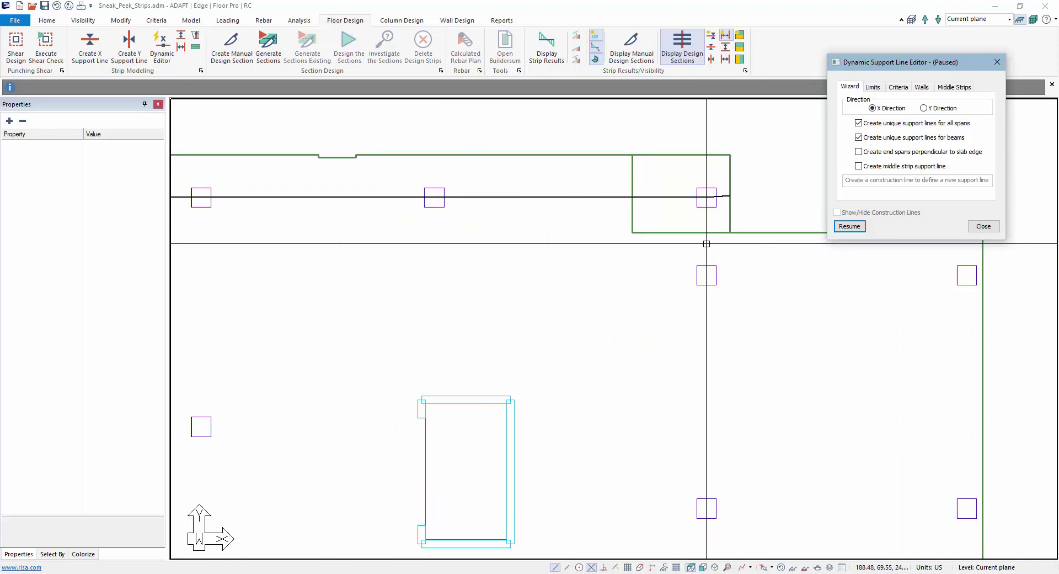
pyautogui.scroll(-3, 706, 243)
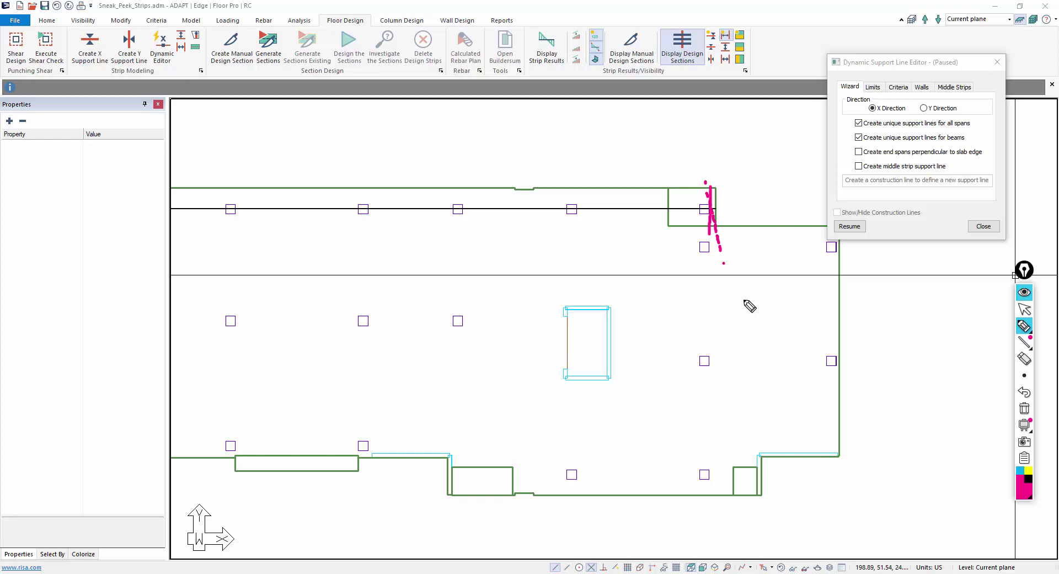
# Close the support line dynamic editor and clear the pen marks drawn over the plan.
pyautogui.click(1025, 310)
pyautogui.click(984, 226)
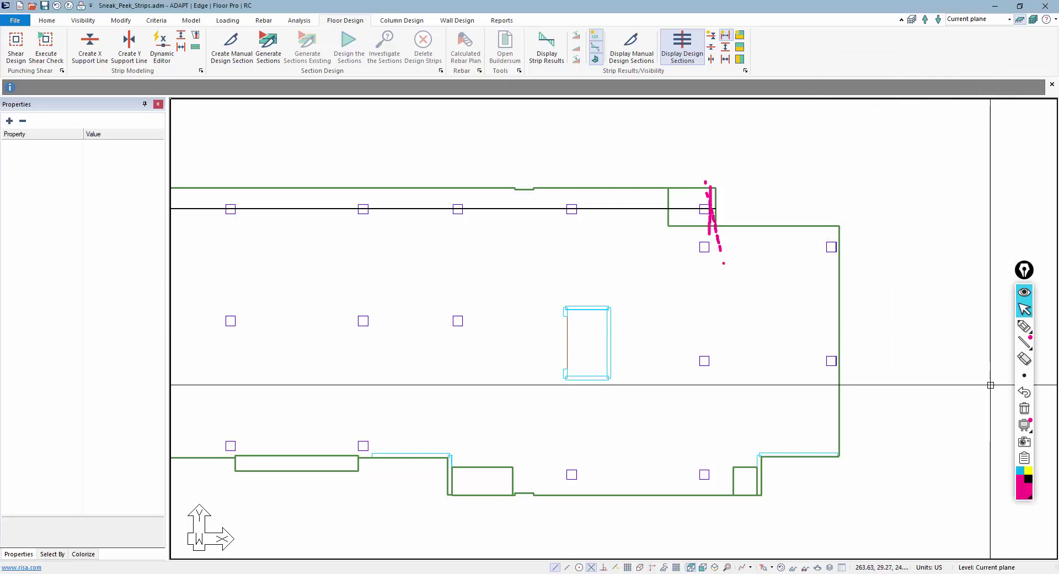
pyautogui.click(1025, 408)
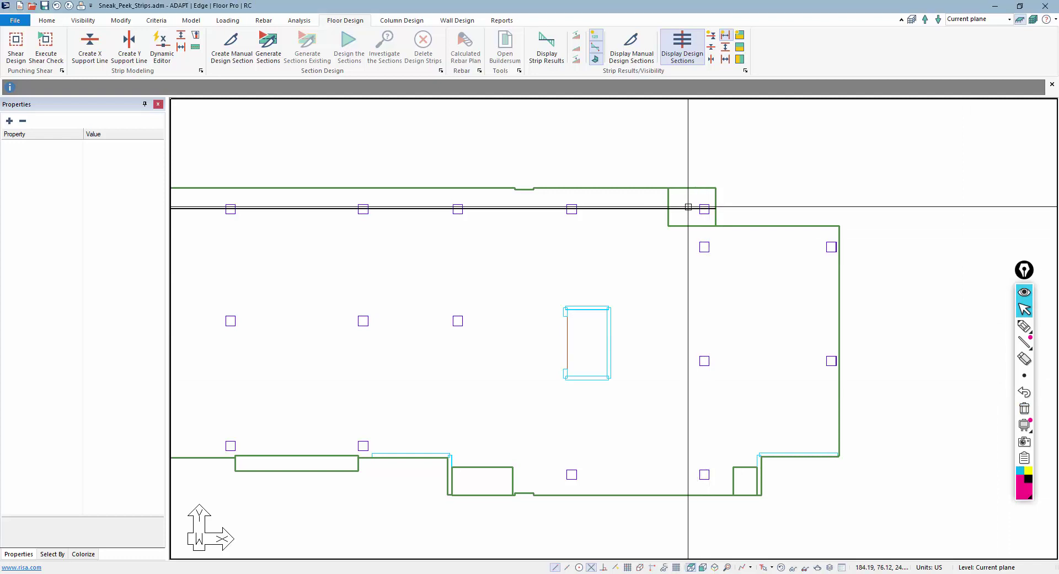
# Try to move the outer endpoint of the right end-span support line along the slab edge.
pyautogui.click(705, 212)
pyautogui.scroll(4, 705, 212)
pyautogui.click(715, 205)
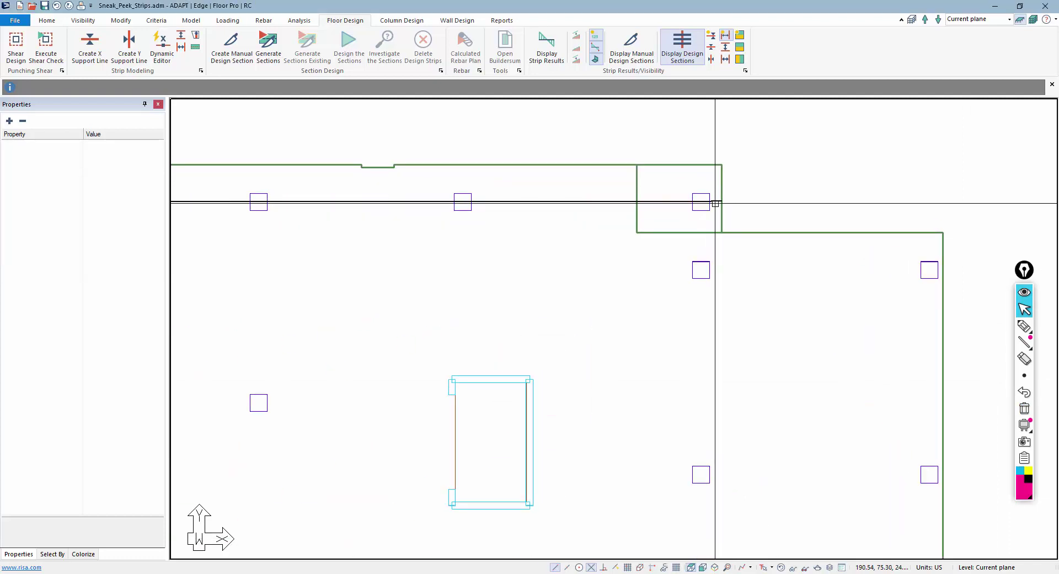
pyautogui.click(717, 206)
pyautogui.scroll(1, 716, 206)
pyautogui.click(722, 200)
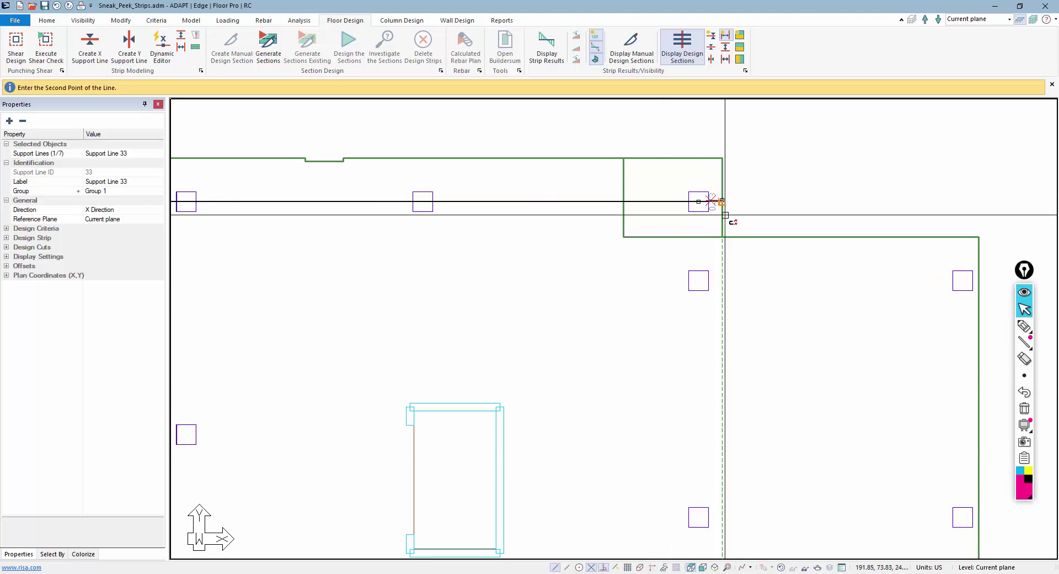
pyautogui.click(724, 213)
pyautogui.press('Escape')
pyautogui.scroll(-5, 673, 267)
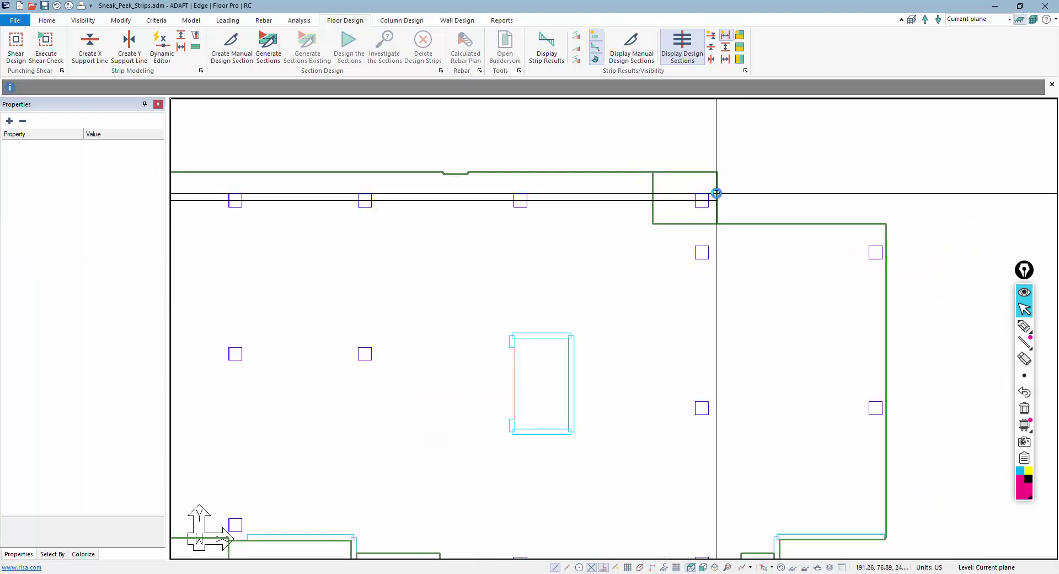
pyautogui.scroll(-1, 731, 222)
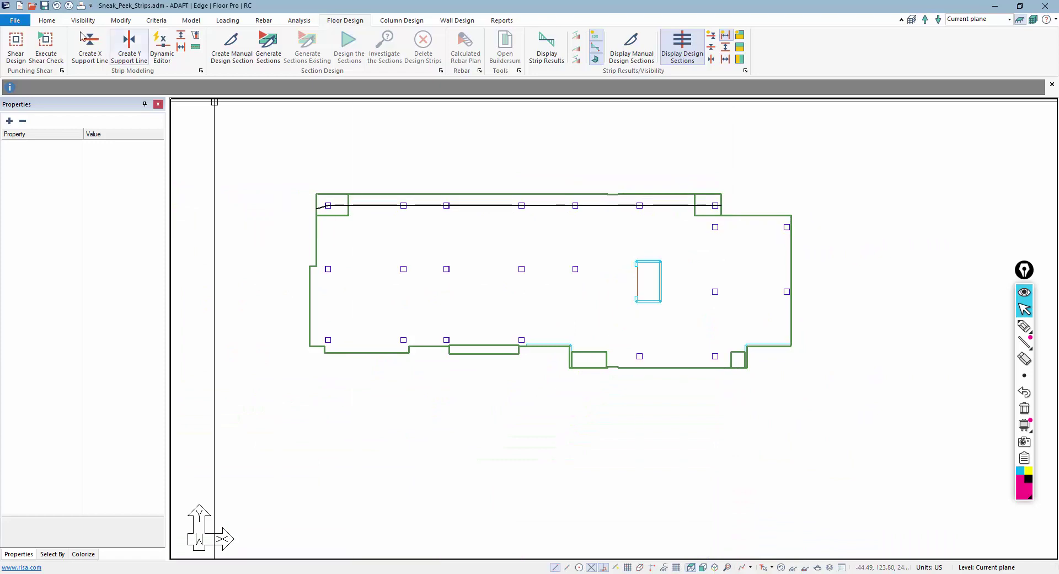
# Select all objects of type Support Line and delete them from the plan.
pyautogui.click(47, 20)
pyautogui.click(126, 49)
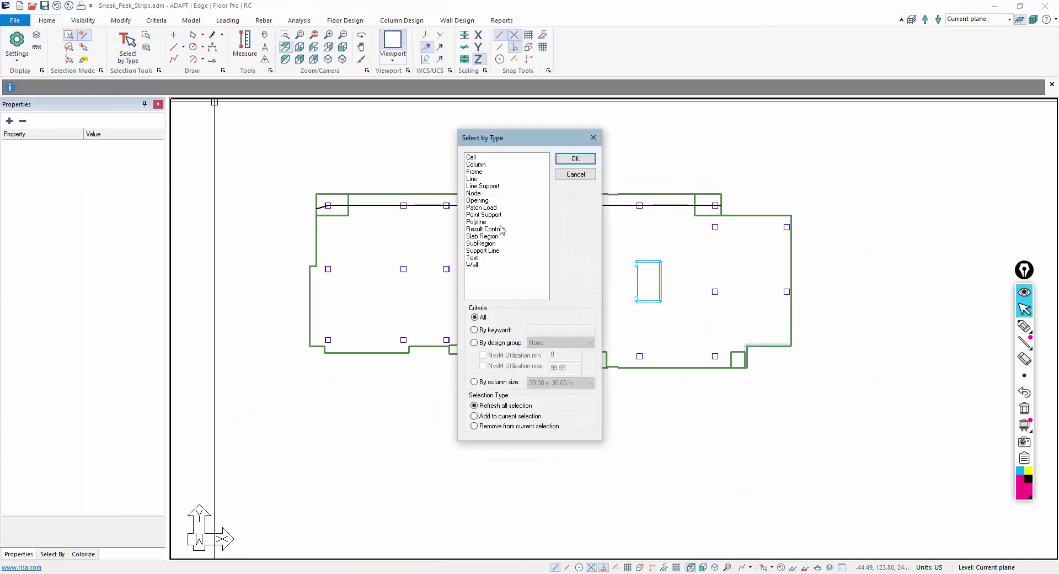
pyautogui.click(574, 159)
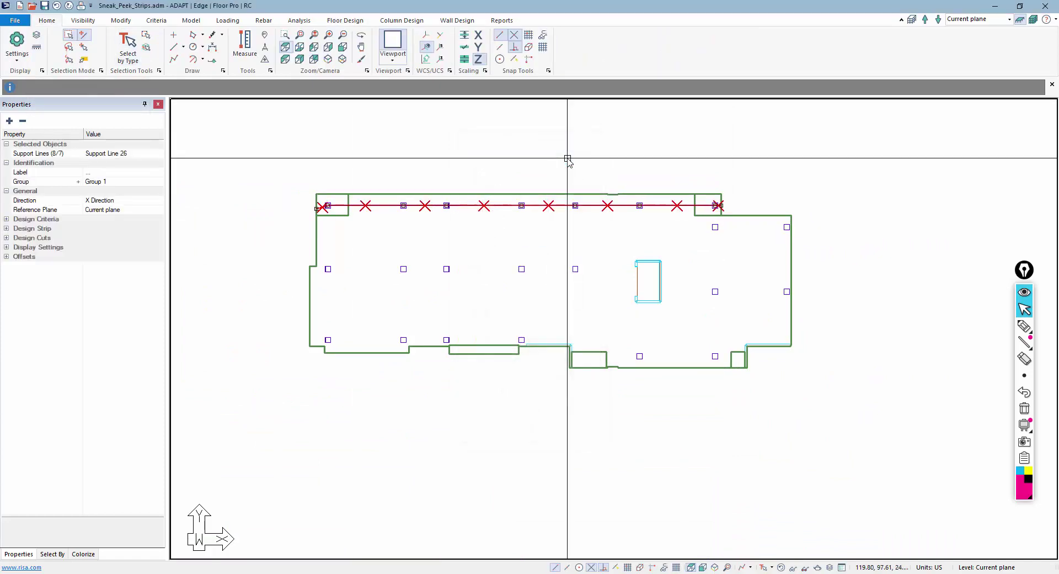
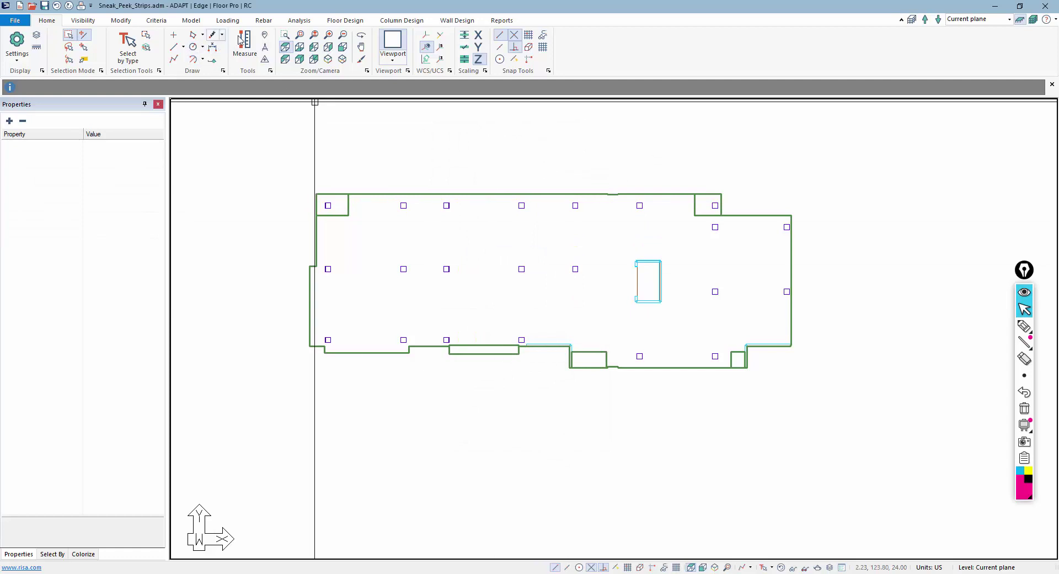
# Enable end spans perpendicular to slab edge in the dynamic editor and create an X-direction support line through the upper column row.
pyautogui.click(339, 22)
pyautogui.click(160, 50)
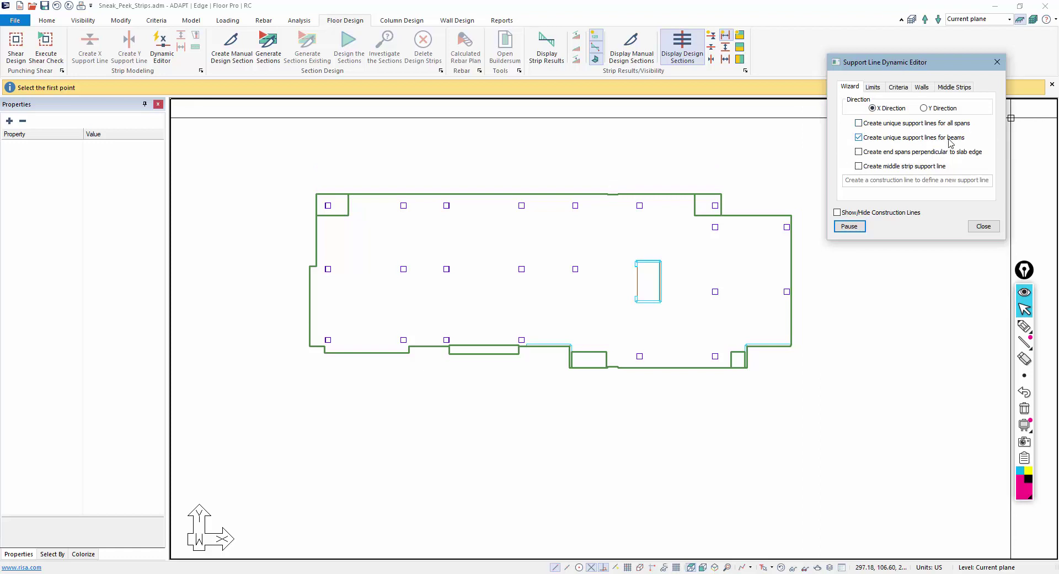
pyautogui.click(859, 152)
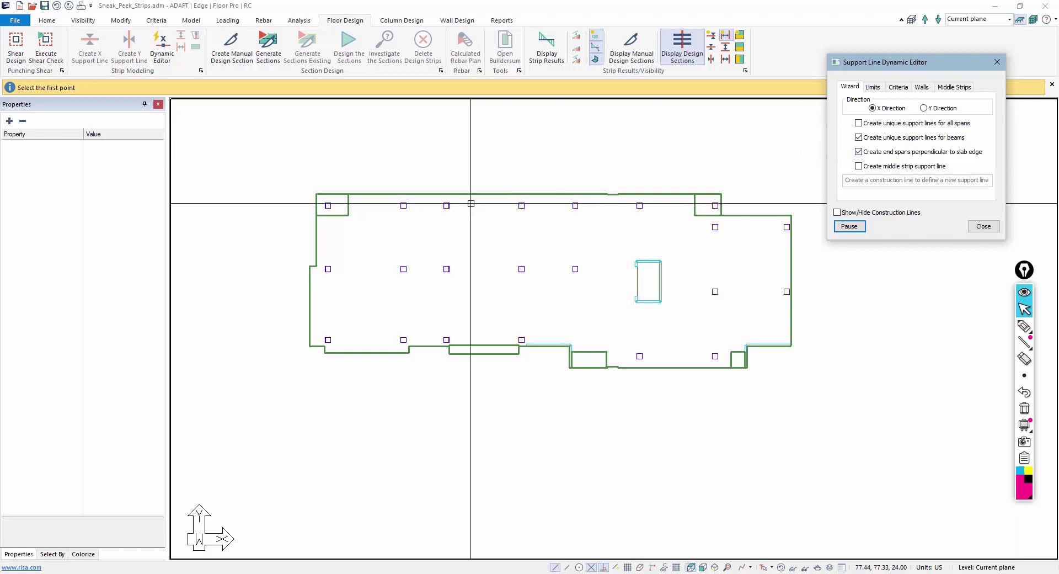
pyautogui.scroll(2, 308, 207)
pyautogui.click(304, 207)
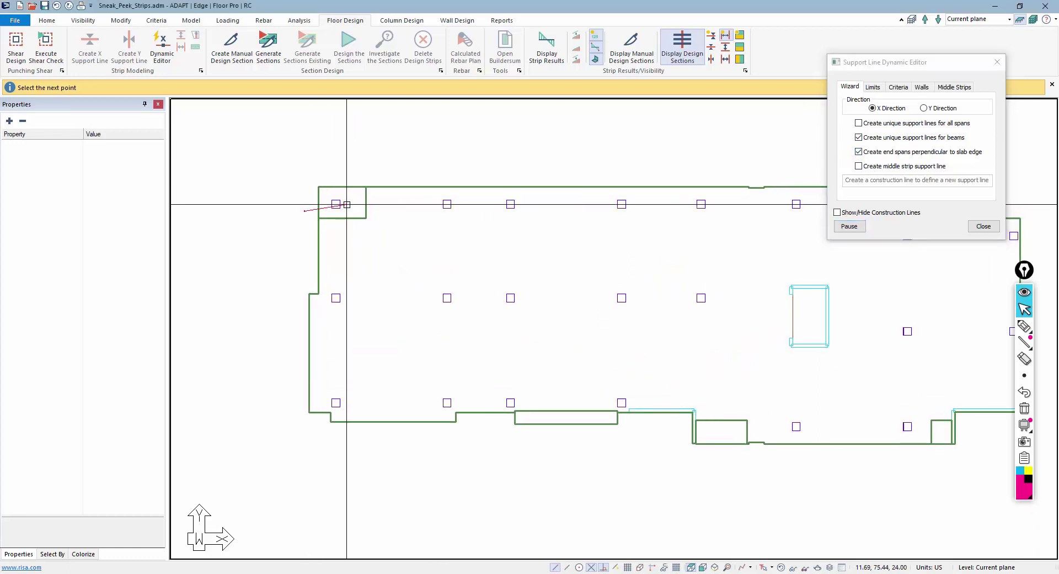
pyautogui.scroll(-2, 524, 213)
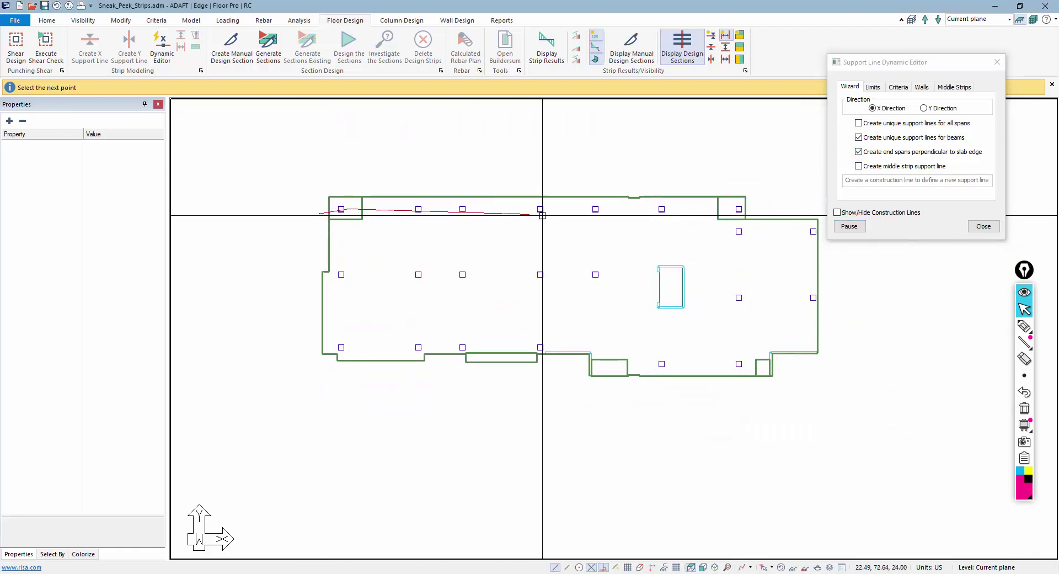
pyautogui.click(751, 209)
# Examine how the upper support line meets the slab edge at both ends, pausing the dynamic editor to select it.
pyautogui.scroll(5, 331, 215)
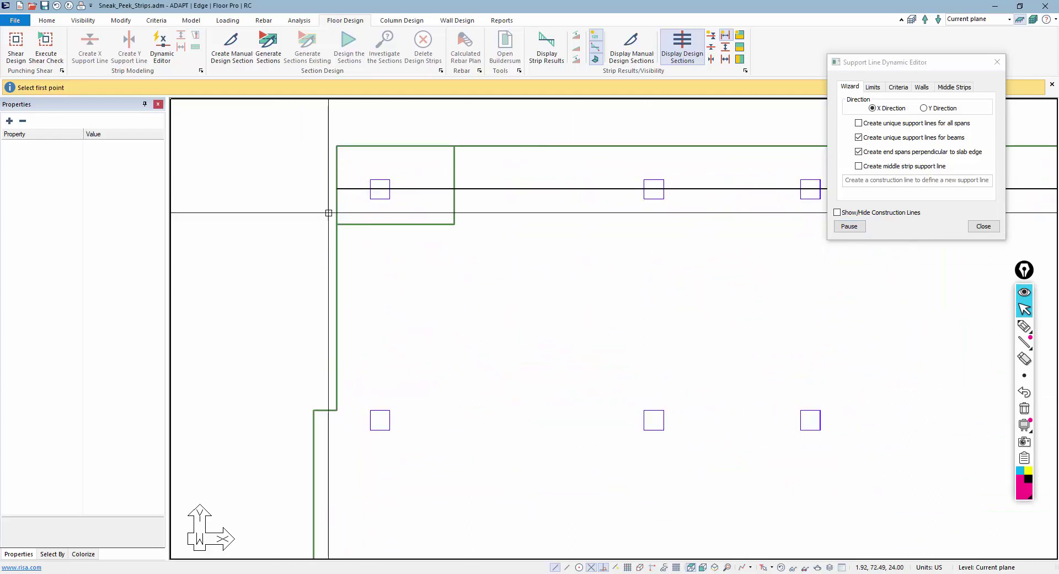
pyautogui.scroll(-1, 247, 218)
pyautogui.scroll(-4, 247, 218)
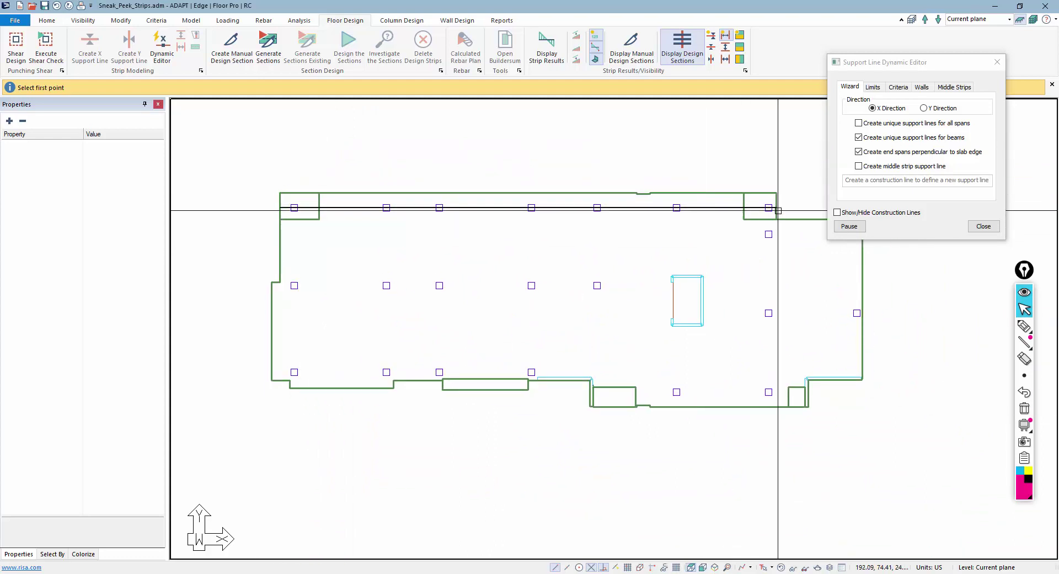
pyautogui.scroll(-1, 527, 222)
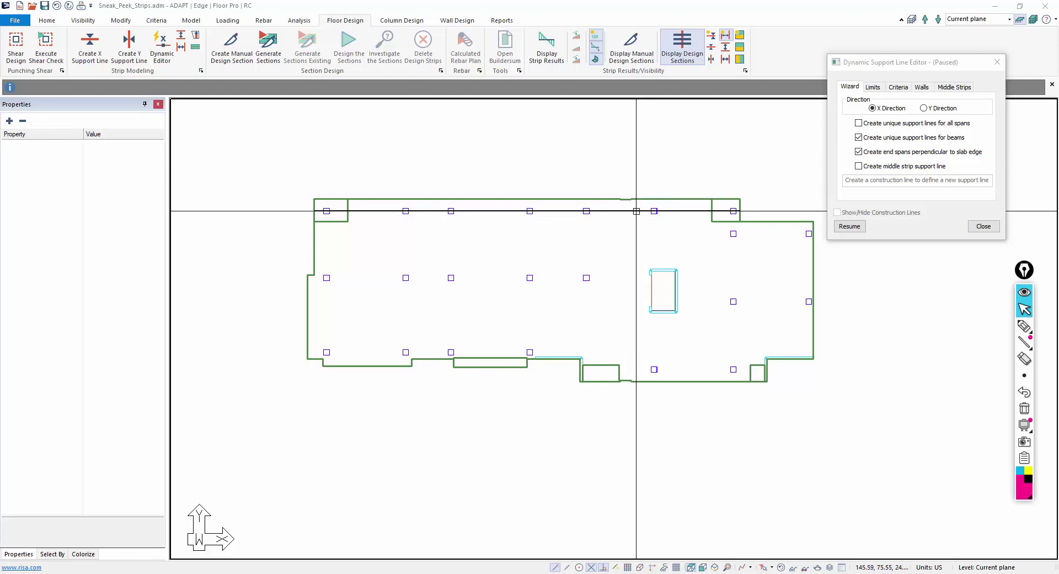
pyautogui.click(641, 212)
pyautogui.press('Escape')
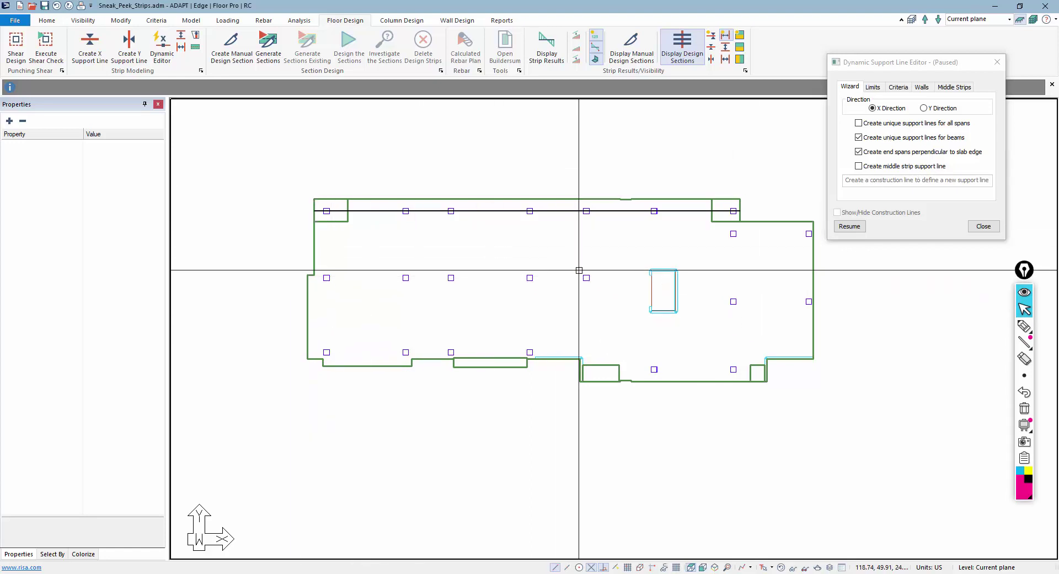
# Resume the dynamic editor and create a support line along the middle column row and the core's upper wall, ending in the bay beyond the core.
pyautogui.click(851, 226)
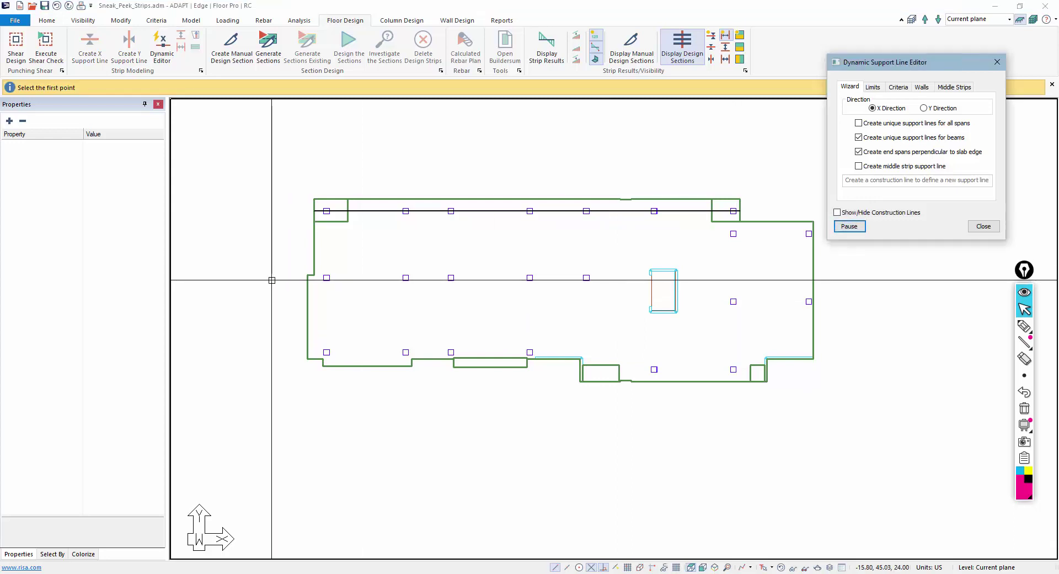
pyautogui.scroll(1, 656, 274)
pyautogui.scroll(3, 657, 274)
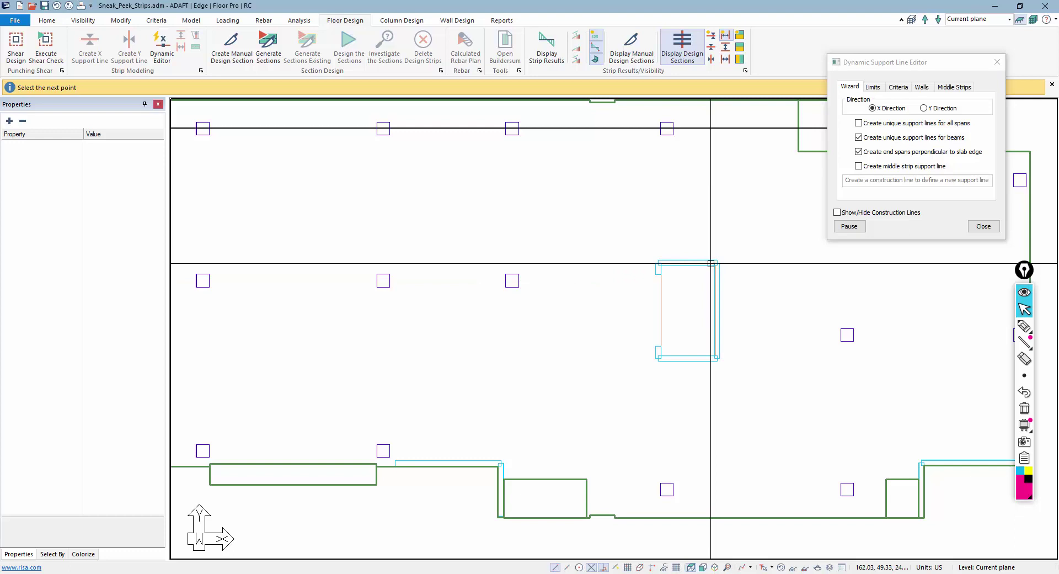
pyautogui.scroll(-3, 596, 258)
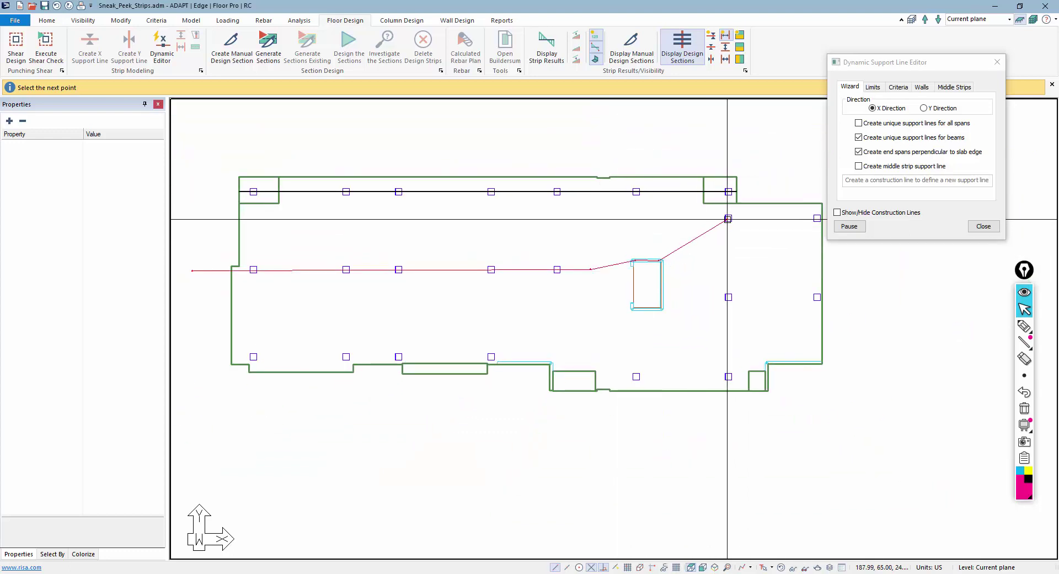
pyautogui.doubleClick(701, 260)
# Create a short X-direction support line through the two upper columns of the slab's right wing.
pyautogui.scroll(2, 703, 222)
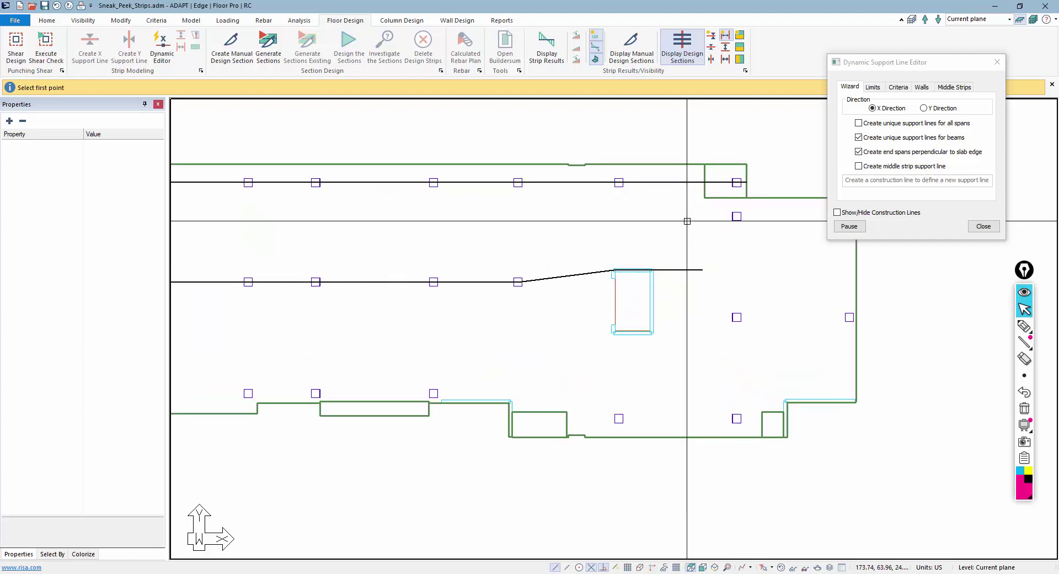
pyautogui.scroll(-2, 639, 237)
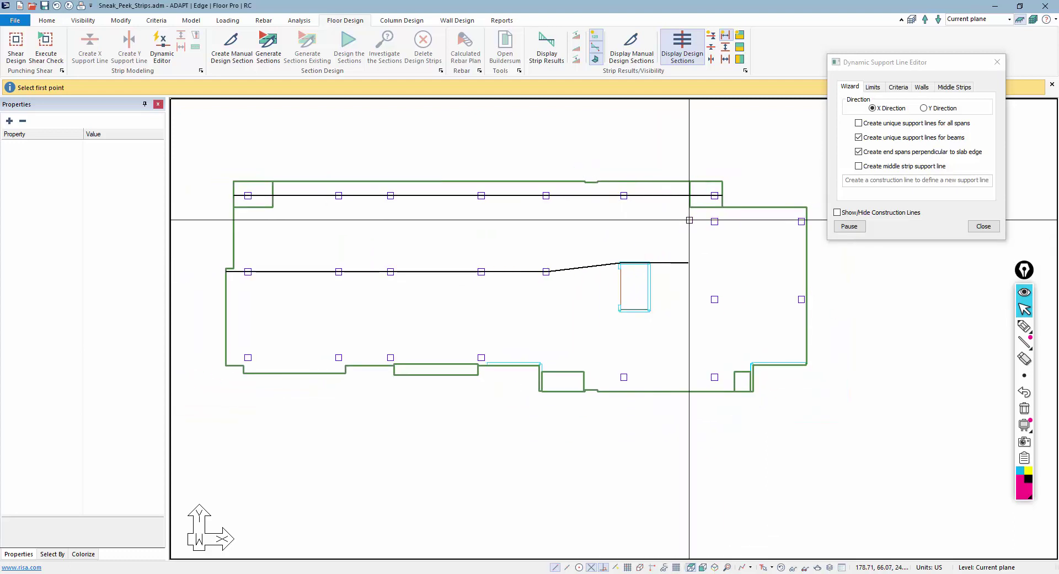
pyautogui.click(744, 220)
pyautogui.doubleClick(811, 221)
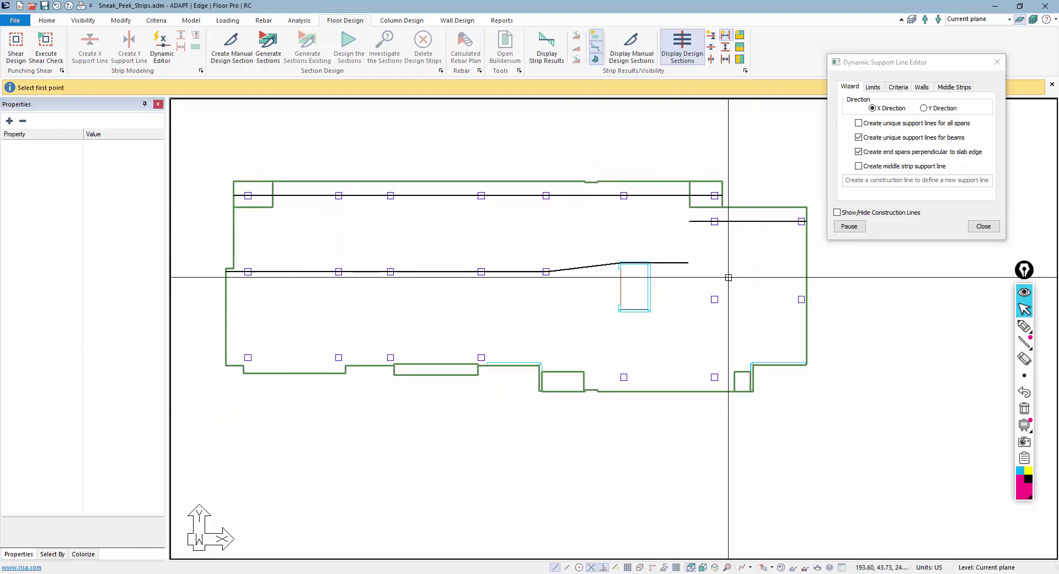
# Create a support line starting left of the core, following its lower wall and continuing through the two middle columns of the right wing.
pyautogui.moveTo(686, 301); pyautogui.dragTo(653, 279, button='middle')
pyautogui.scroll(3, 578, 291)
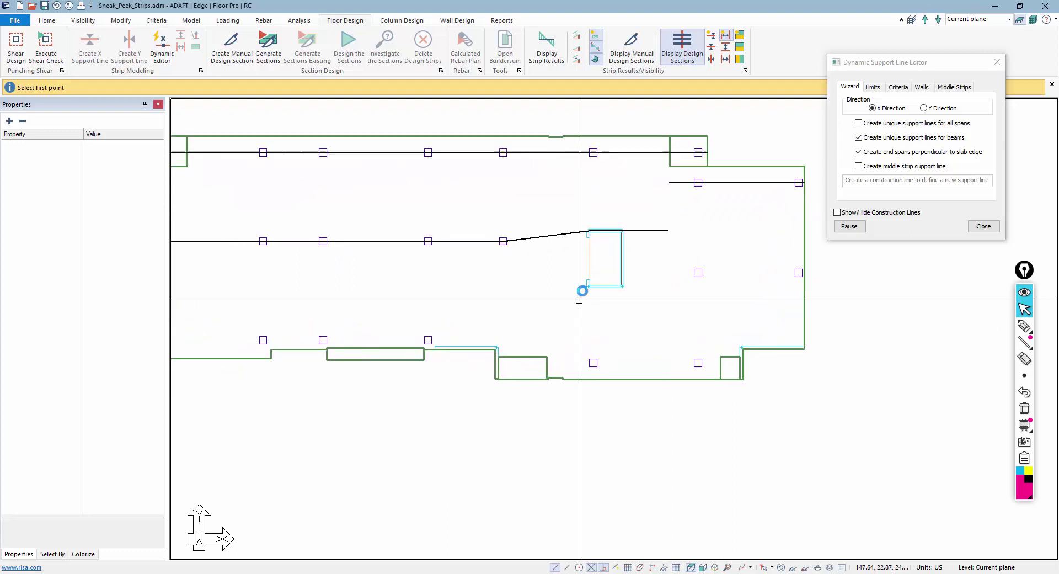
pyautogui.click(534, 284)
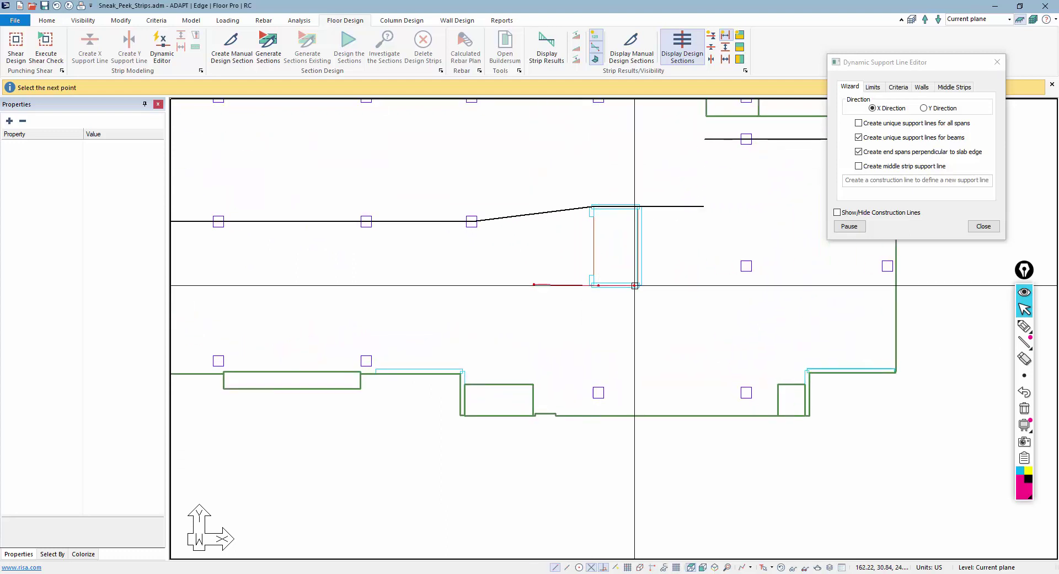
pyautogui.scroll(-2, 699, 288)
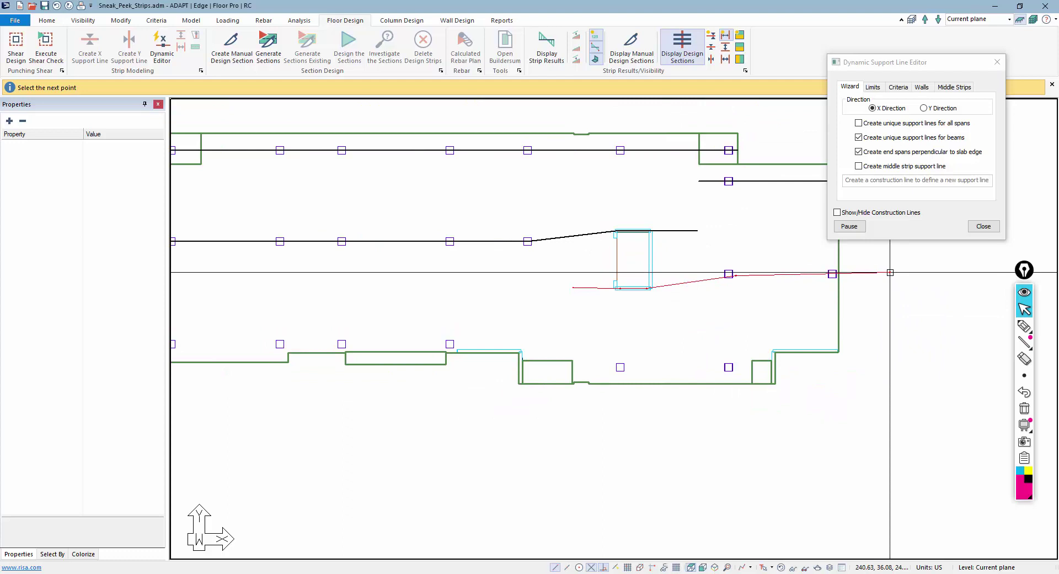
pyautogui.doubleClick(672, 297)
# Create a support line through the lower column row, the two offset columns and the wall along the lower-right slab edge.
pyautogui.scroll(-2, 672, 296)
pyautogui.scroll(2, 407, 315)
pyautogui.scroll(2, 293, 315)
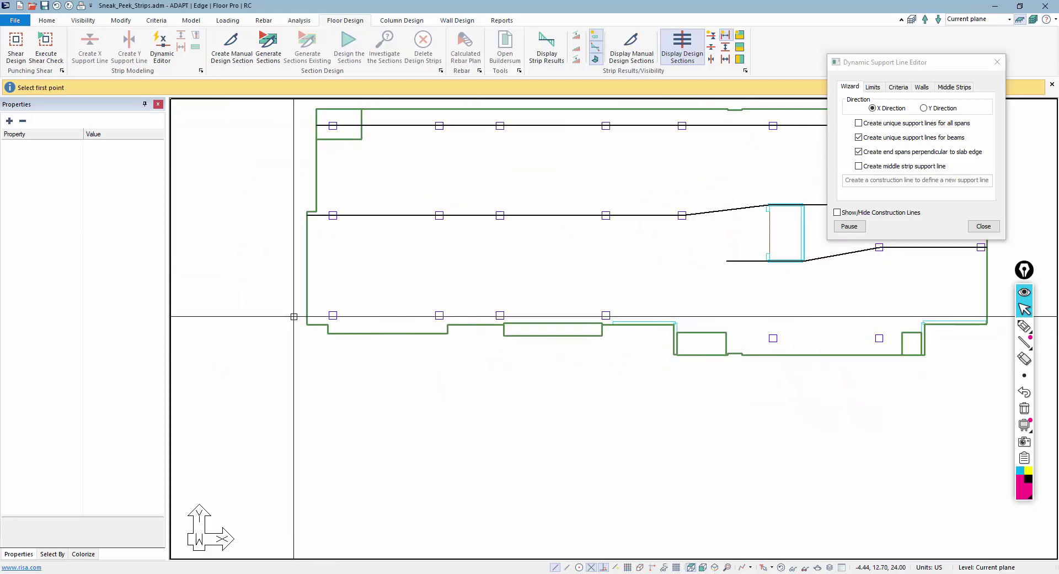
pyautogui.click(293, 315)
pyautogui.scroll(-2, 293, 315)
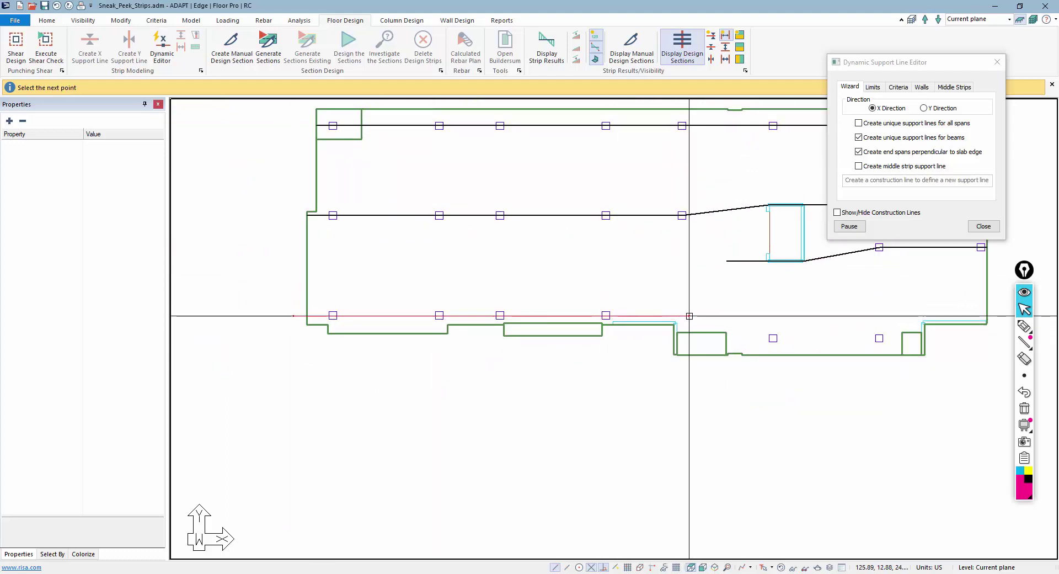
pyautogui.click(663, 315)
pyautogui.click(780, 340)
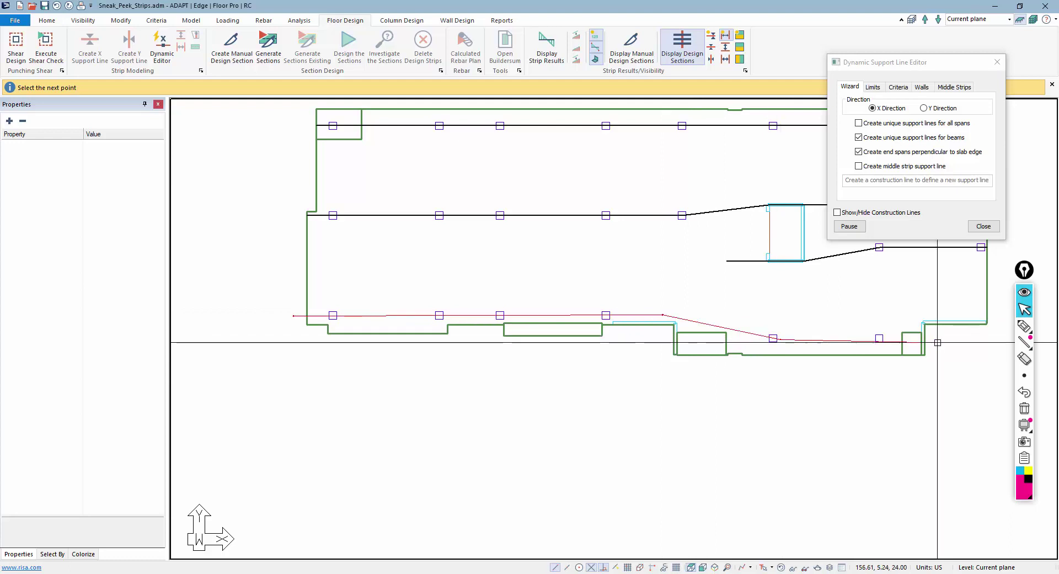
pyautogui.click(893, 339)
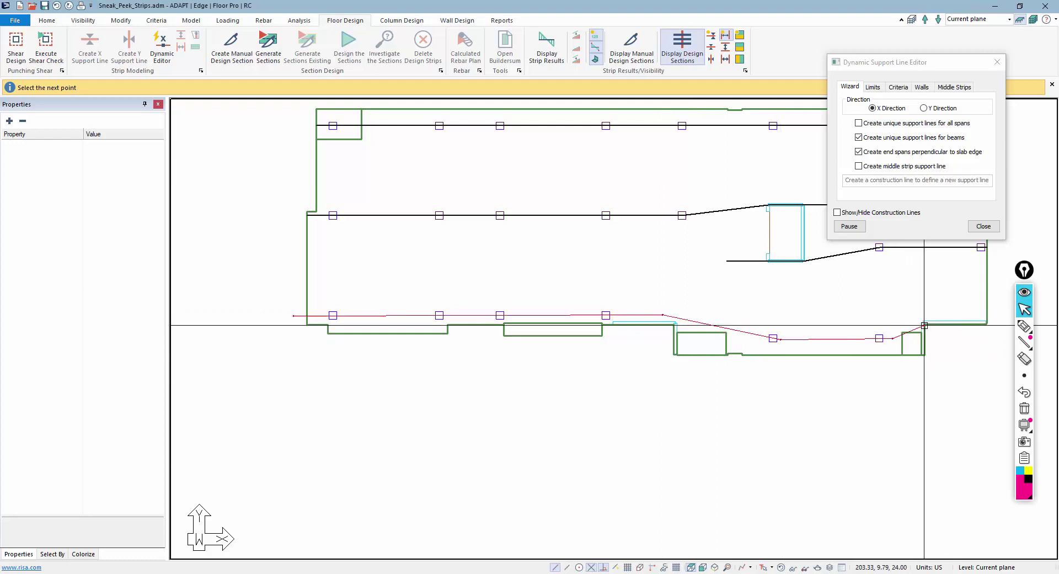
pyautogui.click(926, 322)
pyautogui.click(987, 321)
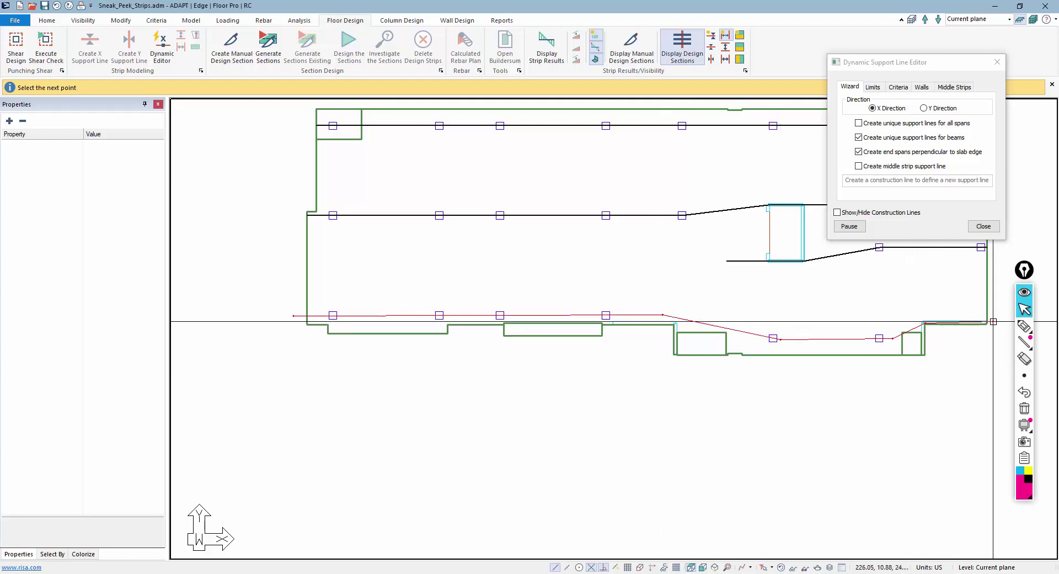
pyautogui.press('Return')
# Close the dynamic editor and generate the design sections for the new support lines.
pyautogui.scroll(2, 590, 353)
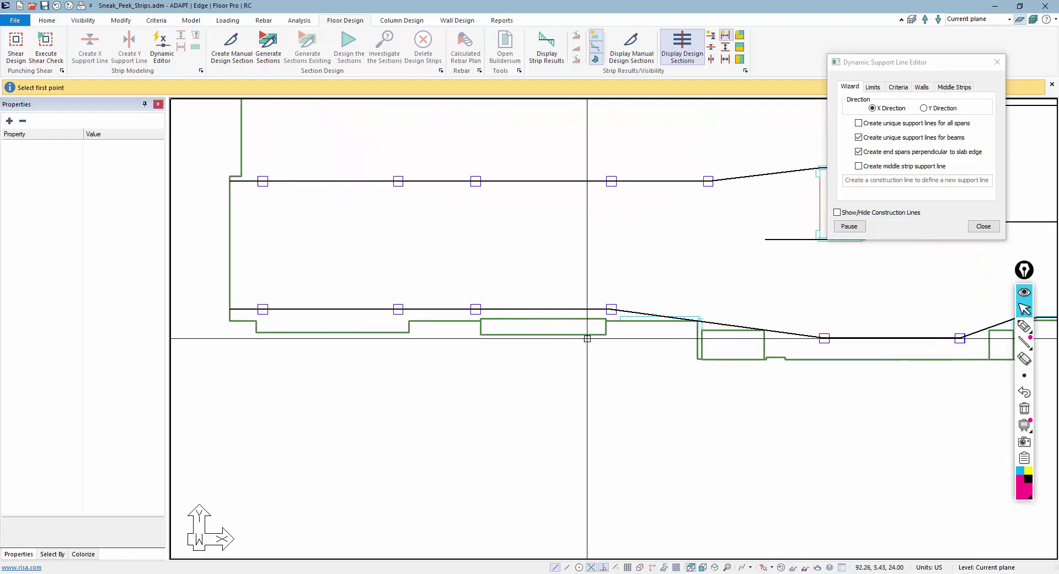
pyautogui.scroll(-2, 592, 368)
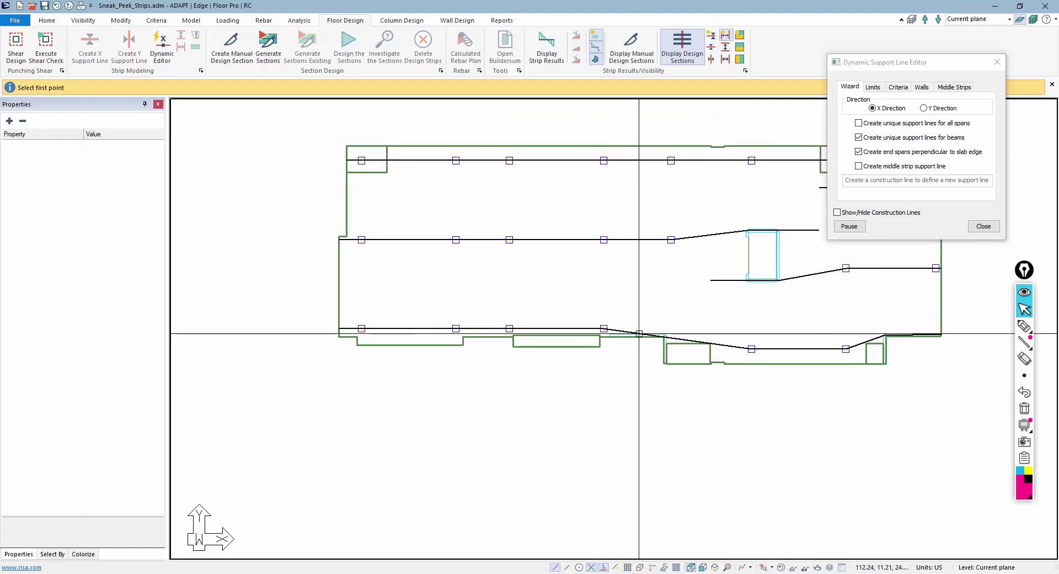
pyautogui.scroll(-2, 591, 359)
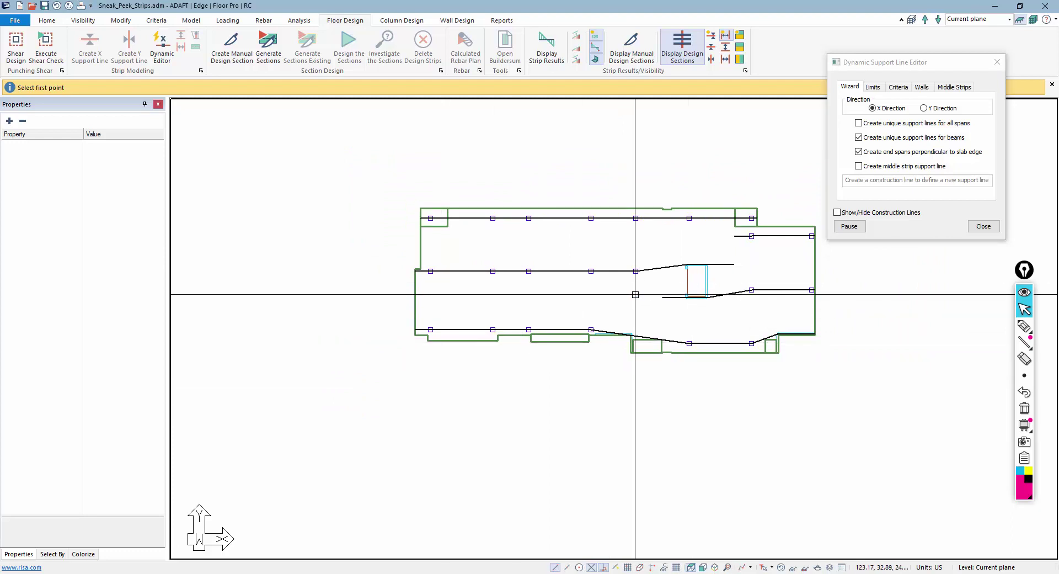
pyautogui.click(983, 227)
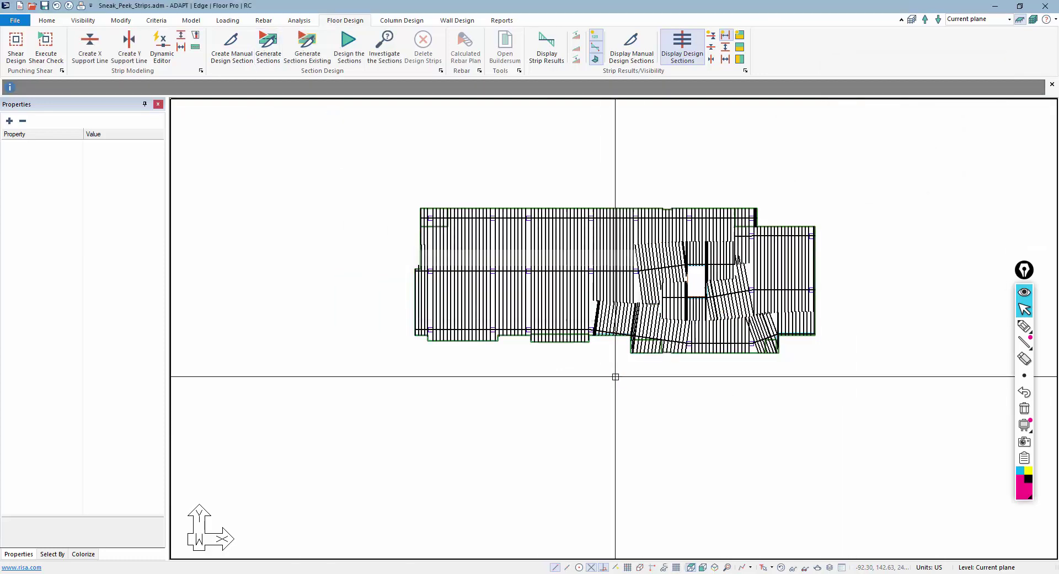
# Select the upper support line to examine the extent of its design sections, and clear the selection.
pyautogui.scroll(1, 541, 240)
pyautogui.click(546, 243)
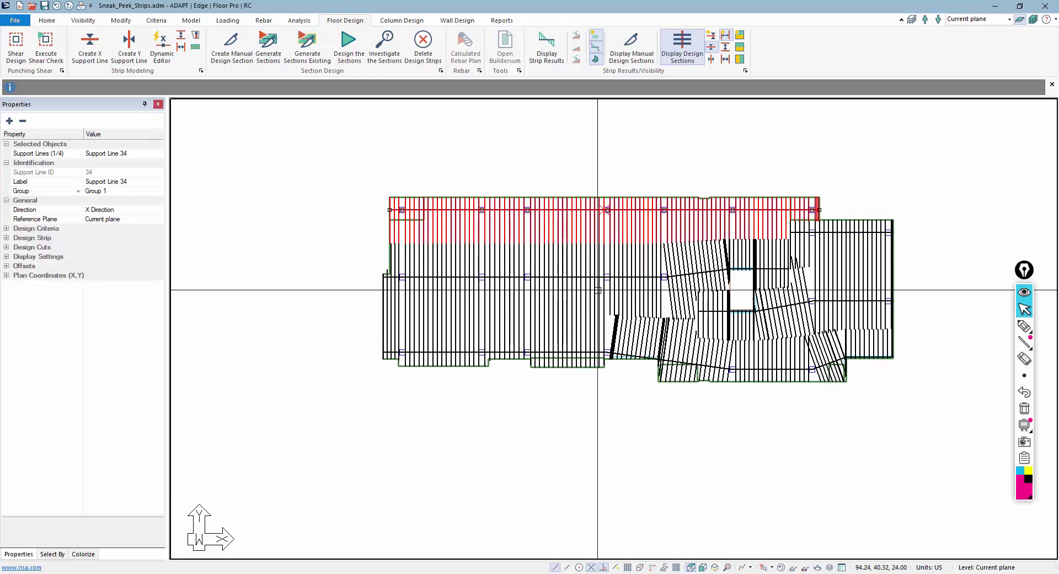
pyautogui.click(1024, 326)
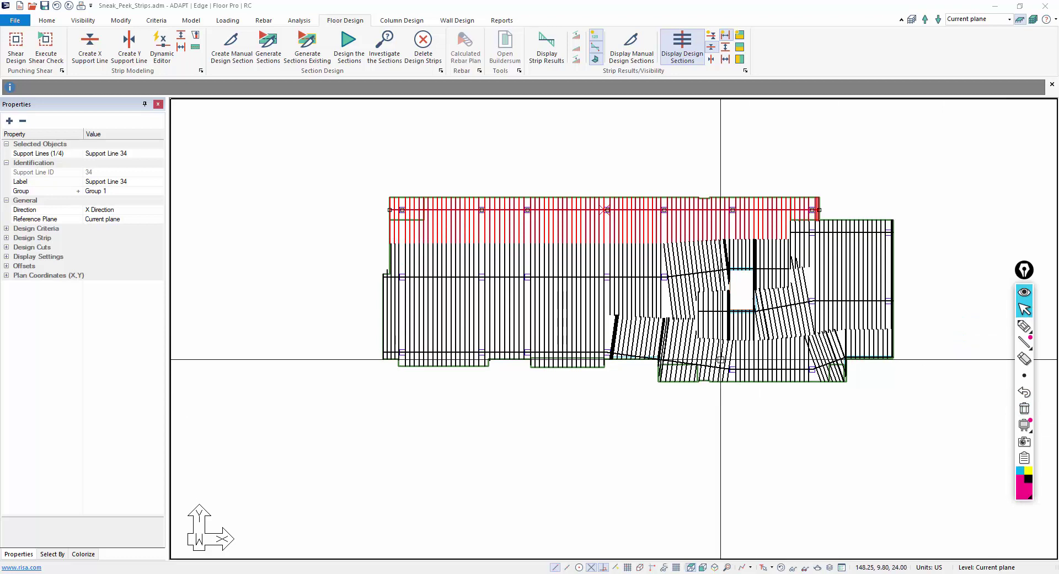
pyautogui.press('Escape')
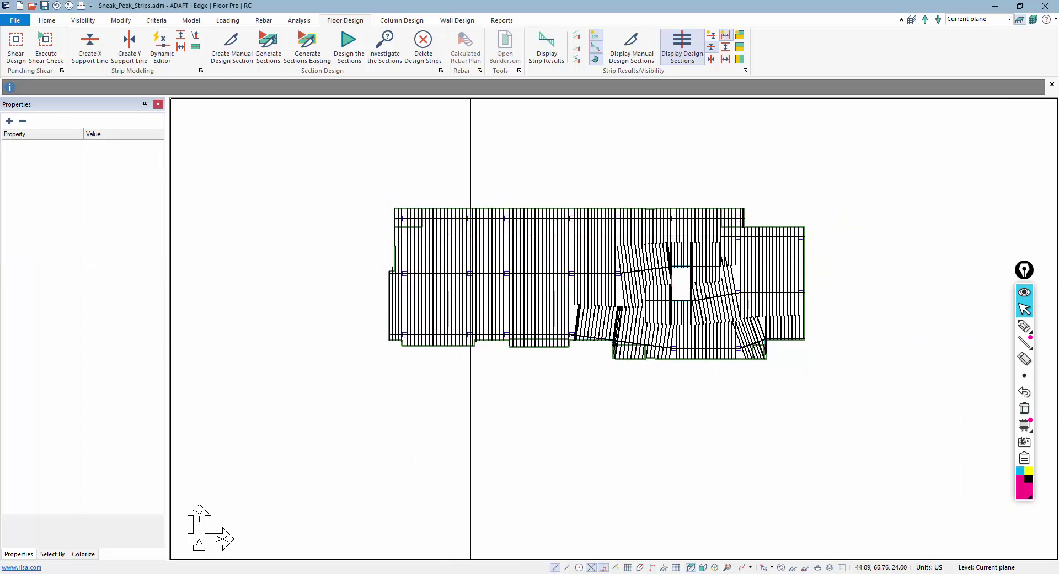
# Delete the generated design strips and turn off the display of design sections.
pyautogui.scroll(-1, 415, 257)
pyautogui.click(431, 51)
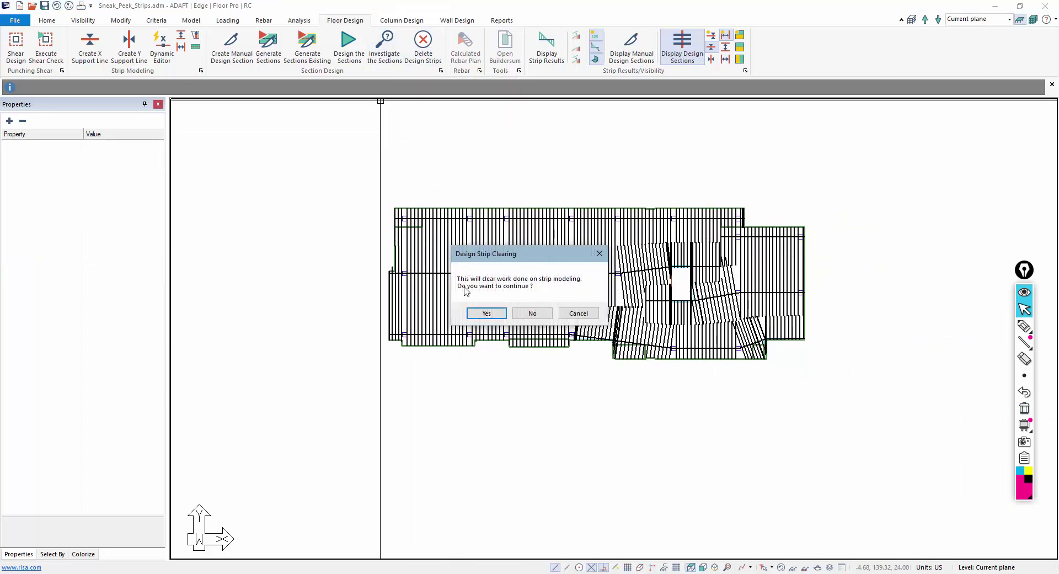
pyautogui.click(478, 313)
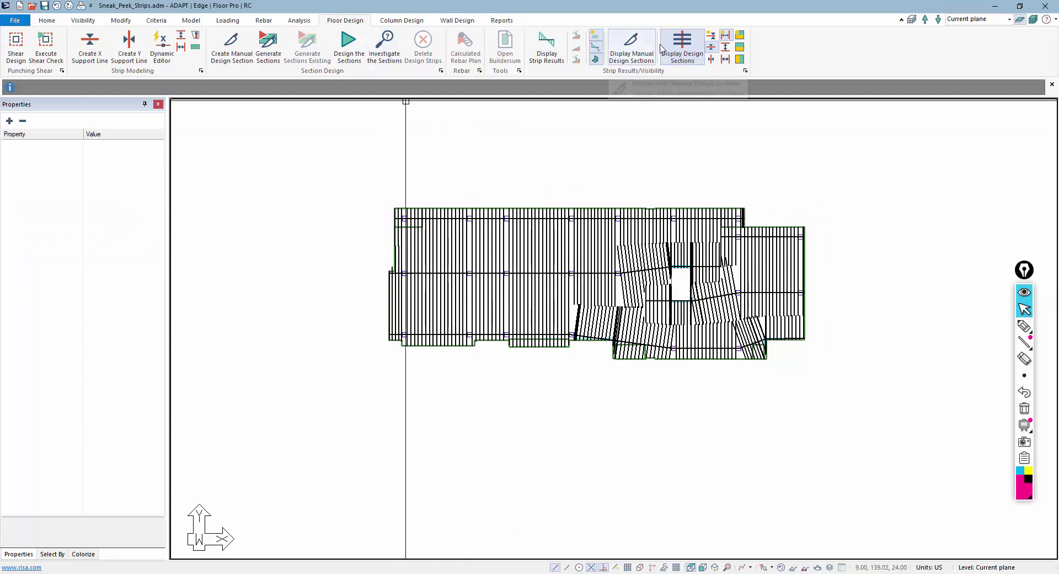
pyautogui.click(685, 48)
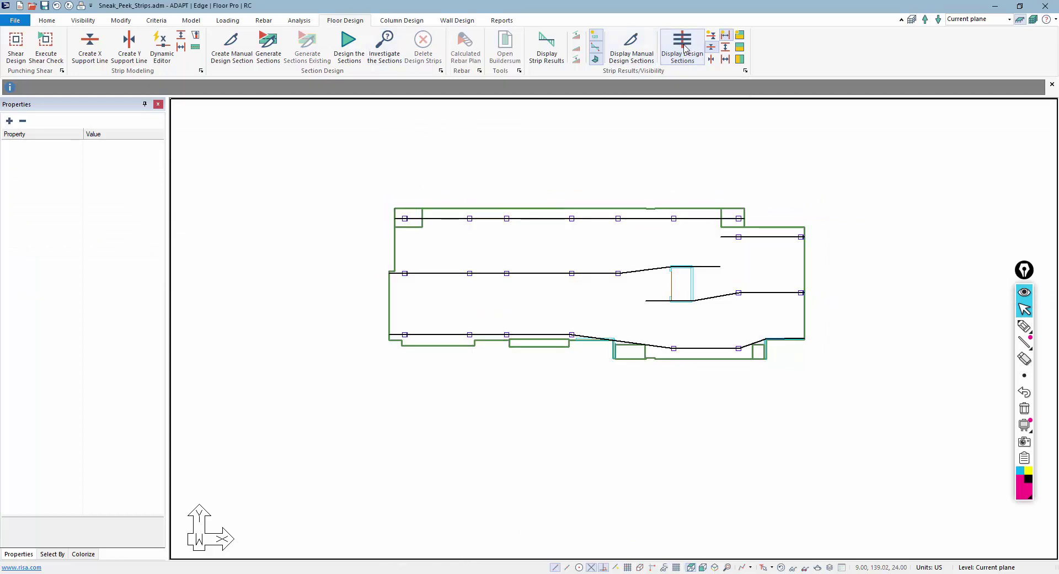
# Manually draw an X-direction support line from the left slab edge to the start of the short upper-right support line, between the upper and middle column rows.
pyautogui.click(90, 45)
pyautogui.click(385, 244)
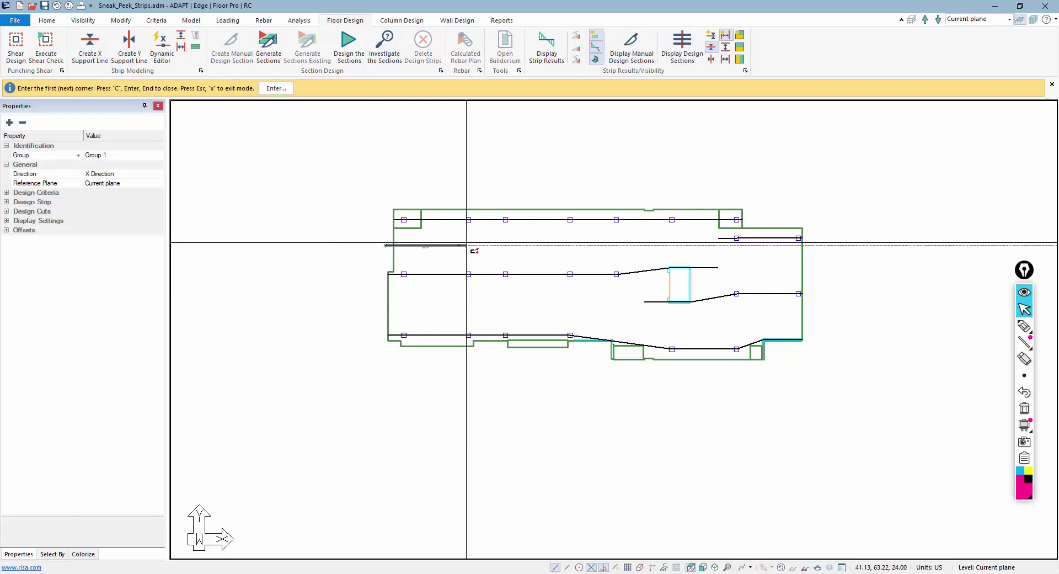
pyautogui.click(504, 243)
pyautogui.click(570, 243)
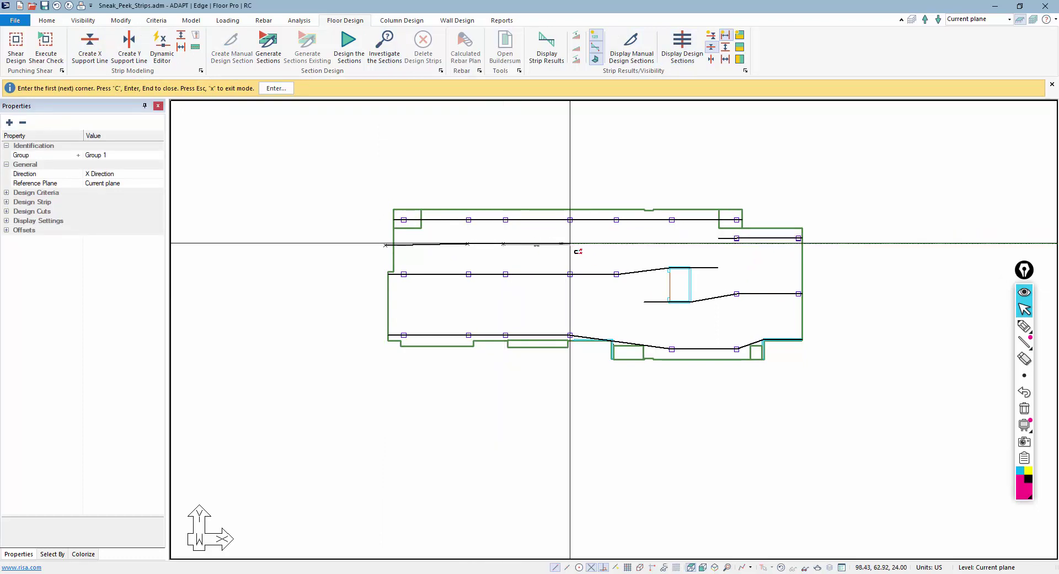
pyautogui.click(615, 244)
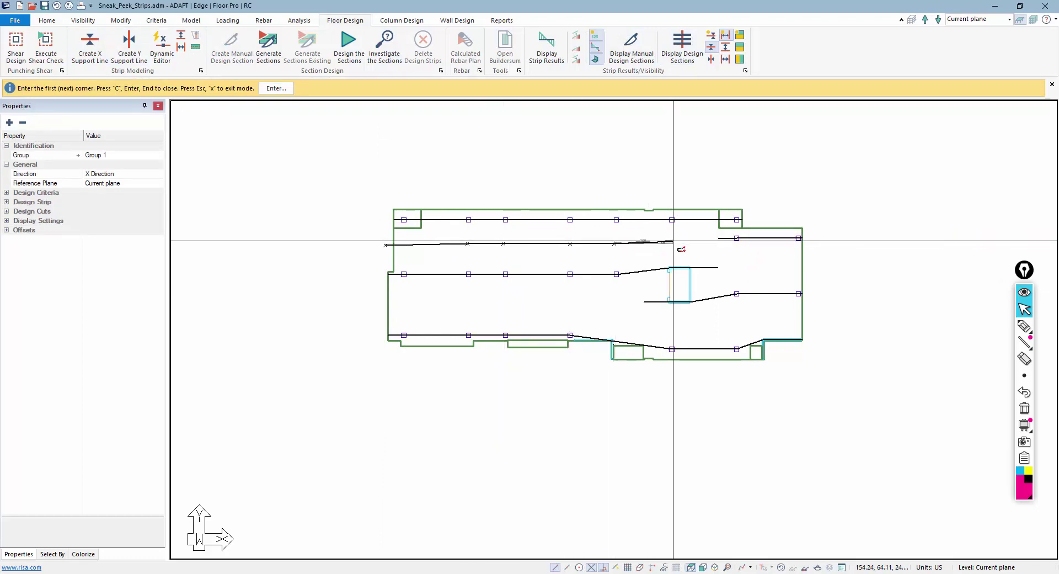
pyautogui.click(719, 239)
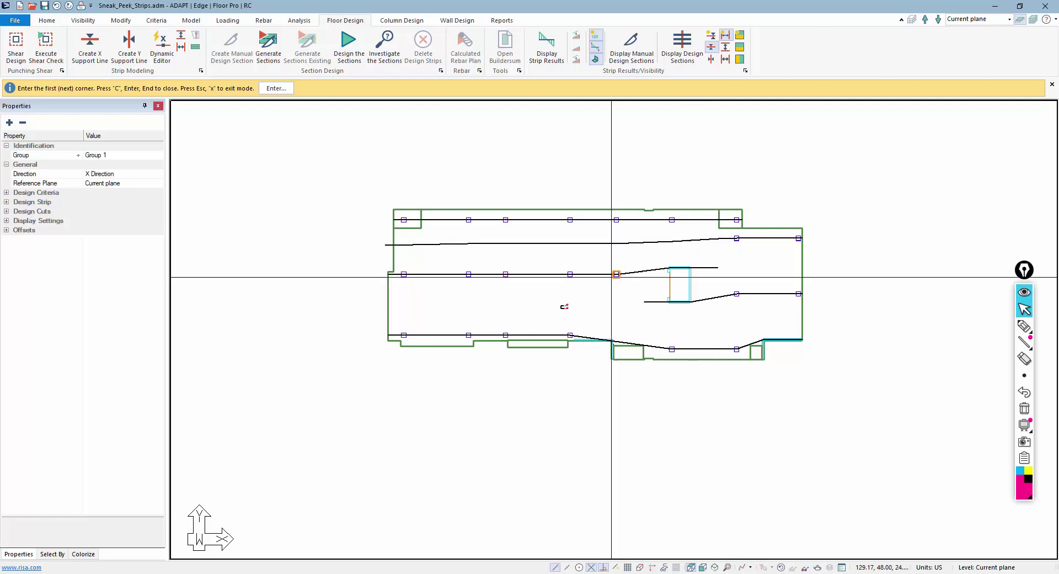
pyautogui.press('Escape')
# Inspect the Design Strip properties of the manually drawn support line, and clear the selection.
pyautogui.click(435, 242)
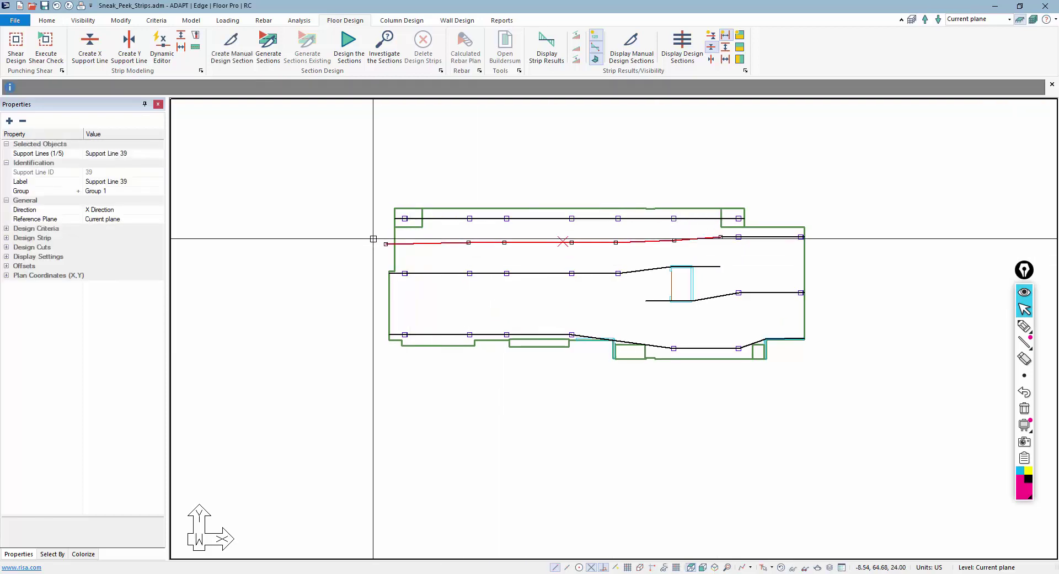
pyautogui.click(6, 238)
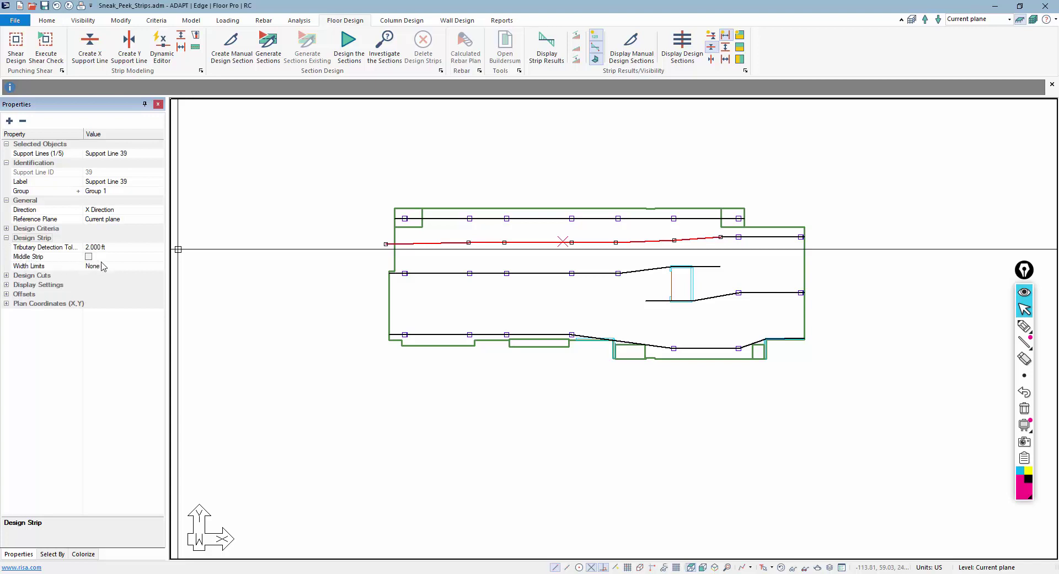
pyautogui.click(232, 287)
# Generate the design sections and refresh their display so the sections of all support lines are shown.
pyautogui.scroll(4, 373, 254)
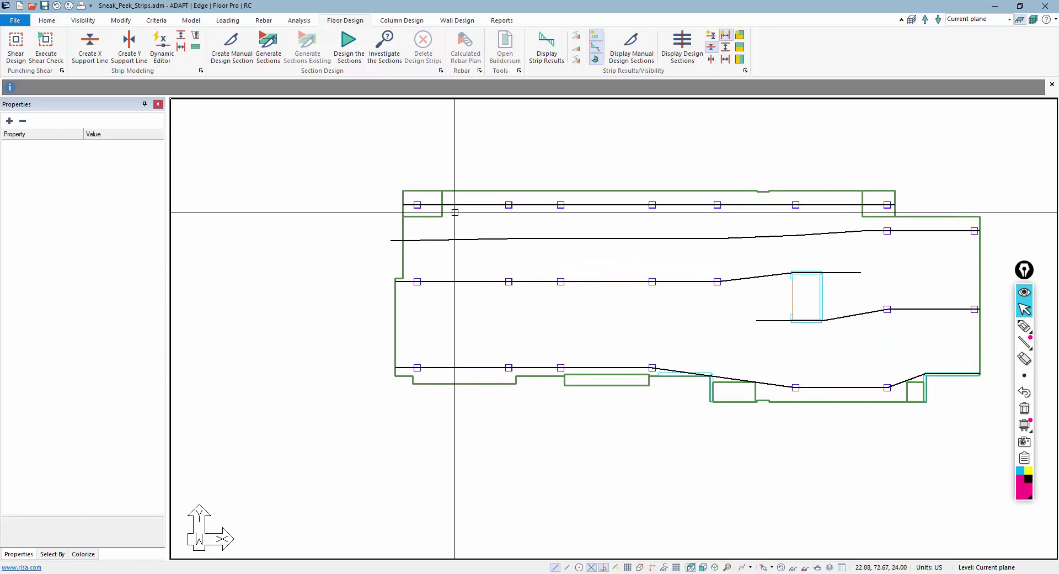
pyautogui.click(268, 44)
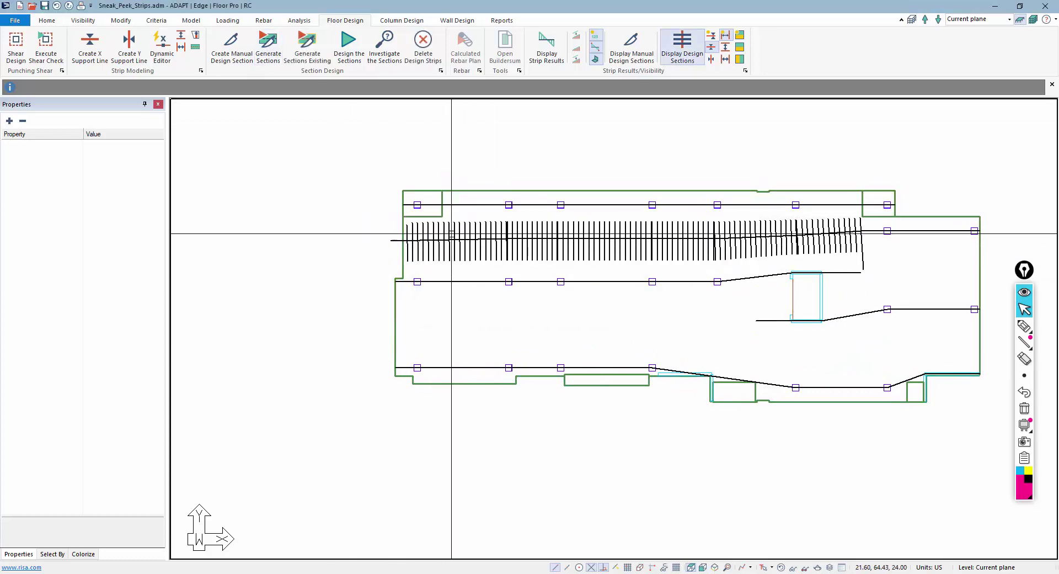
pyautogui.scroll(3, 459, 236)
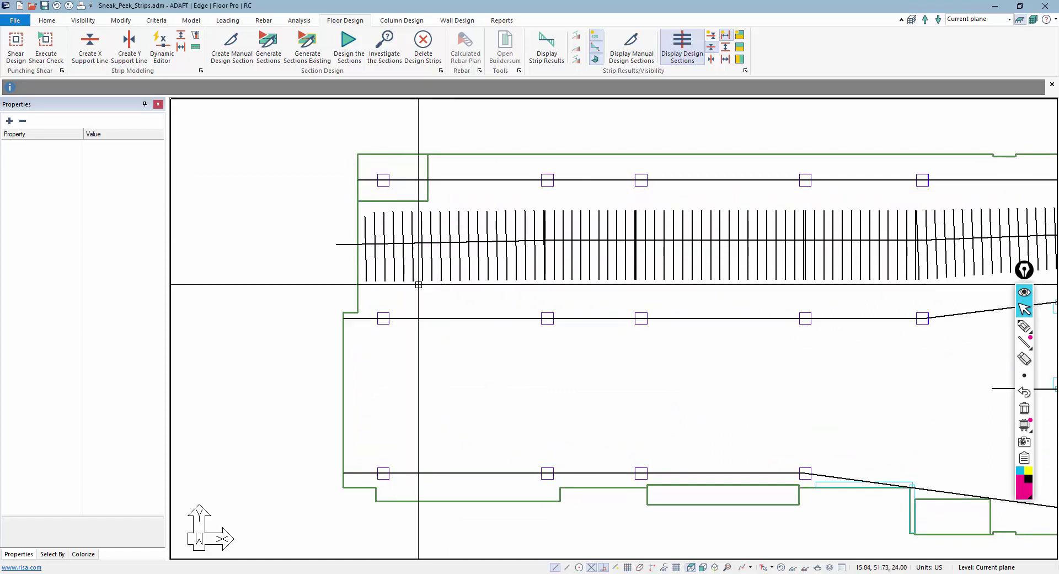
pyautogui.click(683, 43)
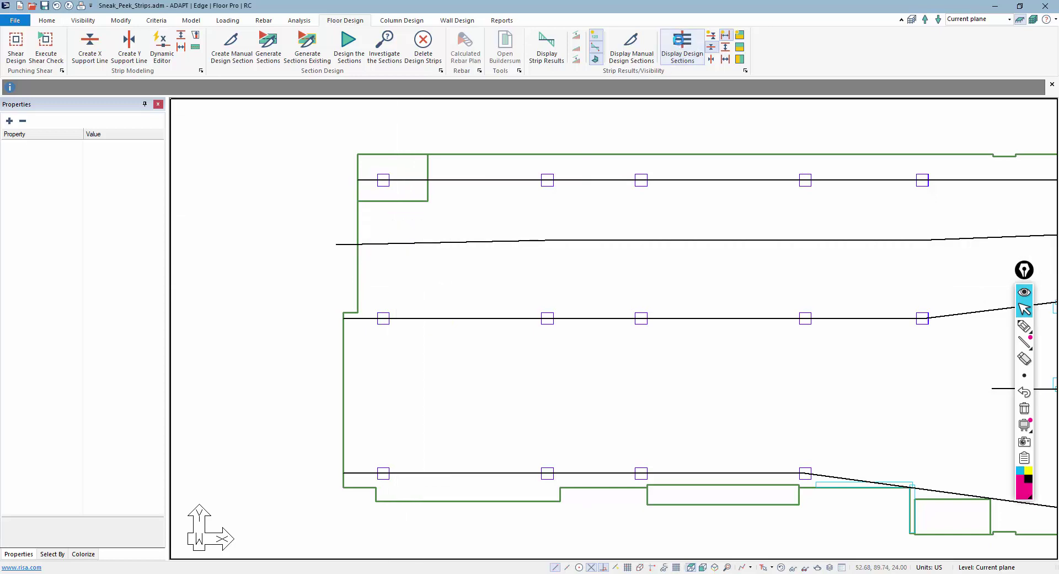
pyautogui.click(683, 43)
# Select the top support line and the manually drawn line in turn to compare their design section extents, and clear the selection.
pyautogui.click(436, 177)
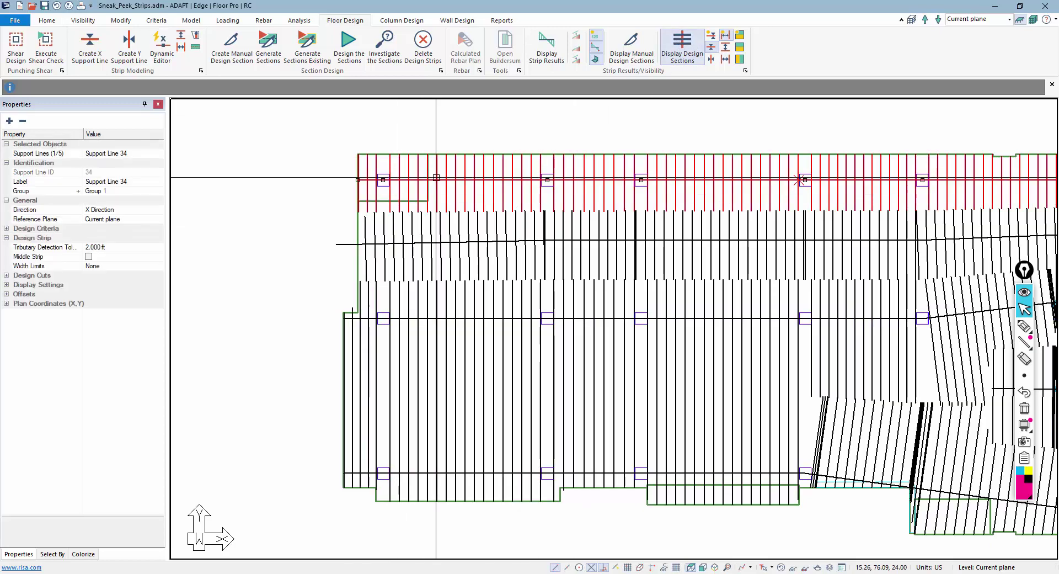
pyautogui.click(467, 239)
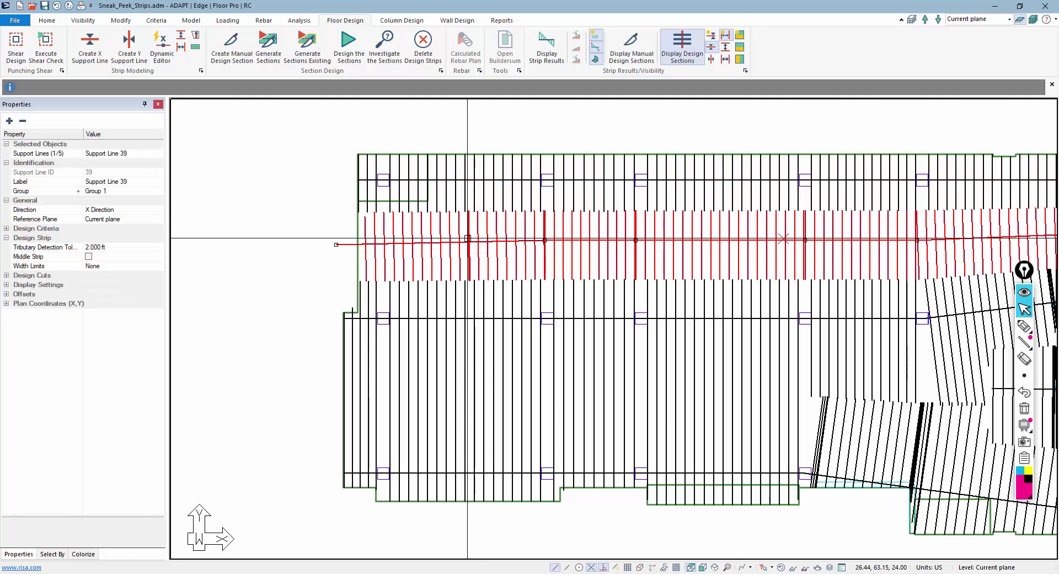
pyautogui.click(213, 260)
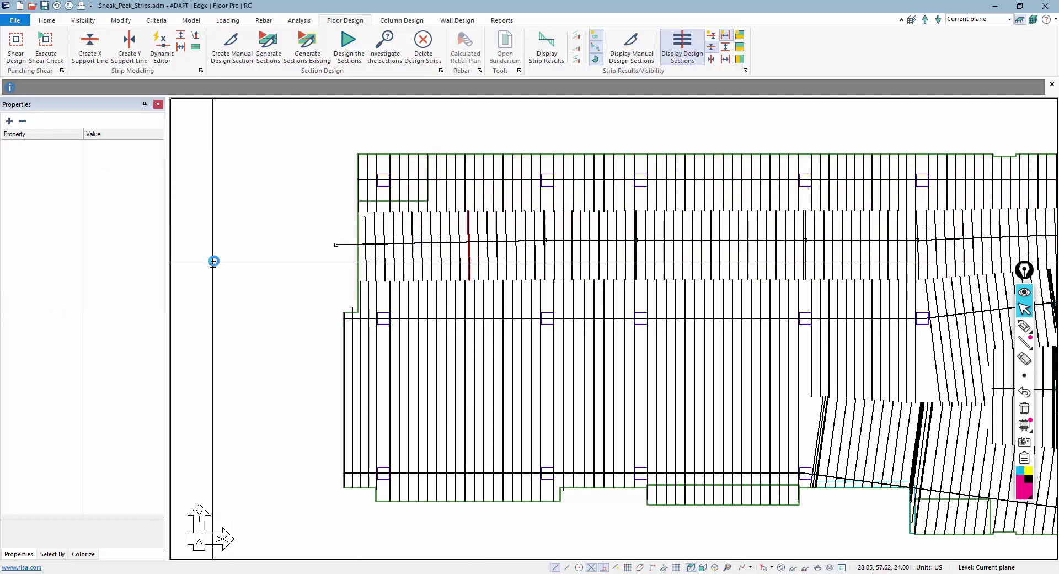
# Limit the top support line's tributary width to a maximum of 3.000 ft per side.
pyautogui.doubleClick(452, 196)
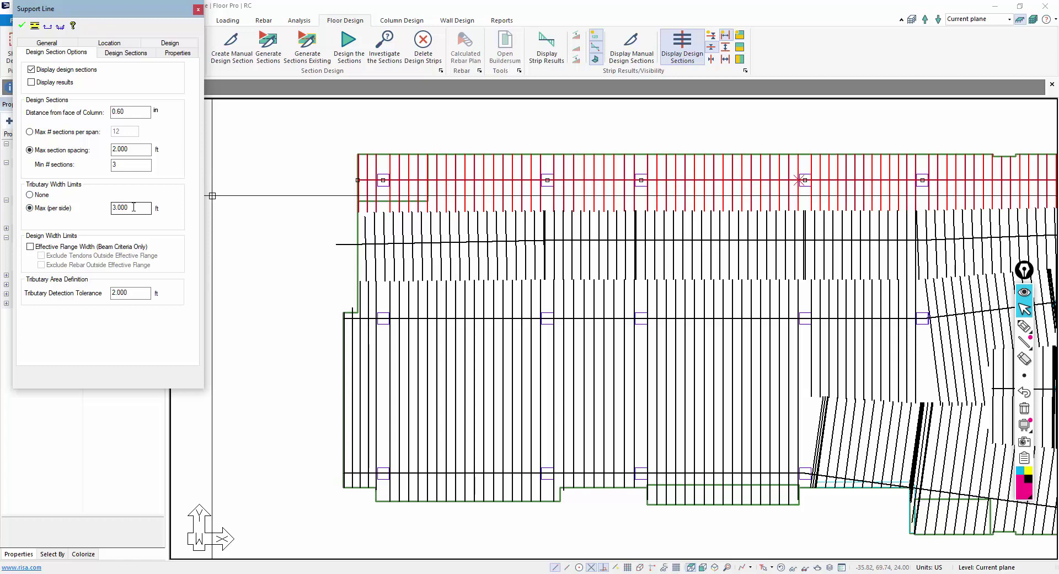
pyautogui.click(23, 26)
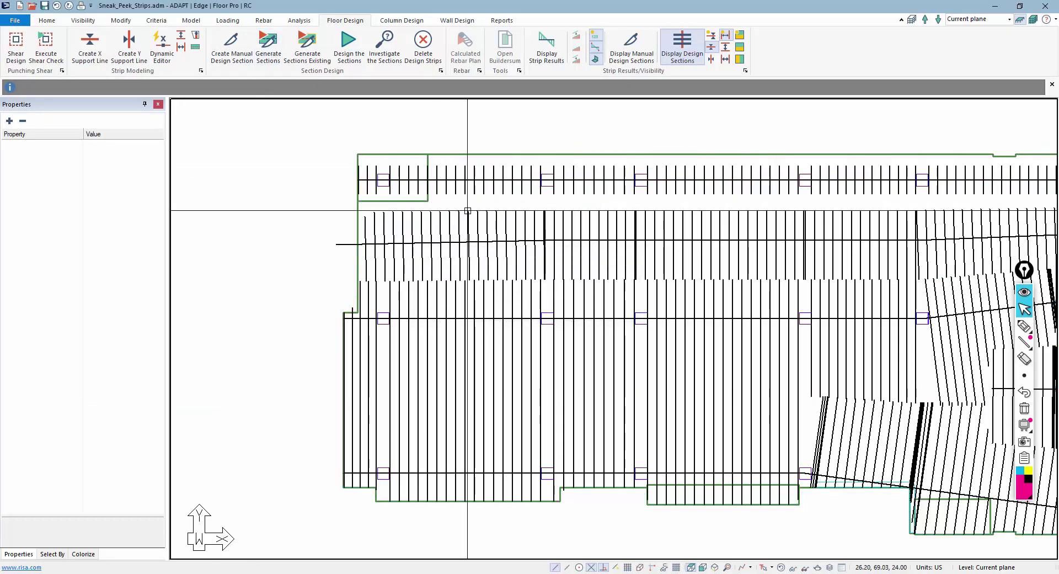
pyautogui.click(1023, 328)
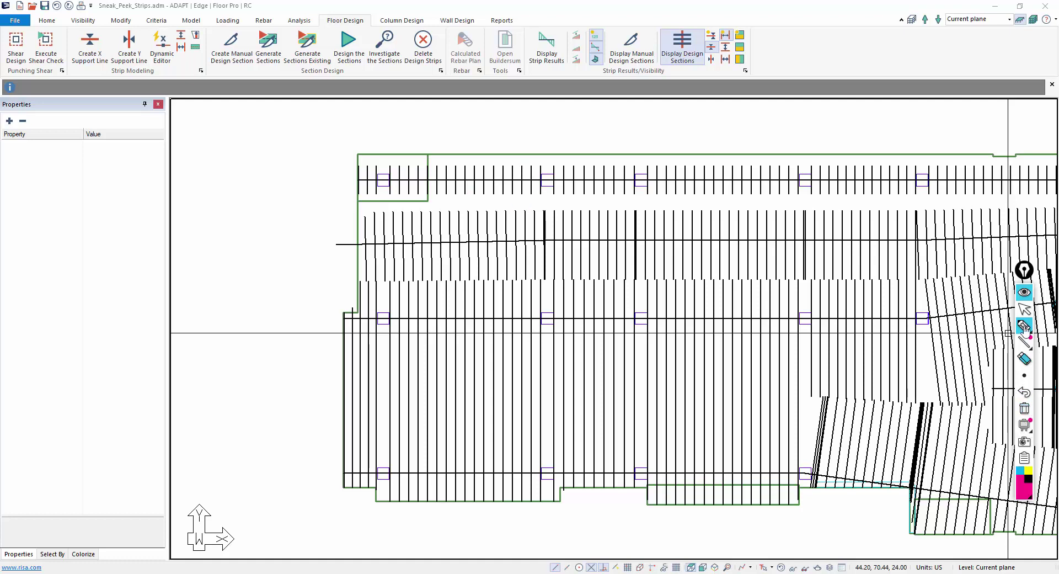
# Designate the manually drawn support line between the upper and middle column rows as a Middle Strip.
pyautogui.doubleClick(381, 241)
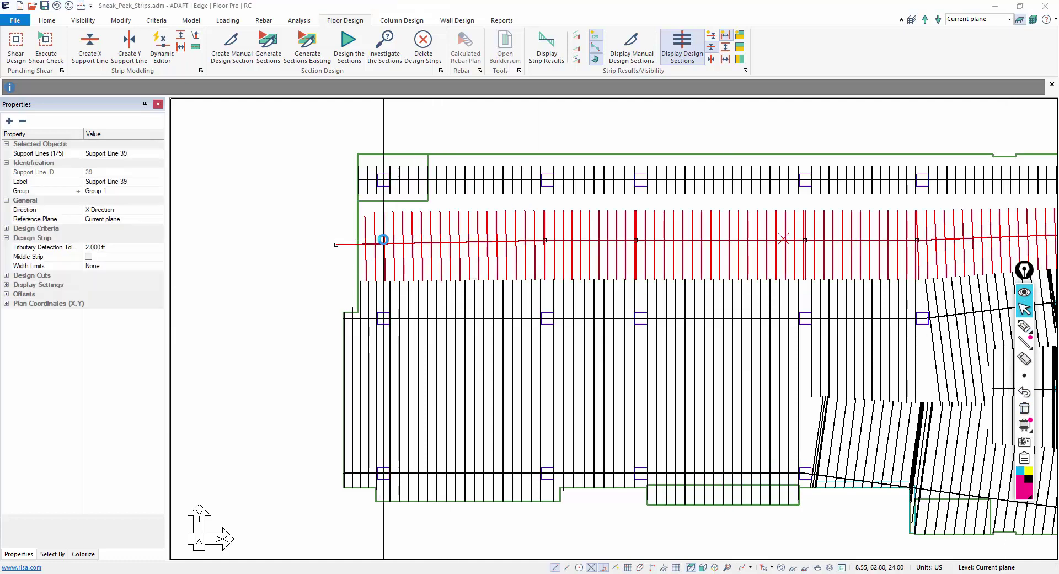
pyautogui.press('Escape')
pyautogui.click(341, 244)
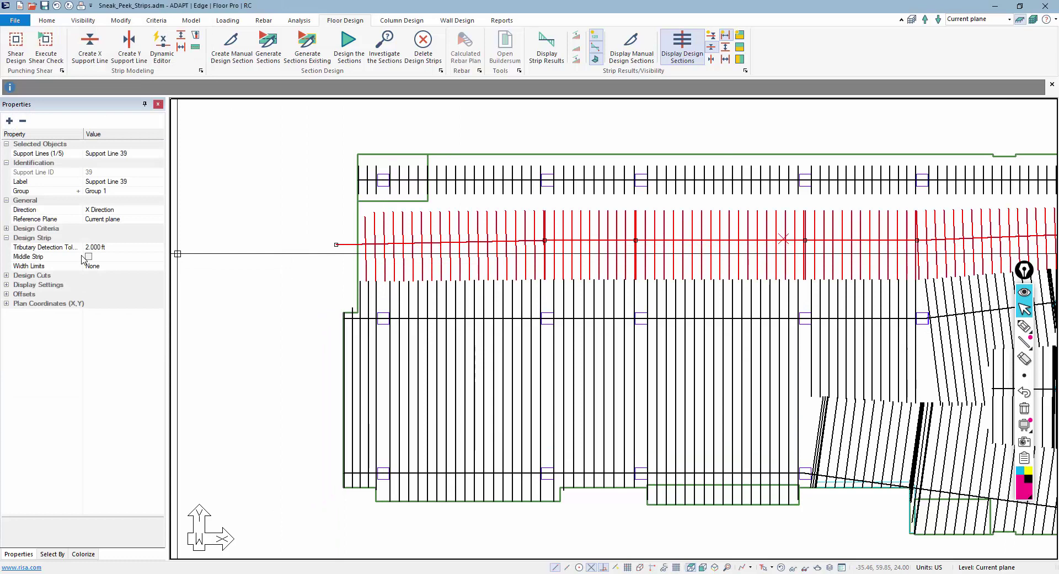
pyautogui.click(88, 257)
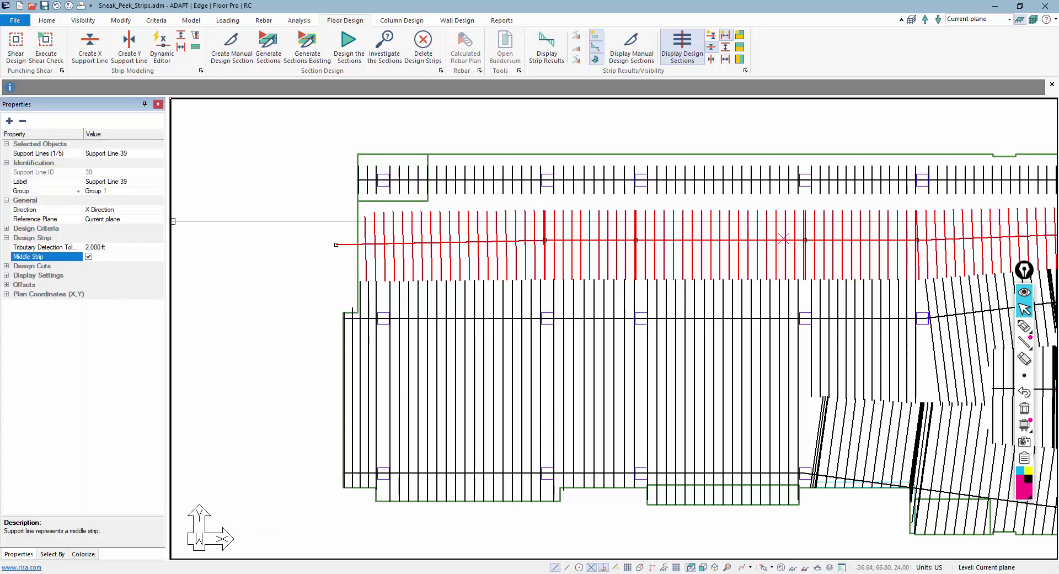
# Regenerate the design sections and select the middle strip support line to check how far its sections extend.
pyautogui.scroll(-1, 300, 279)
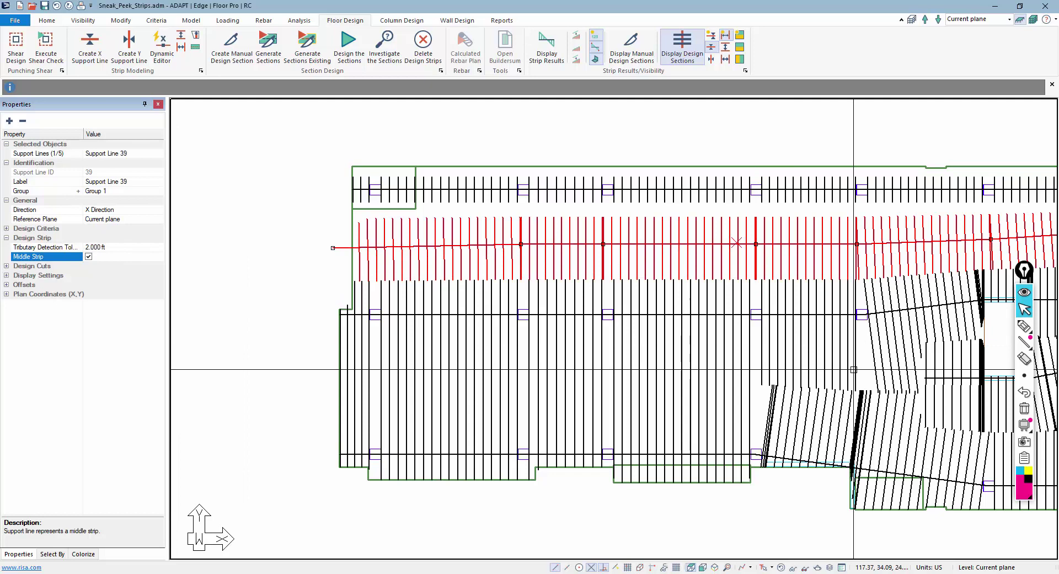
pyautogui.click(304, 138)
pyautogui.click(274, 56)
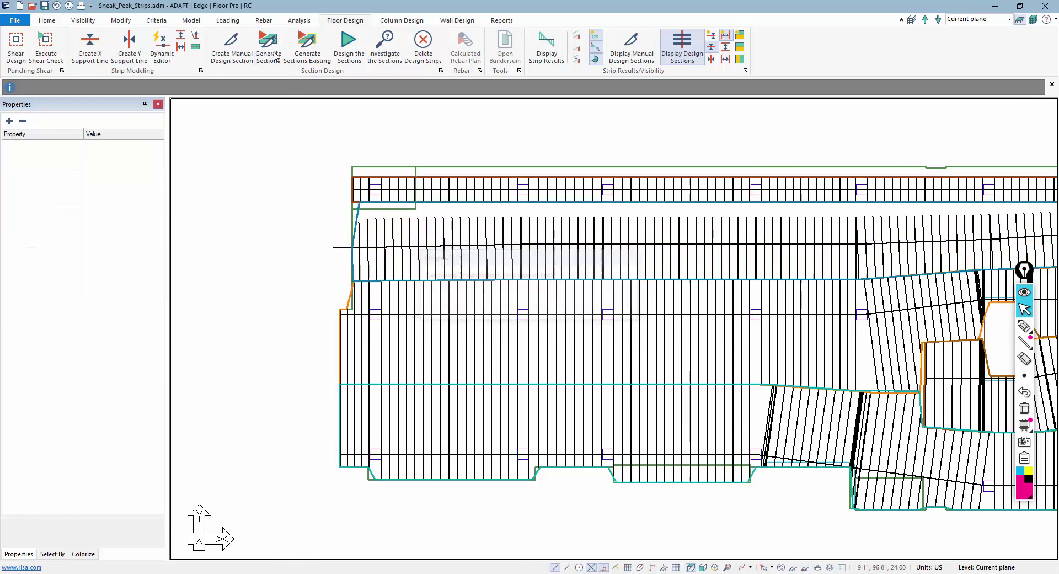
pyautogui.click(432, 249)
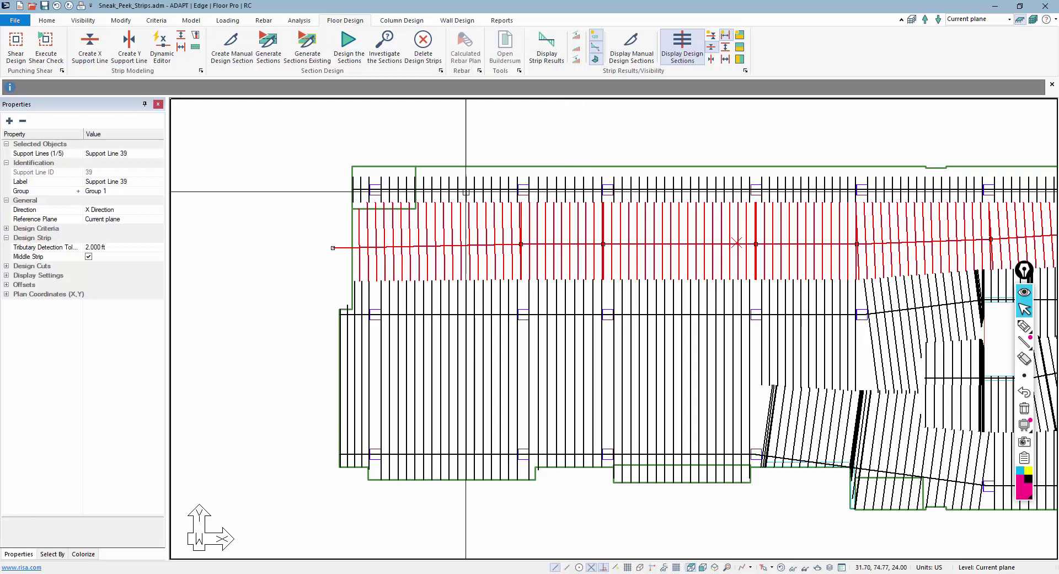
# Set the top support line's Tributary Width Limits back to None.
pyautogui.doubleClick(449, 189)
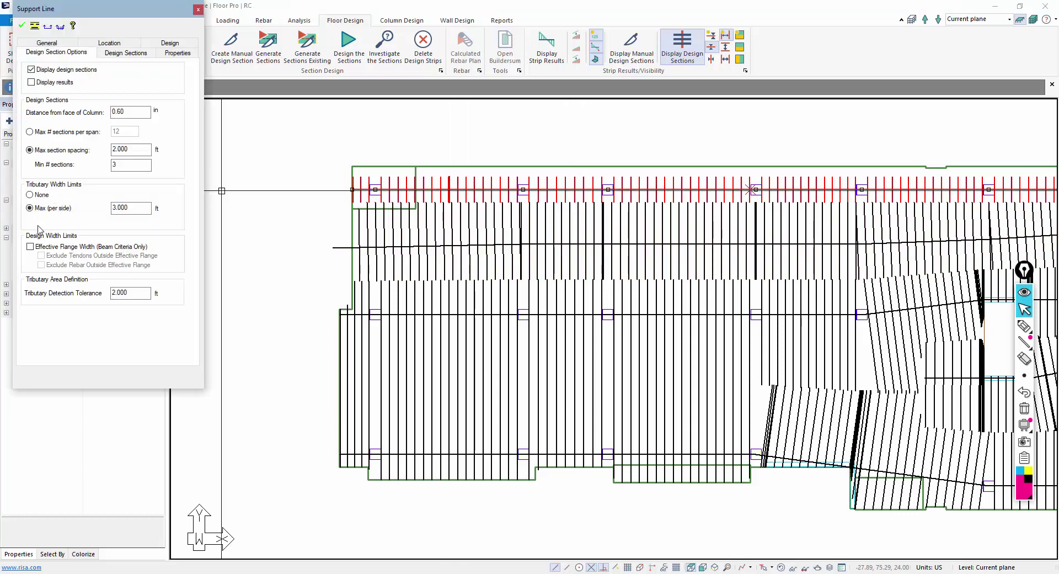
pyautogui.click(31, 195)
pyautogui.click(21, 25)
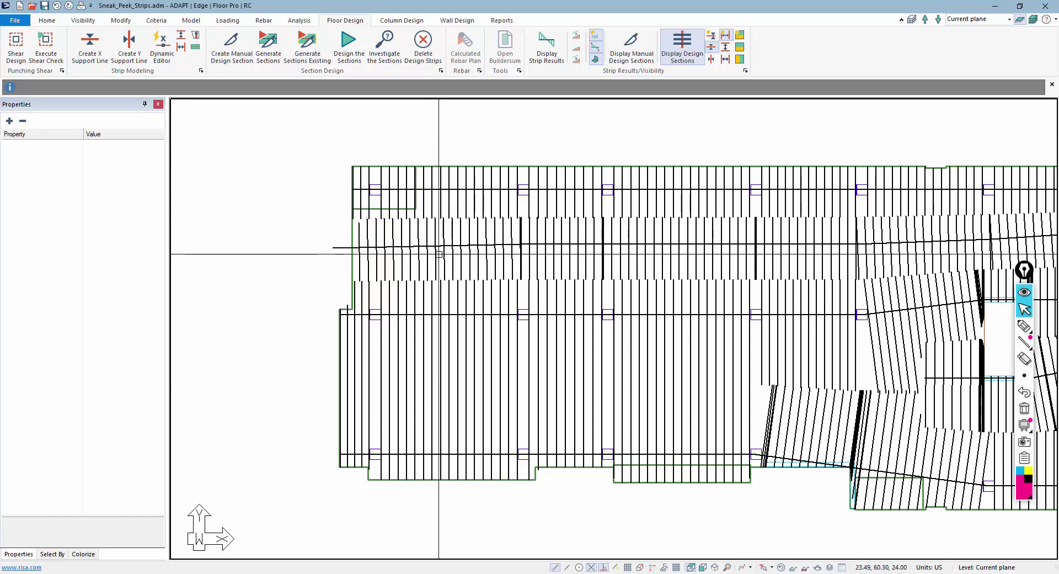
pyautogui.scroll(-1, 317, 276)
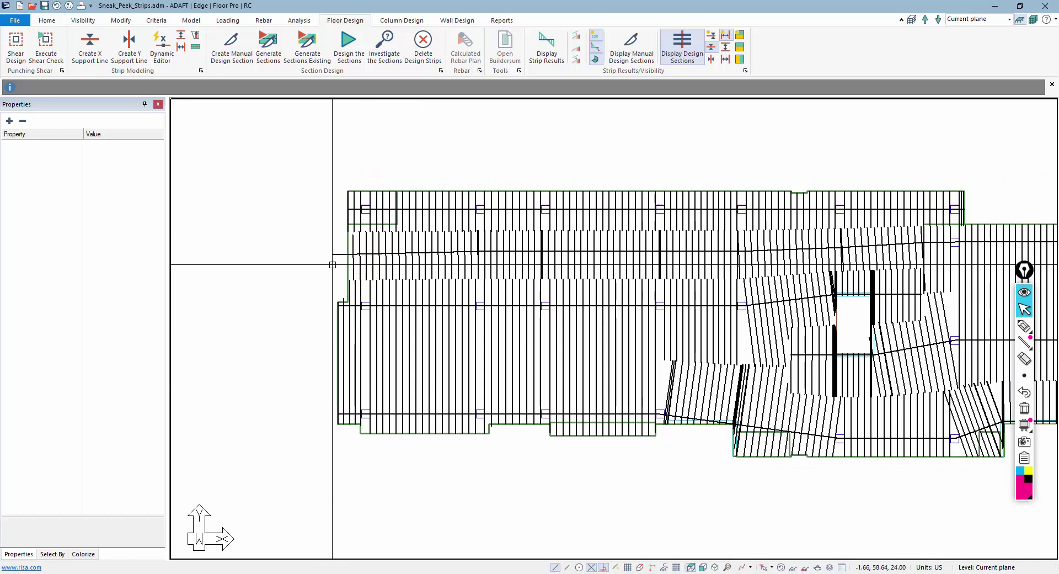
# Delete the generated design strips and the manually drawn middle strip support line.
pyautogui.click(415, 56)
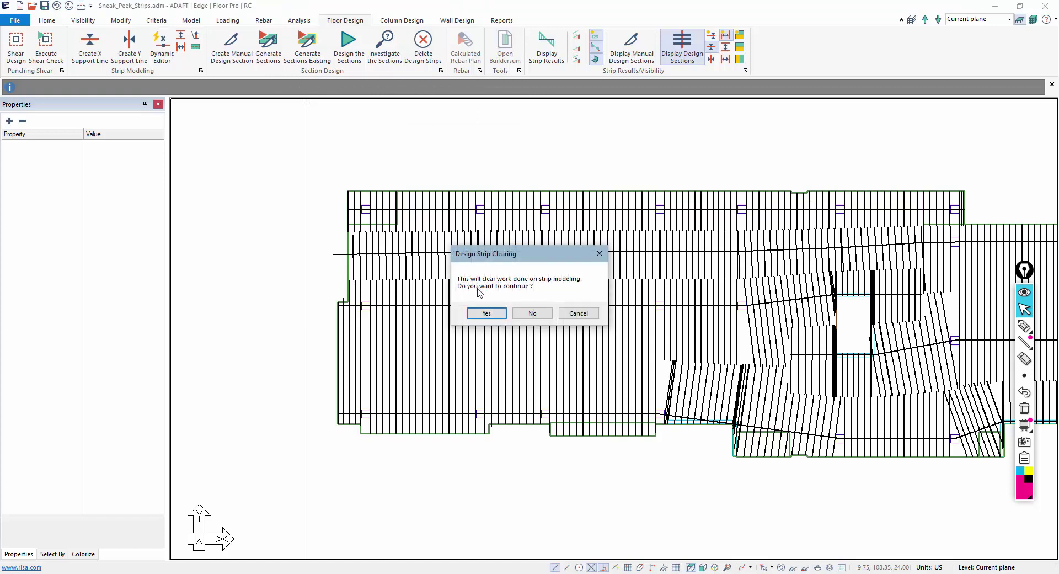
pyautogui.click(485, 313)
pyautogui.click(336, 255)
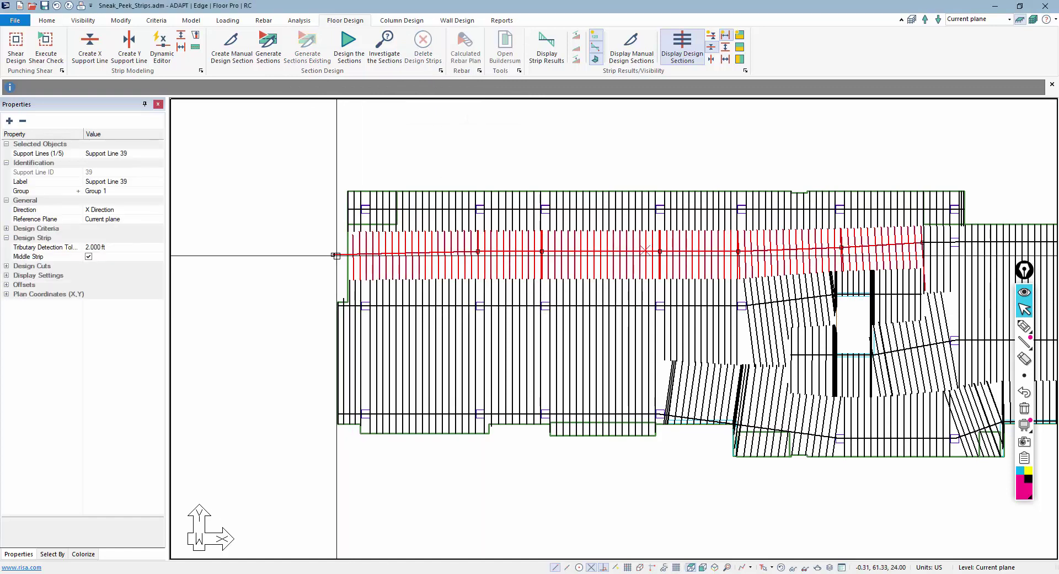
pyautogui.press('Delete')
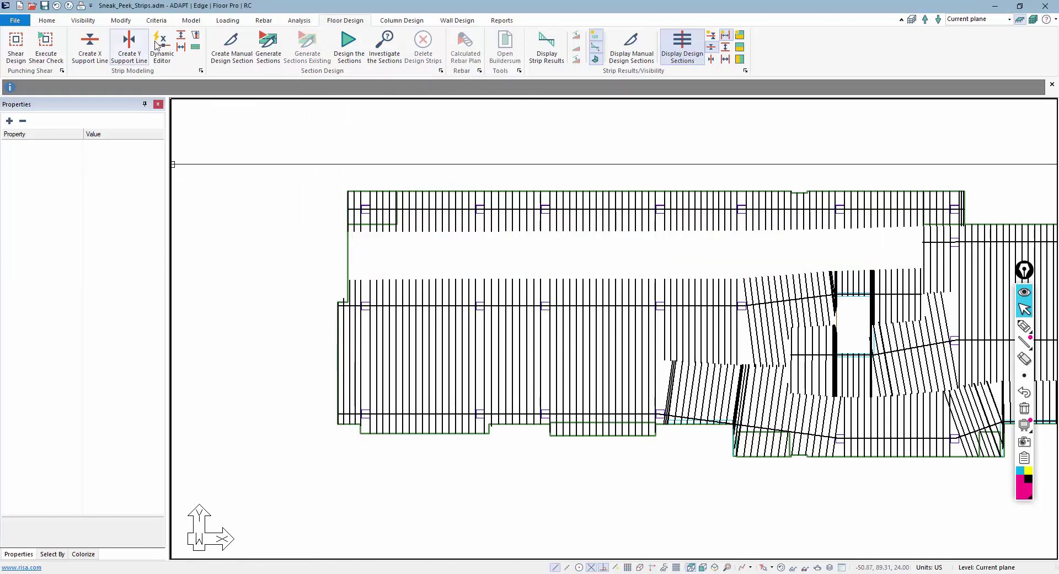
# With the dynamic editor's Create middle strip support line option enabled, create an X-direction middle strip line between the upper and middle column rows.
pyautogui.click(163, 57)
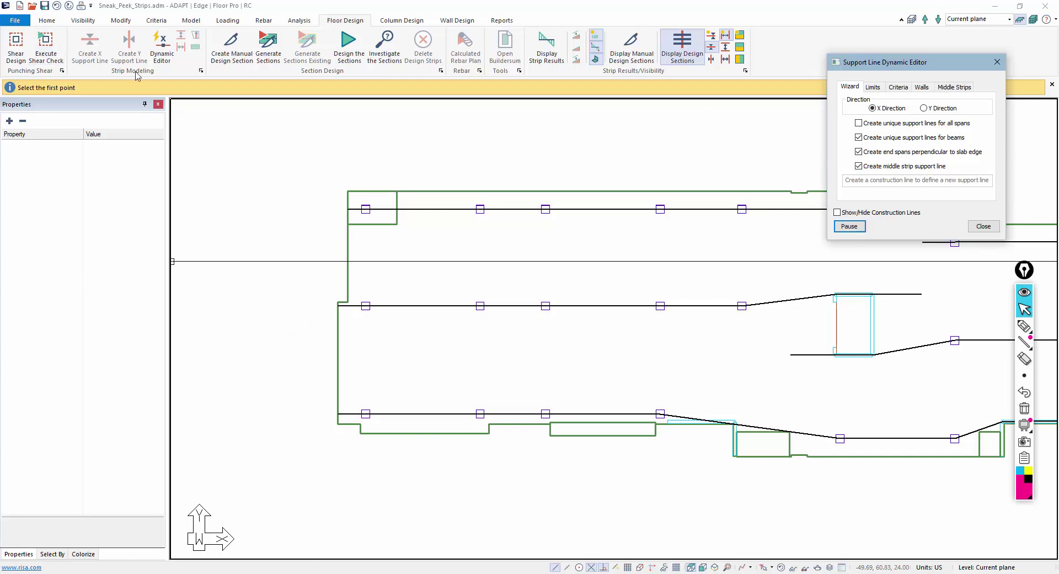
pyautogui.click(407, 265)
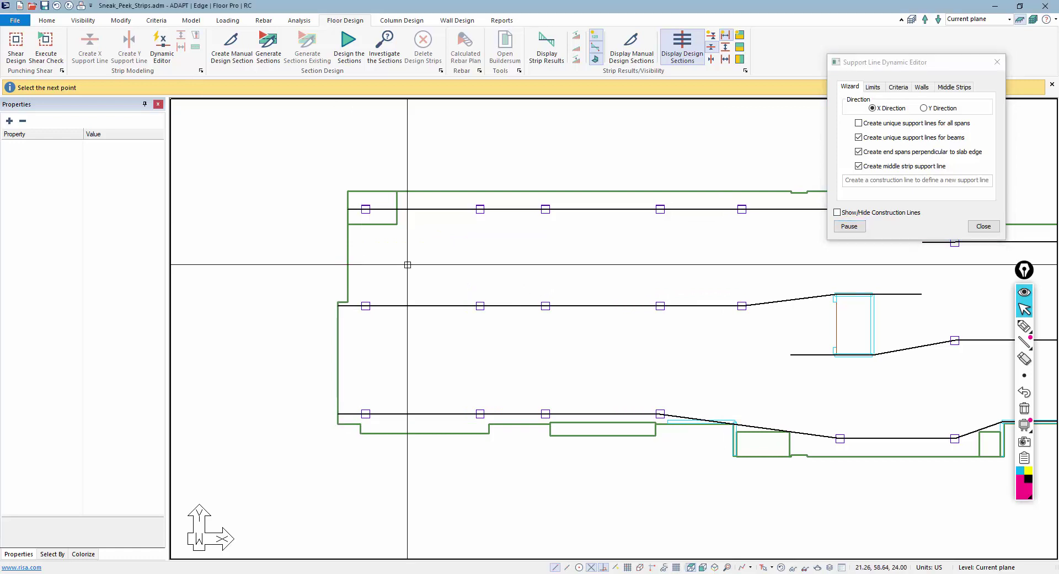
pyautogui.scroll(-2, 369, 253)
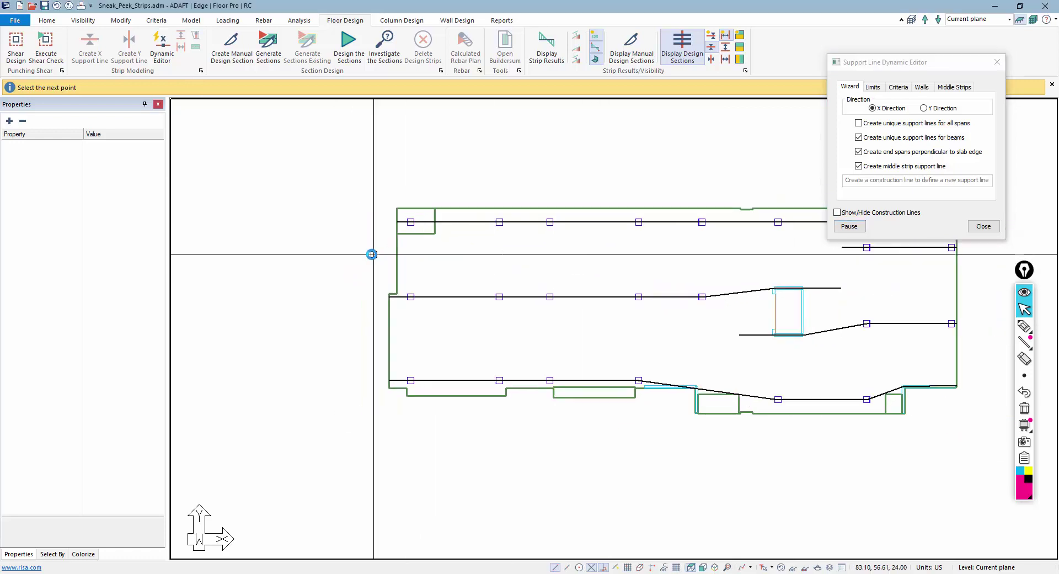
pyautogui.click(798, 248)
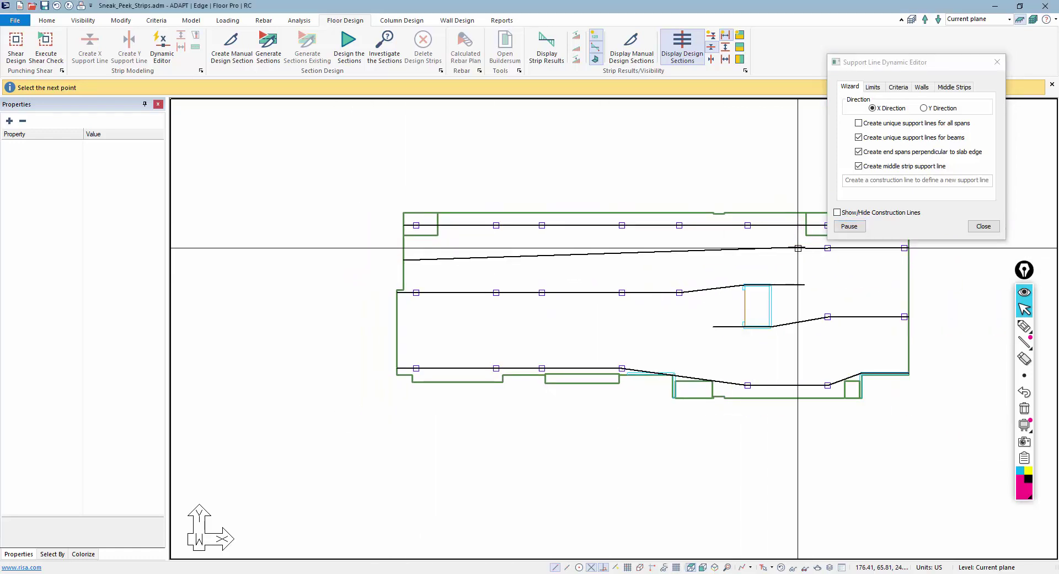
# Pause the dynamic editor and check the design section options of the new middle strip support line, leaving them unchanged.
pyautogui.click(849, 228)
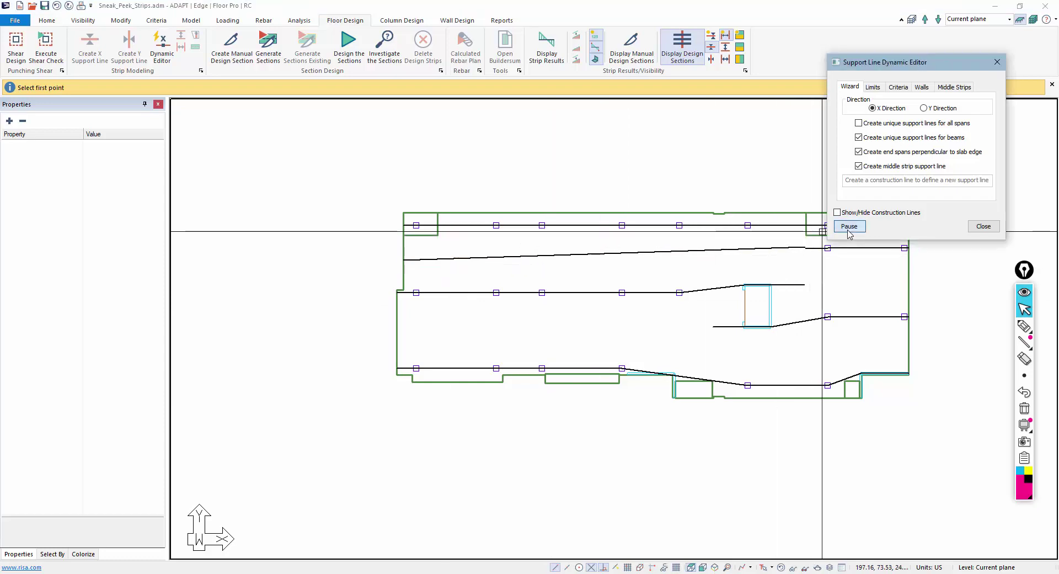
pyautogui.click(849, 227)
pyautogui.doubleClick(605, 254)
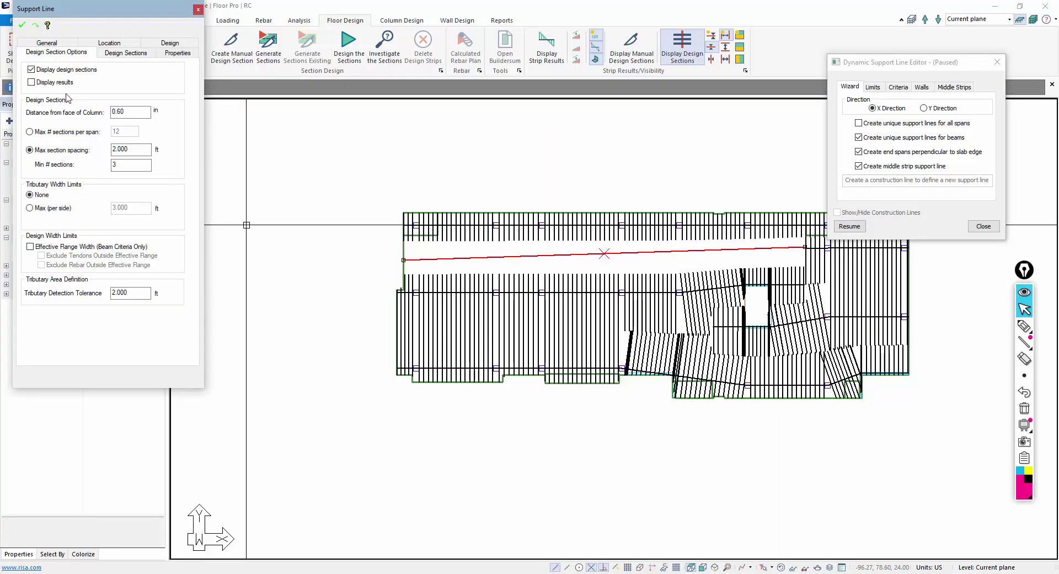
pyautogui.press('Escape')
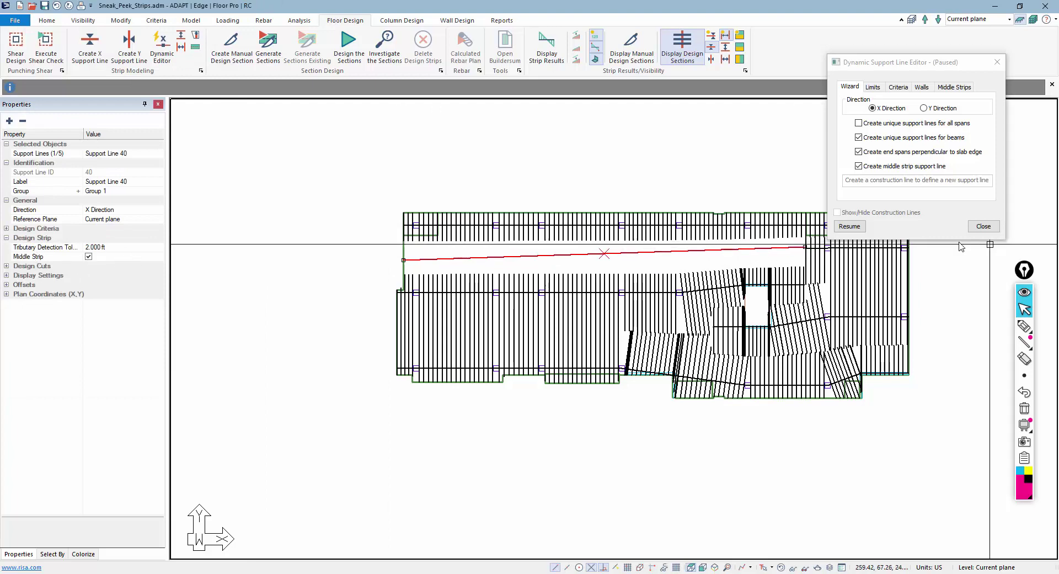
# Turn off the Create middle strip support line option and create middle strips automatically between all X-direction support lines.
pyautogui.click(859, 166)
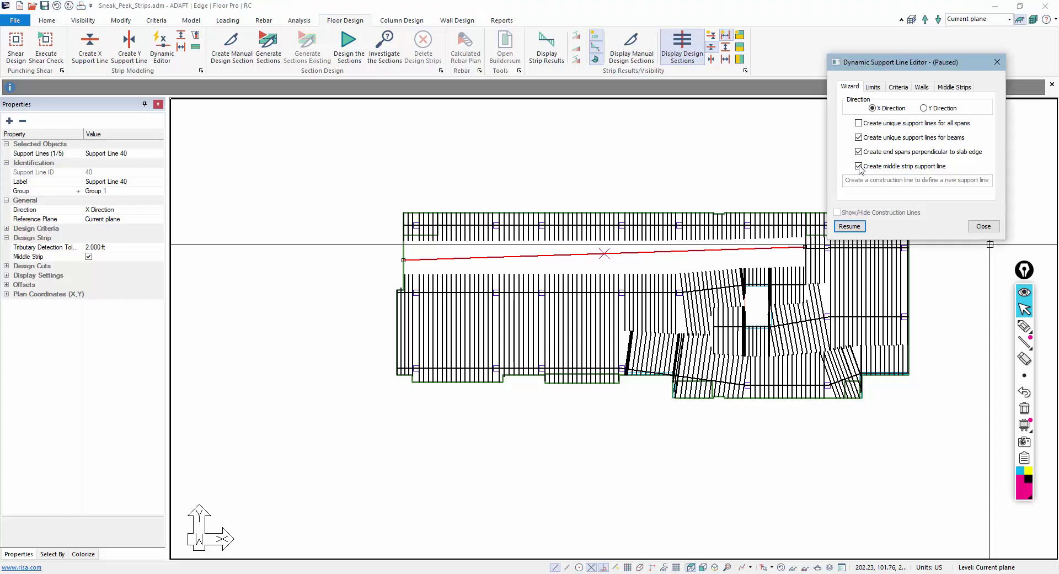
pyautogui.click(859, 166)
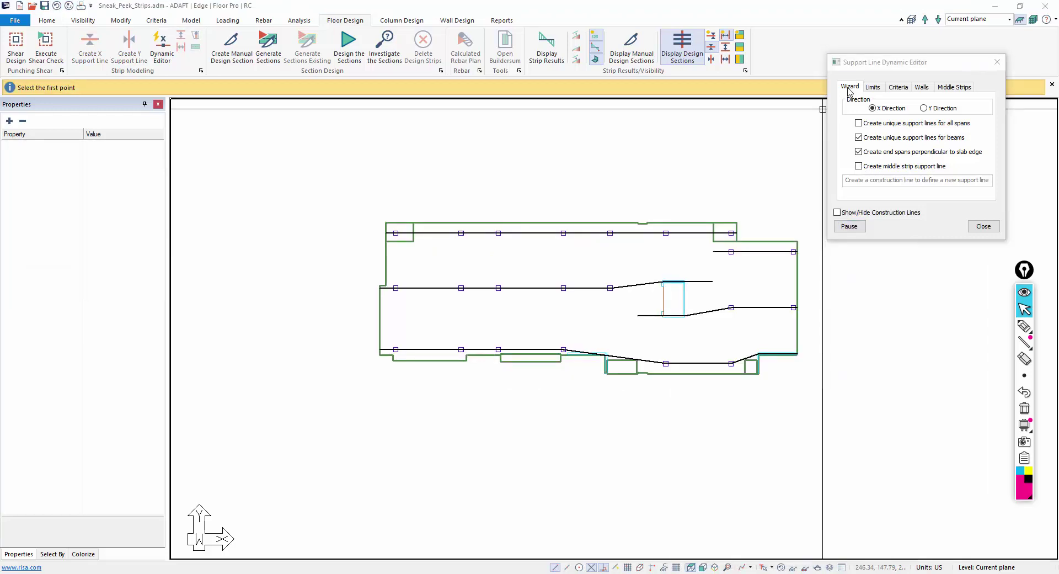
pyautogui.click(956, 88)
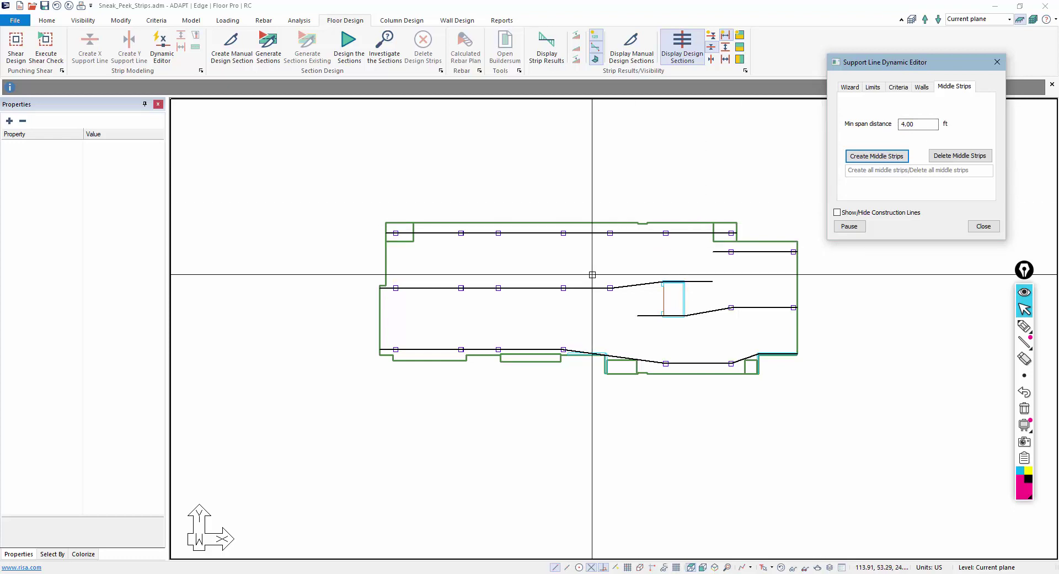
pyautogui.click(859, 156)
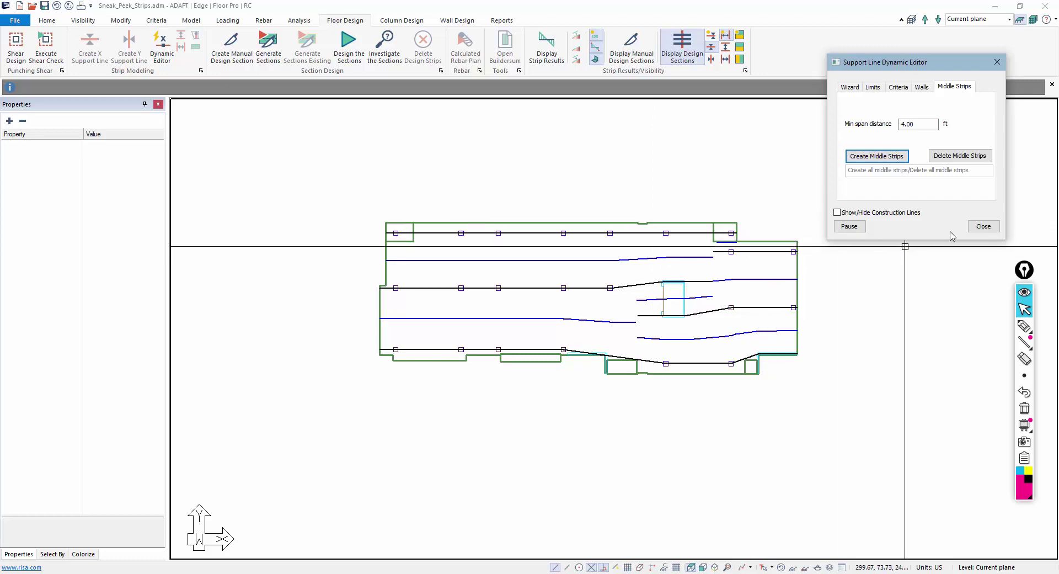
# Pause the dynamic editor, generate the design sections and inspect those of the lower middle strip and the bottom column support line.
pyautogui.click(850, 226)
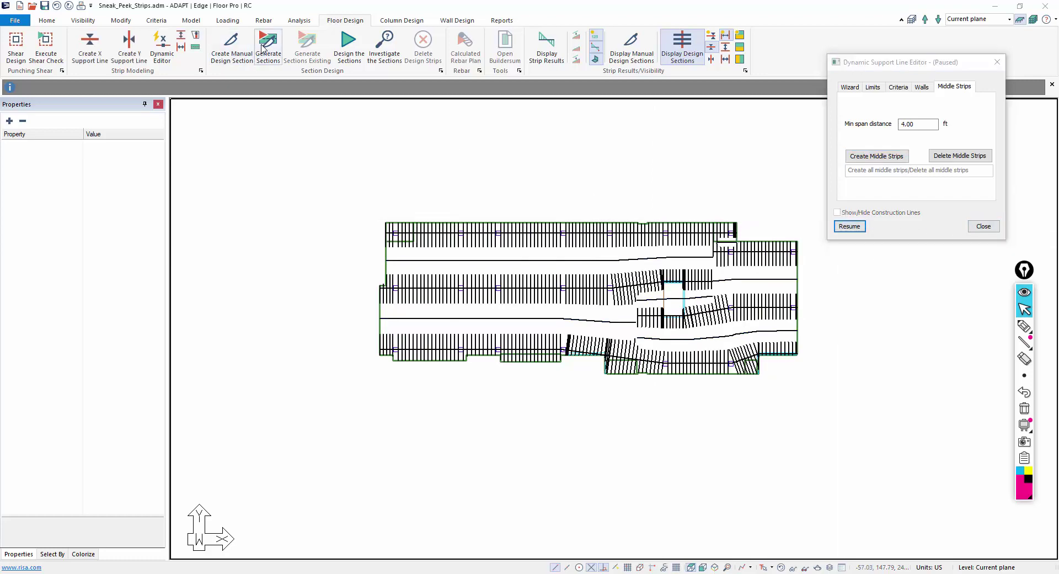
pyautogui.click(520, 229)
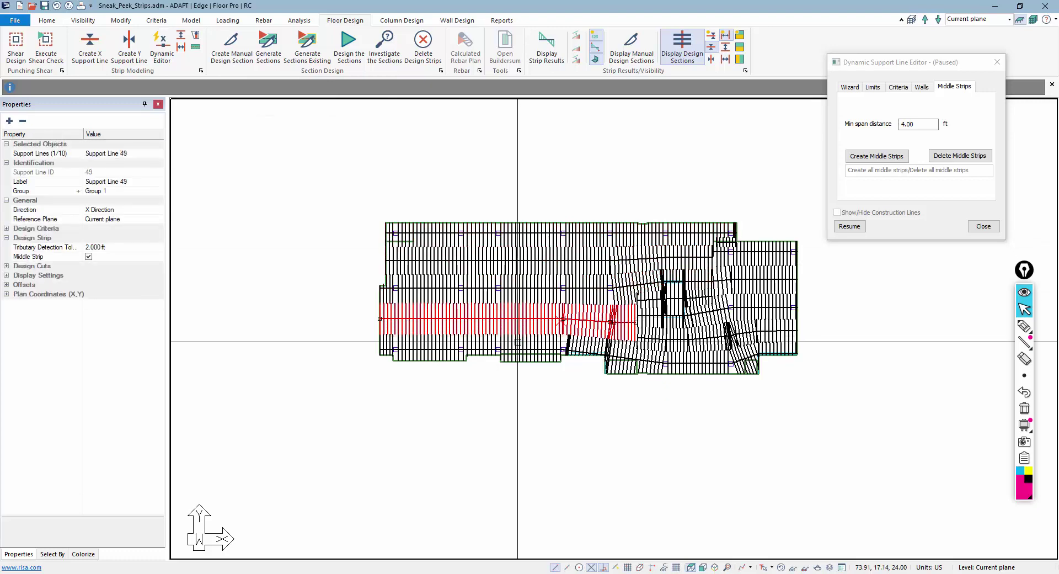
pyautogui.click(432, 350)
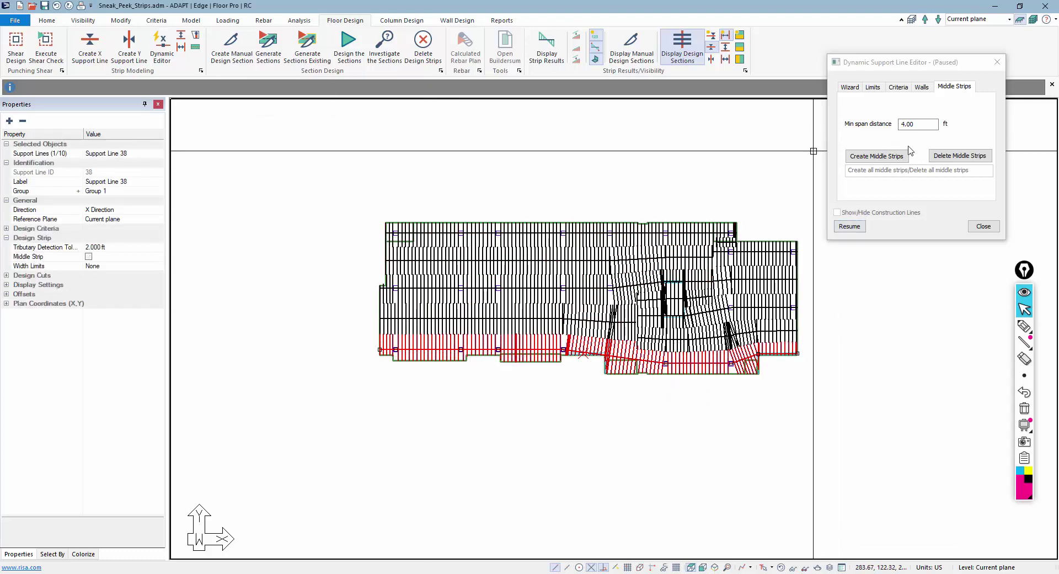
pyautogui.click(720, 244)
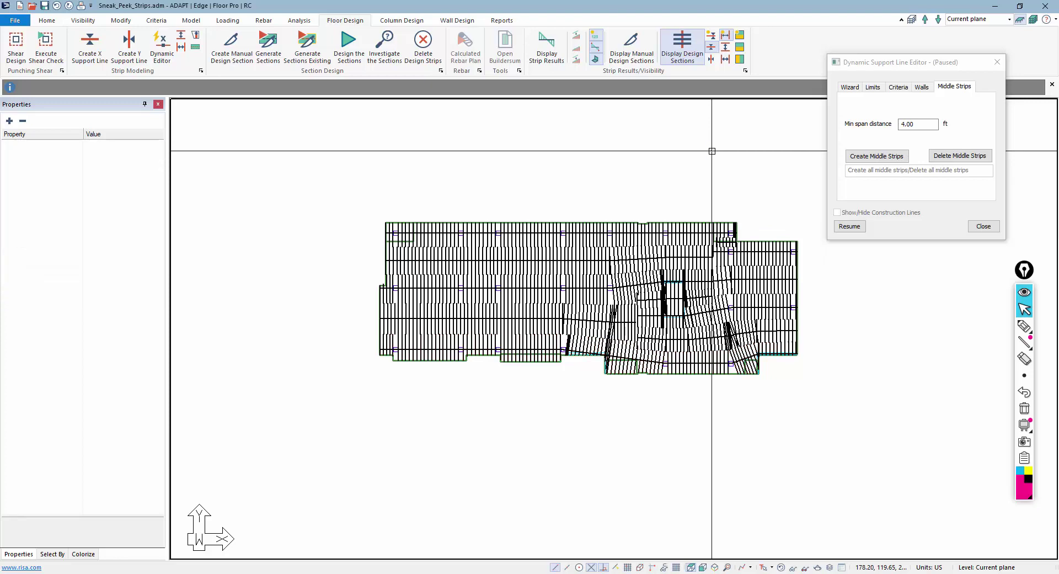
# Close the dynamic editor, delete the generated design strips and hide the design sections on the plan.
pyautogui.click(985, 226)
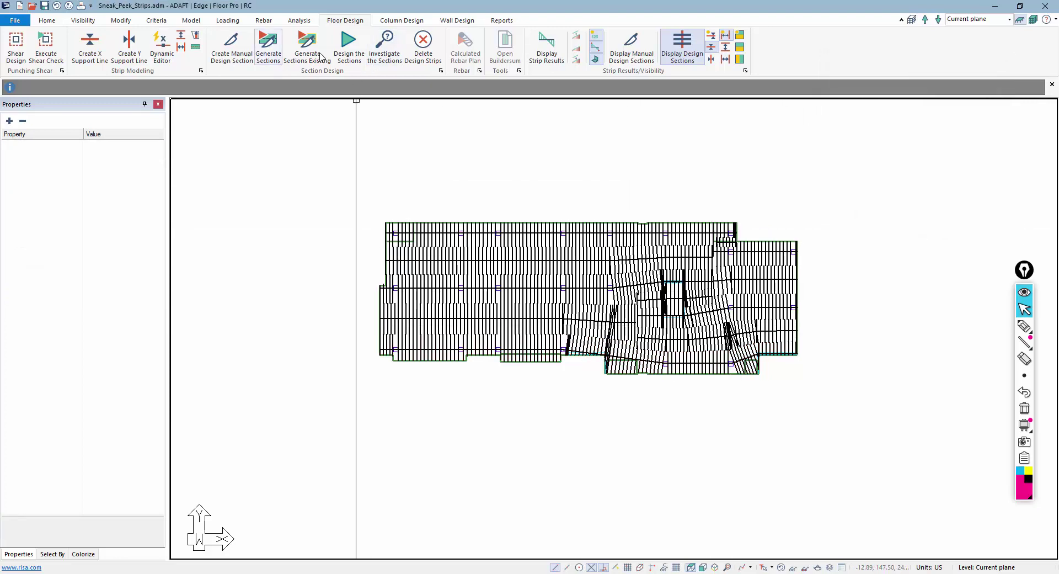
pyautogui.click(421, 47)
pyautogui.click(485, 312)
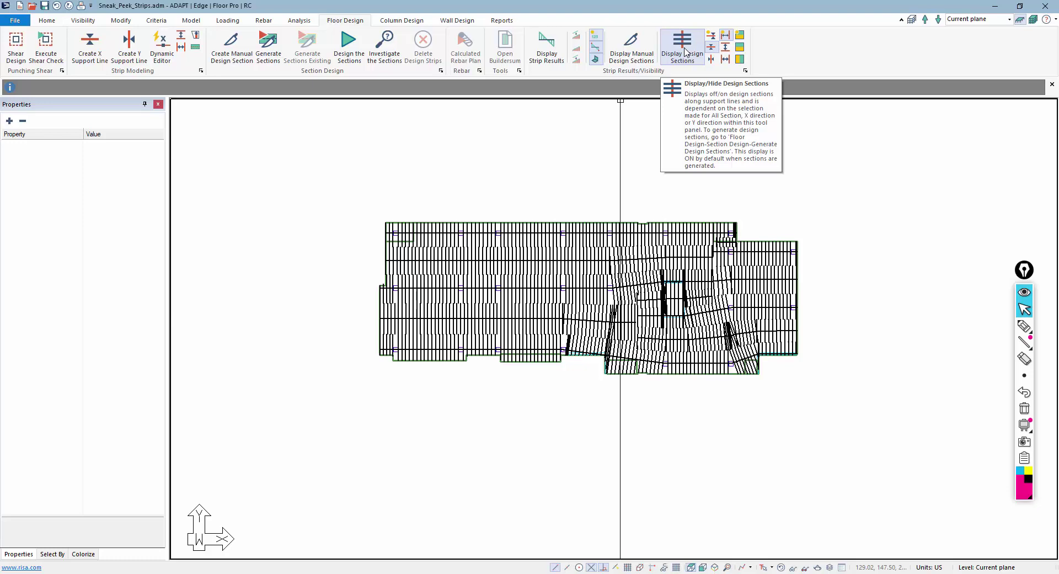
pyautogui.click(686, 51)
# Review the design section options and properties of the upper middle strip support line without changing them.
pyautogui.doubleClick(561, 260)
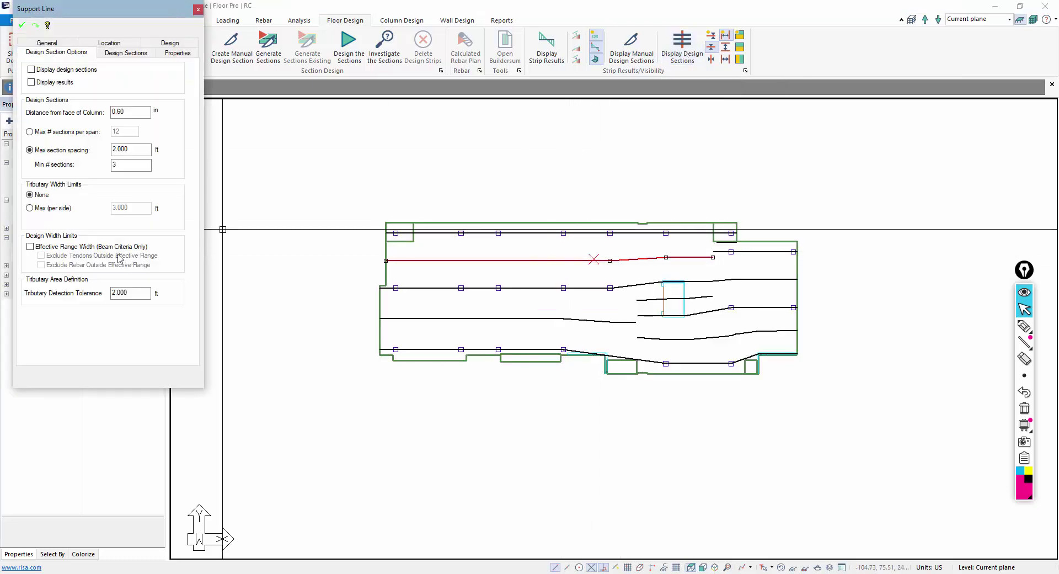
pyautogui.press('Escape')
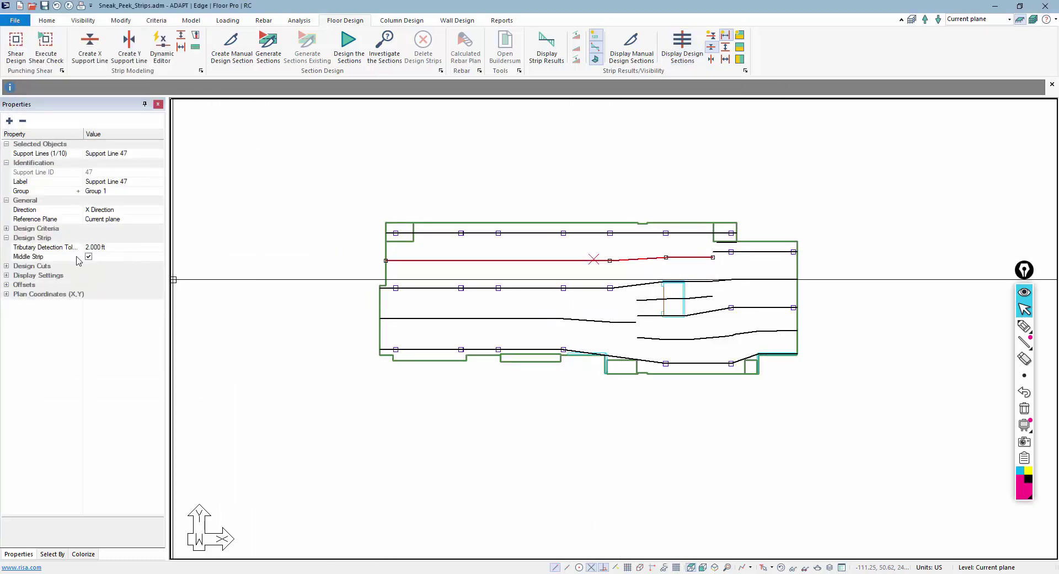
pyautogui.press('Escape')
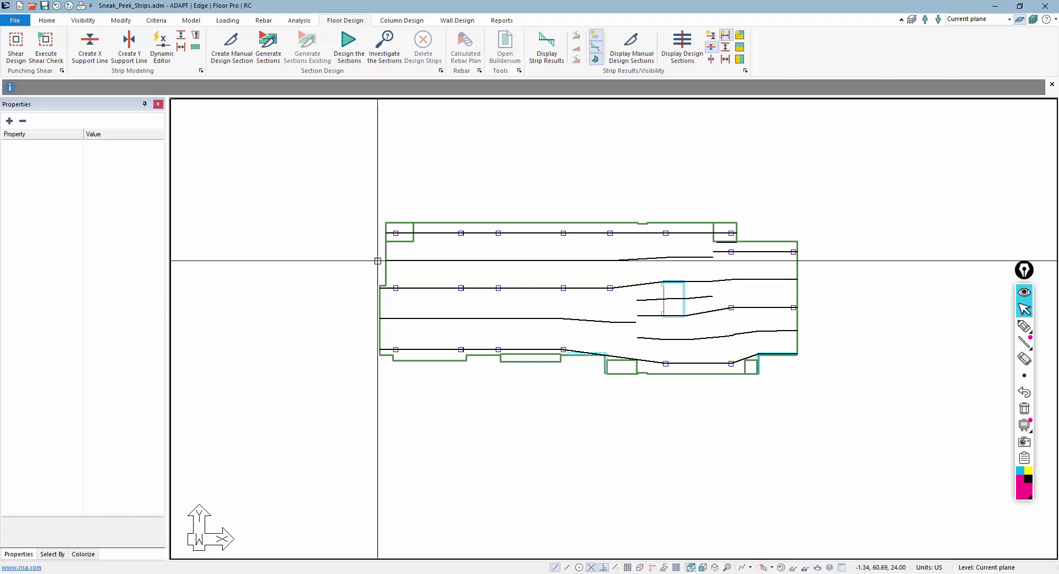
pyautogui.click(559, 261)
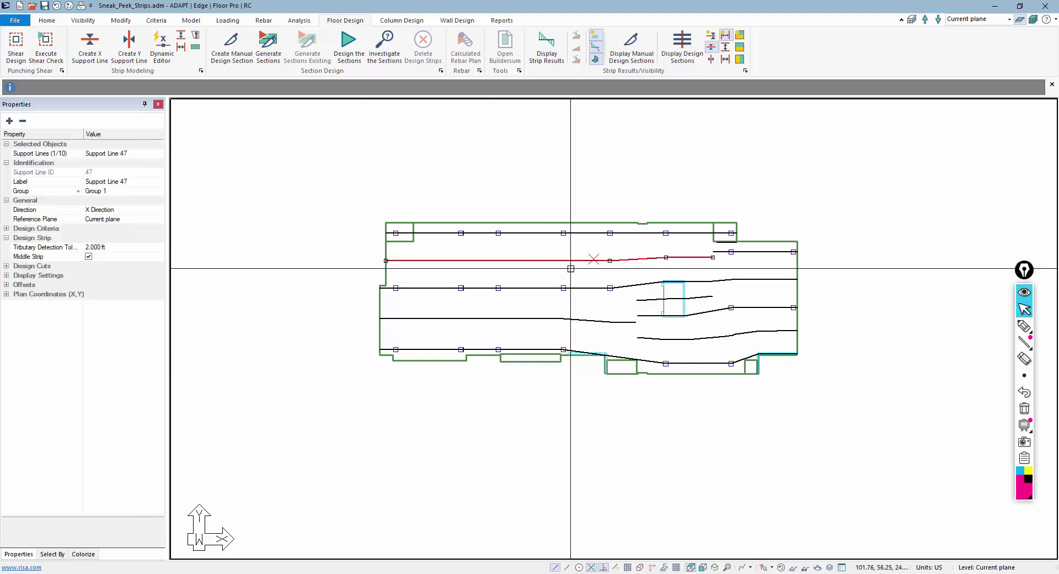
pyautogui.doubleClick(707, 262)
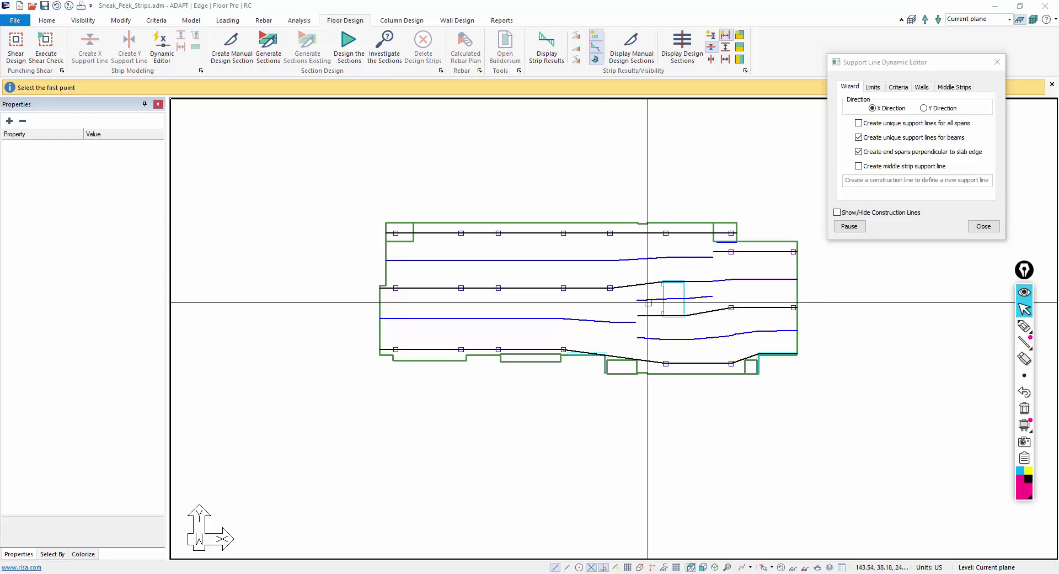
# Pause the dynamic editor and delete the short middle strip support line crossing the walled opening.
pyautogui.click(685, 299)
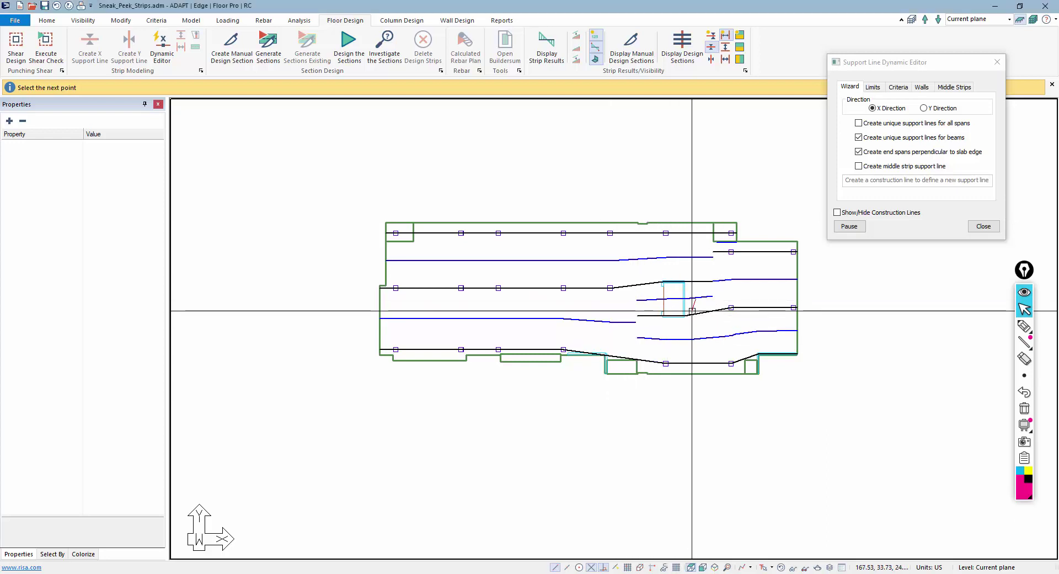
pyautogui.click(855, 227)
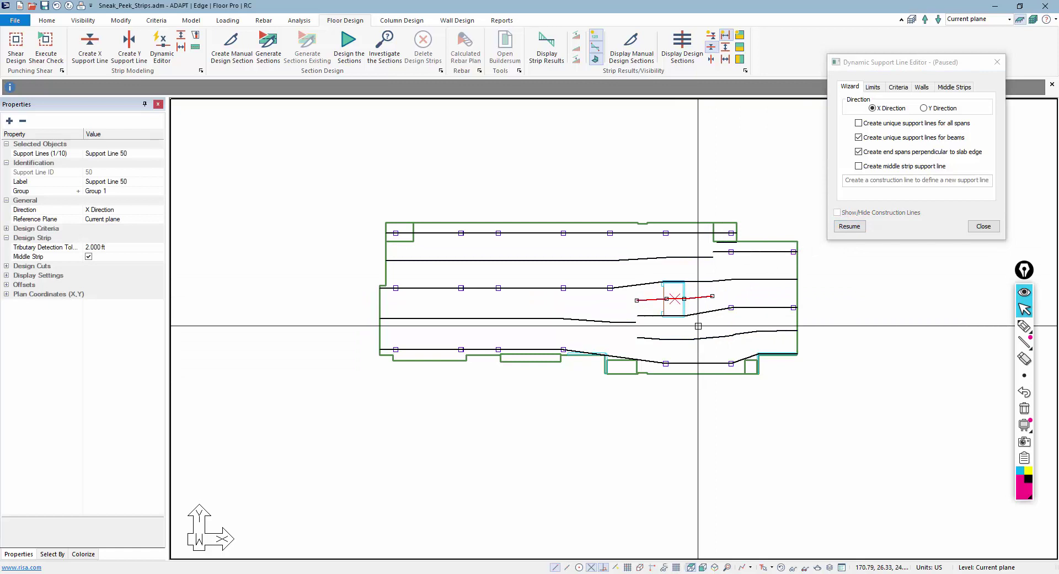
pyautogui.press('Escape')
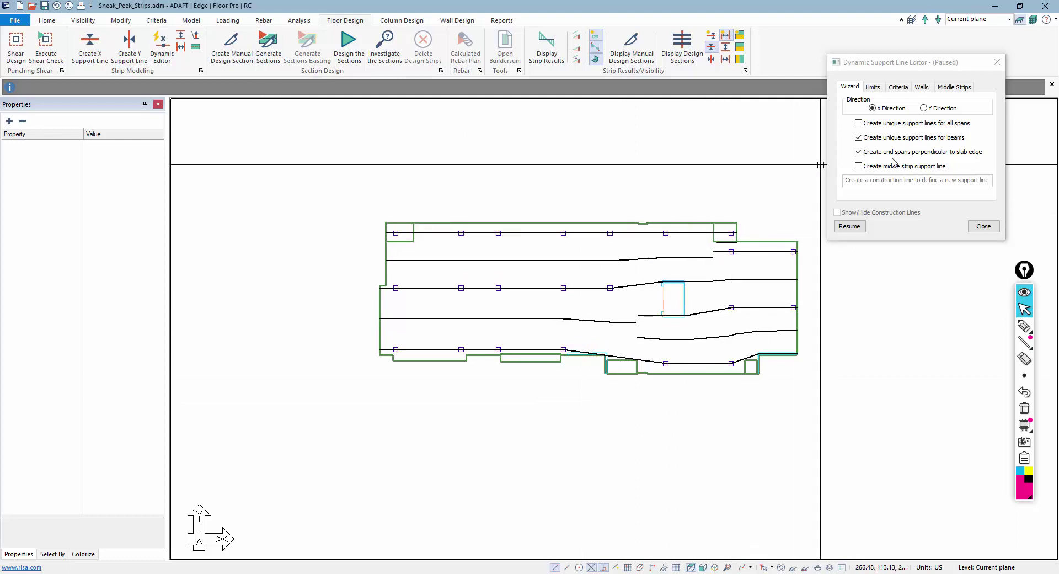
# Resume the dynamic editor, delete all remaining middle strips and recreate the full set of middle strips.
pyautogui.click(957, 92)
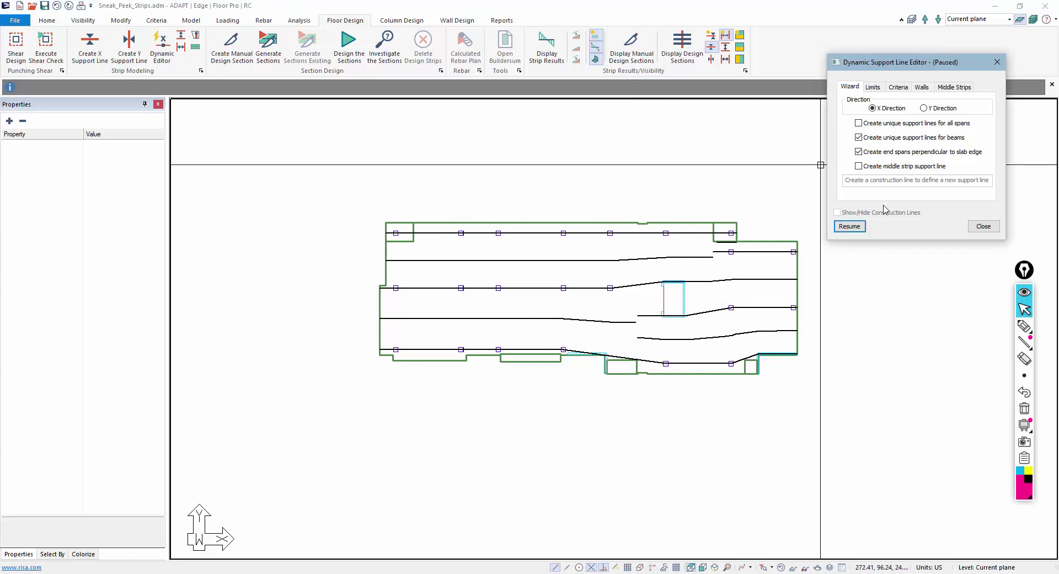
pyautogui.click(850, 226)
pyautogui.click(954, 87)
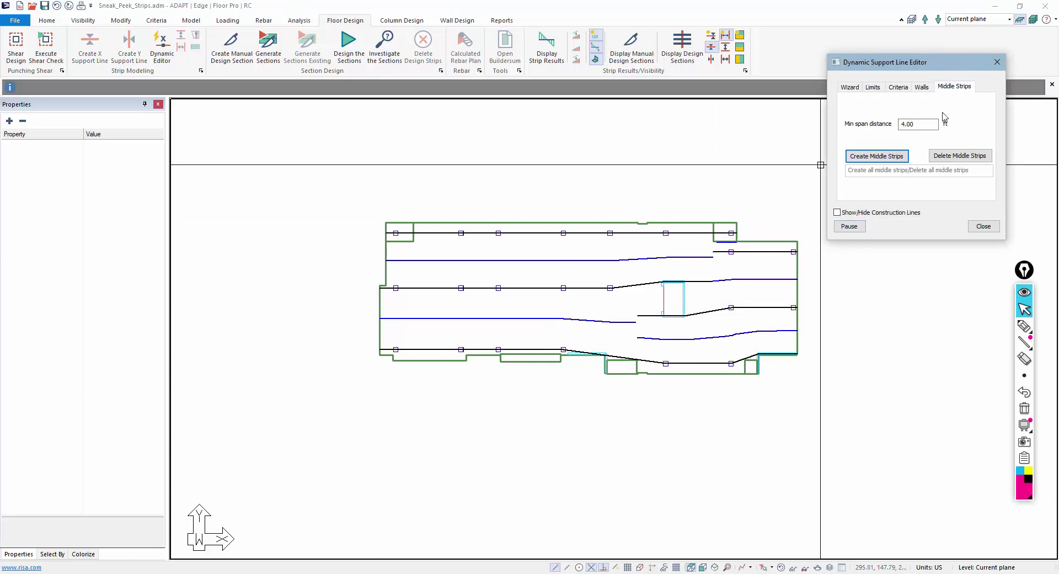
pyautogui.click(954, 158)
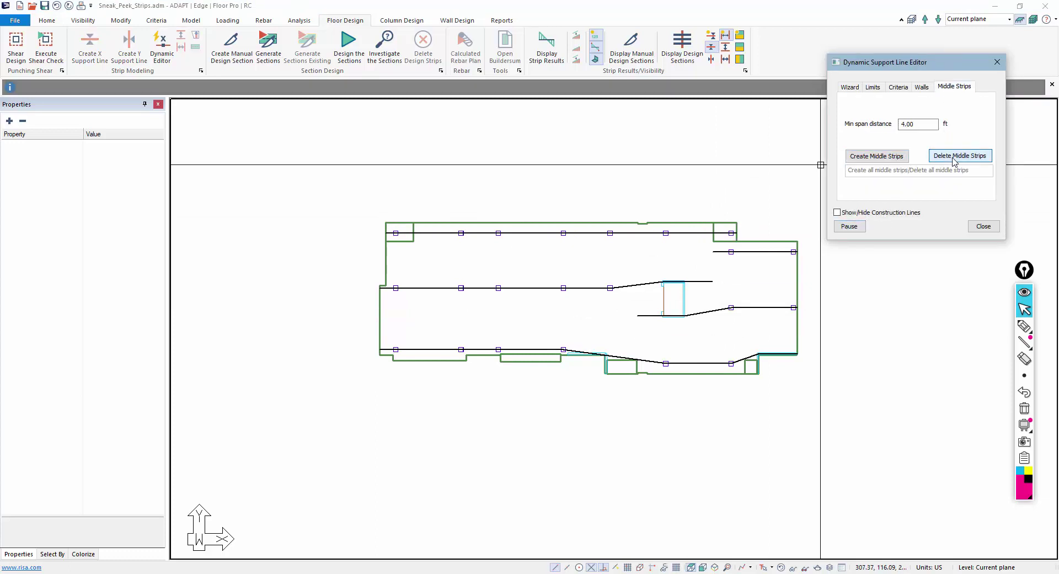
pyautogui.click(883, 156)
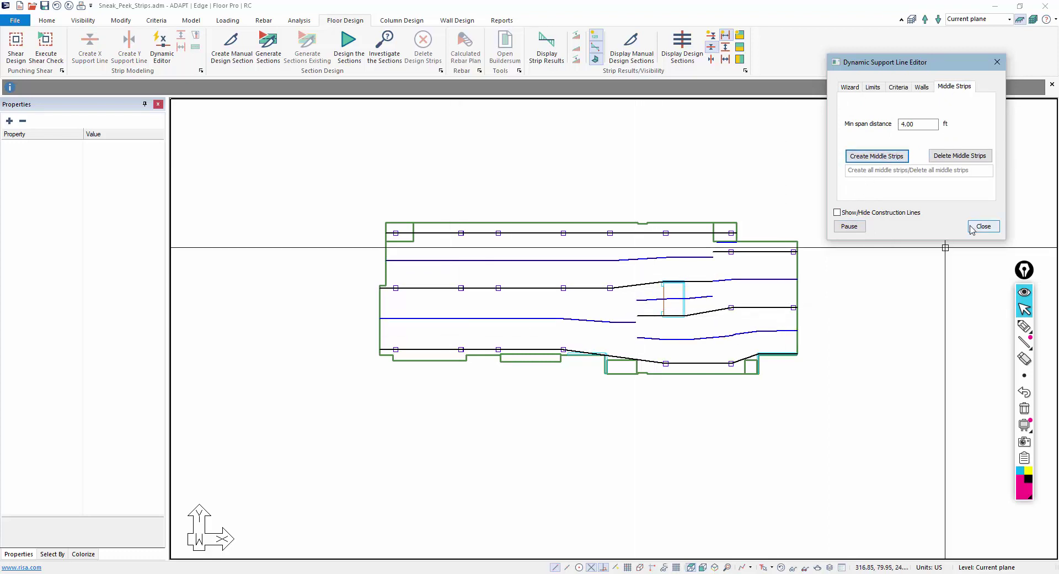
# Pause the dynamic editor, generate the design sections for the recreated strips and display them on the plan.
pyautogui.click(850, 226)
pyautogui.click(269, 48)
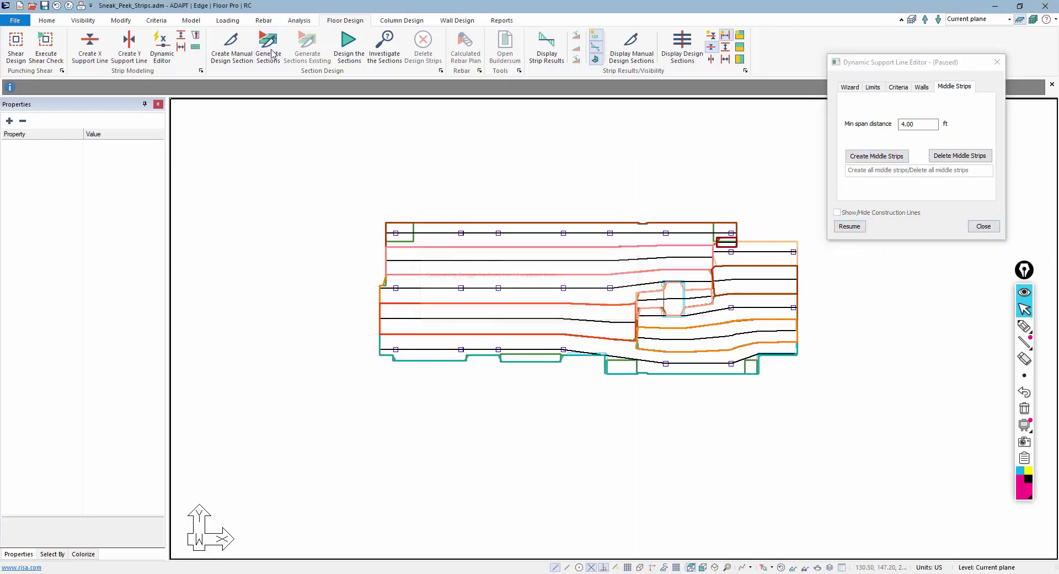
pyautogui.click(683, 47)
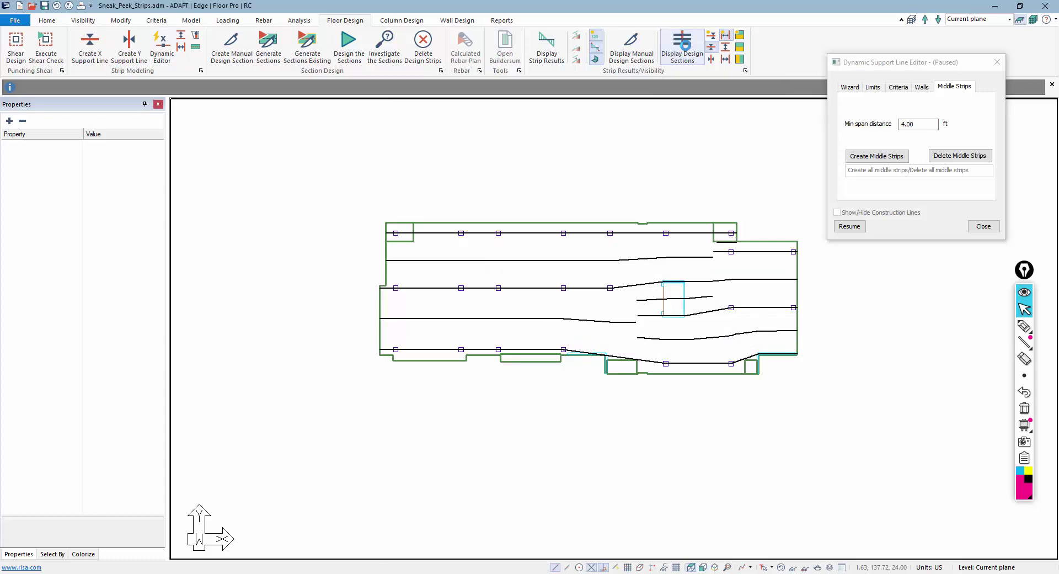
pyautogui.click(687, 46)
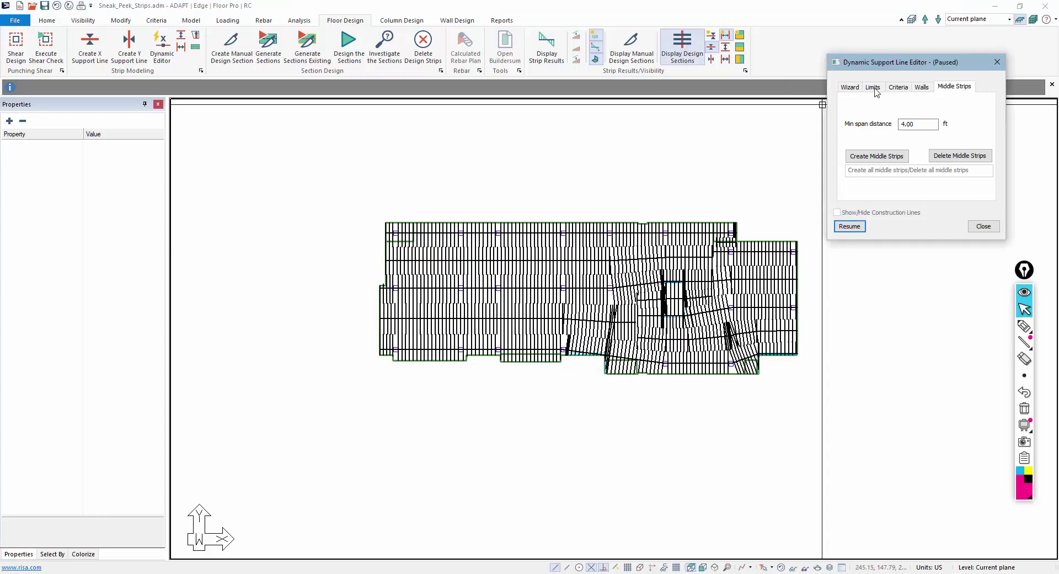
# Resume the dynamic editor, show the tributary region limits of the support lines and select None as the limit type.
pyautogui.click(851, 226)
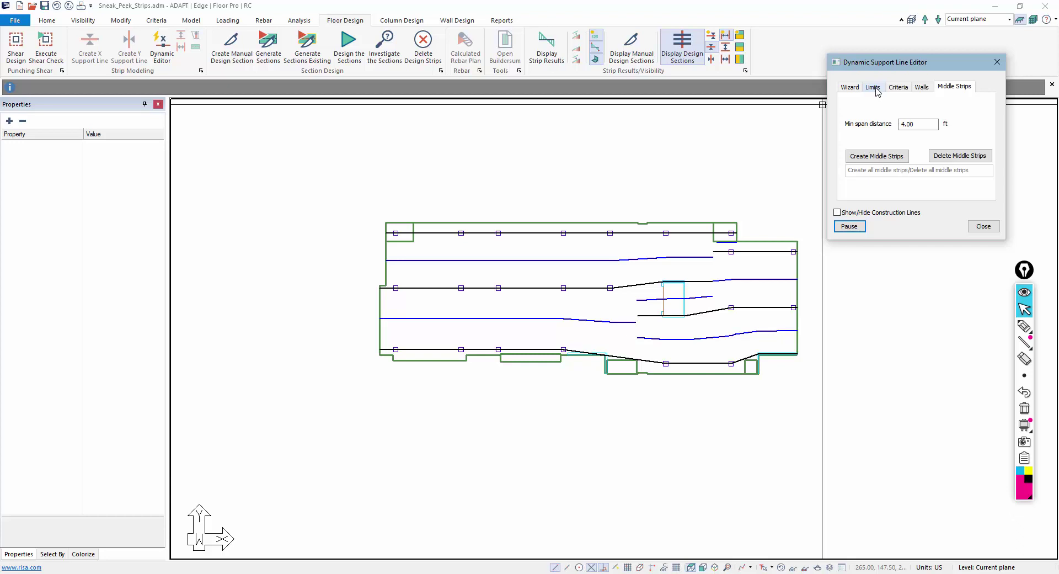
pyautogui.click(873, 88)
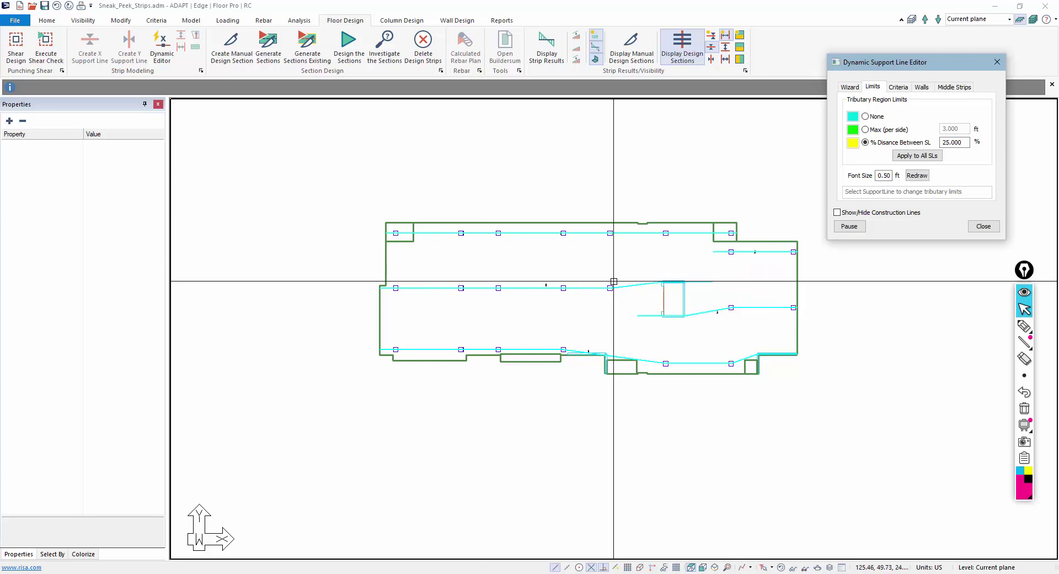
pyautogui.scroll(5, 613, 281)
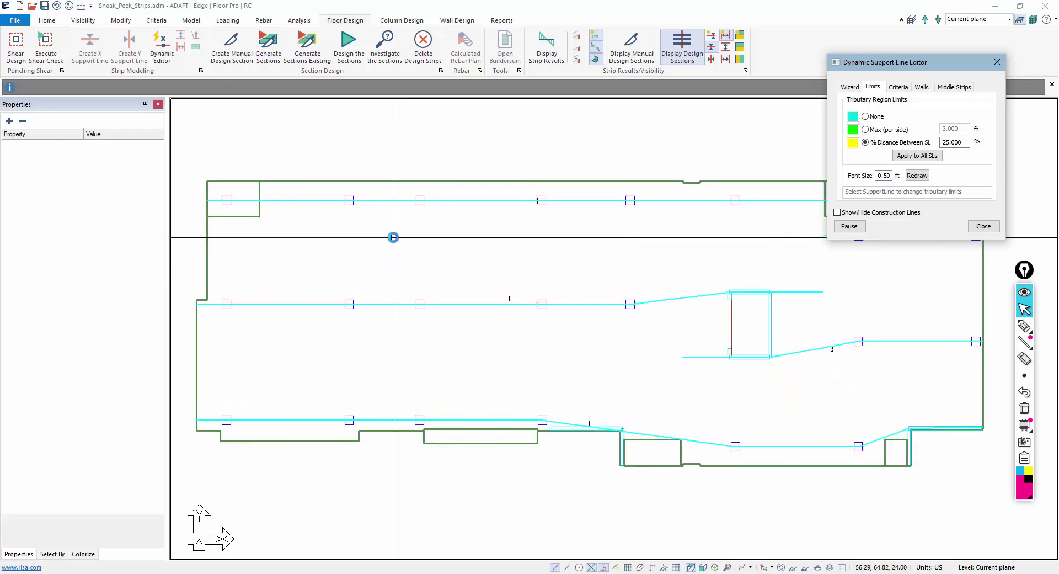
pyautogui.scroll(-1, 494, 275)
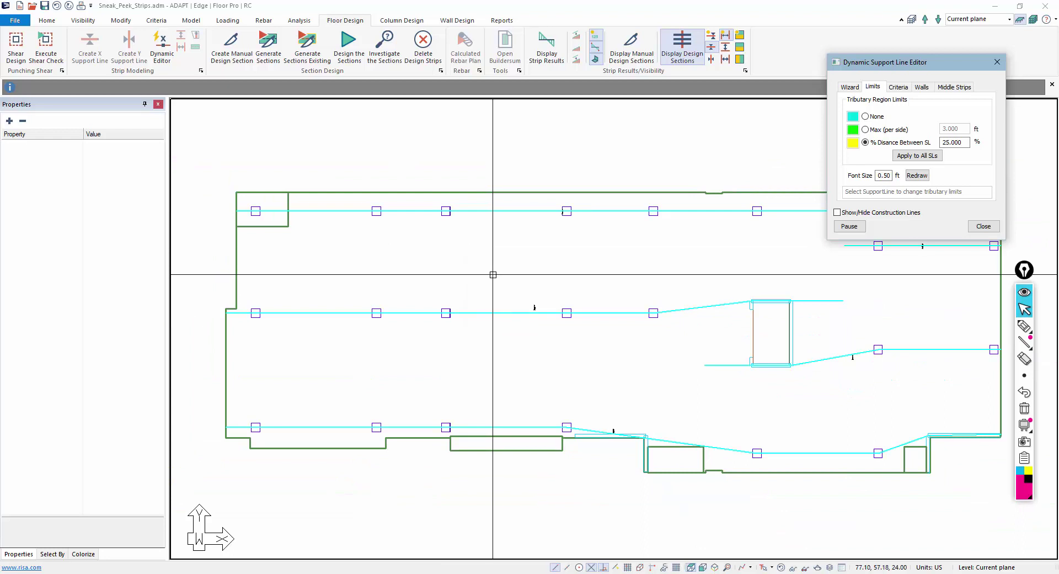
pyautogui.click(865, 116)
# Set the font size of the tributary limit labels to 3.00 ft and redraw them.
pyautogui.scroll(3, 745, 438)
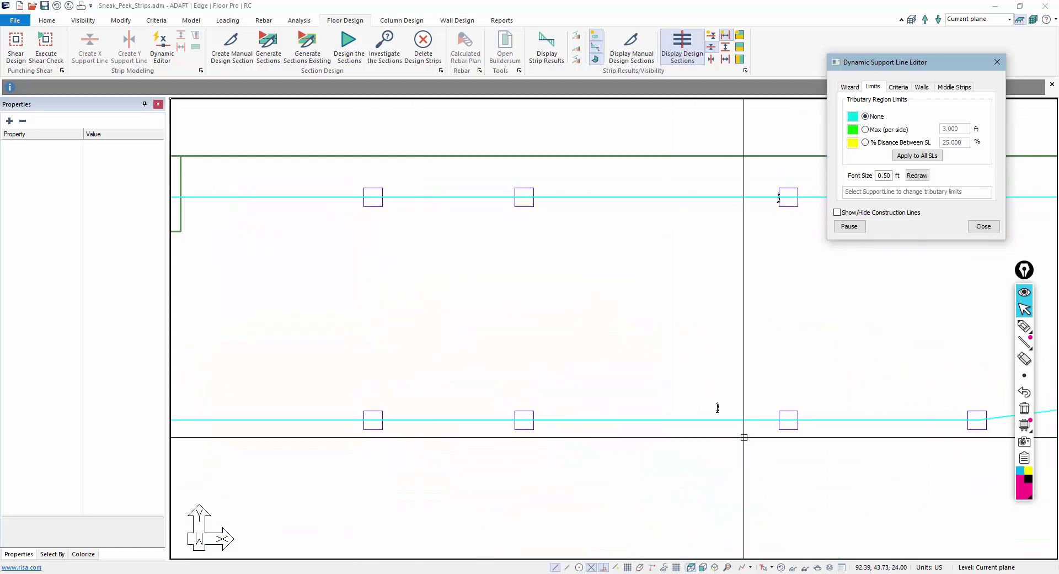
pyautogui.scroll(-2, 677, 390)
pyautogui.scroll(1, 657, 350)
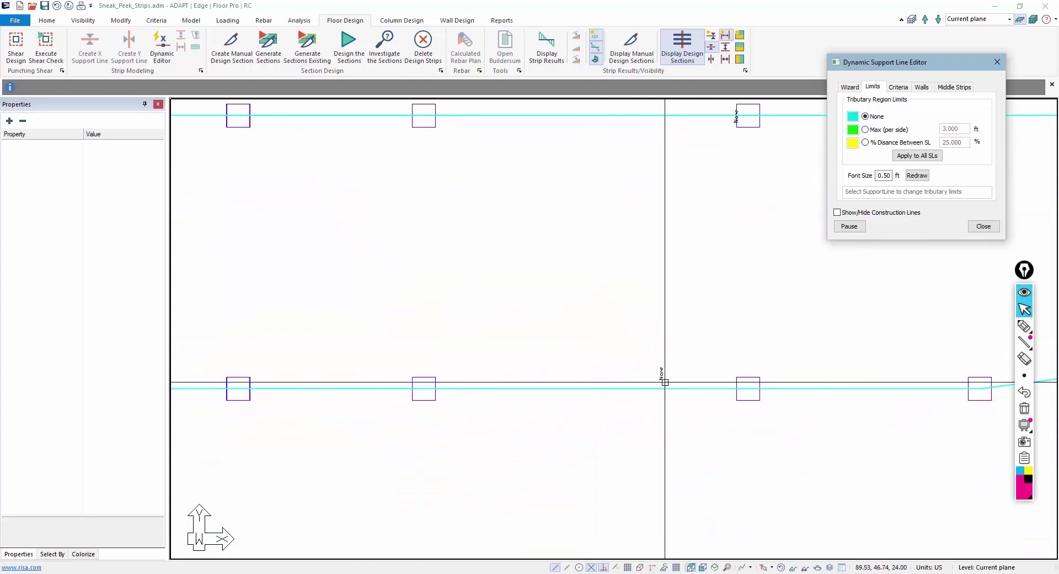
pyautogui.doubleClick(880, 175)
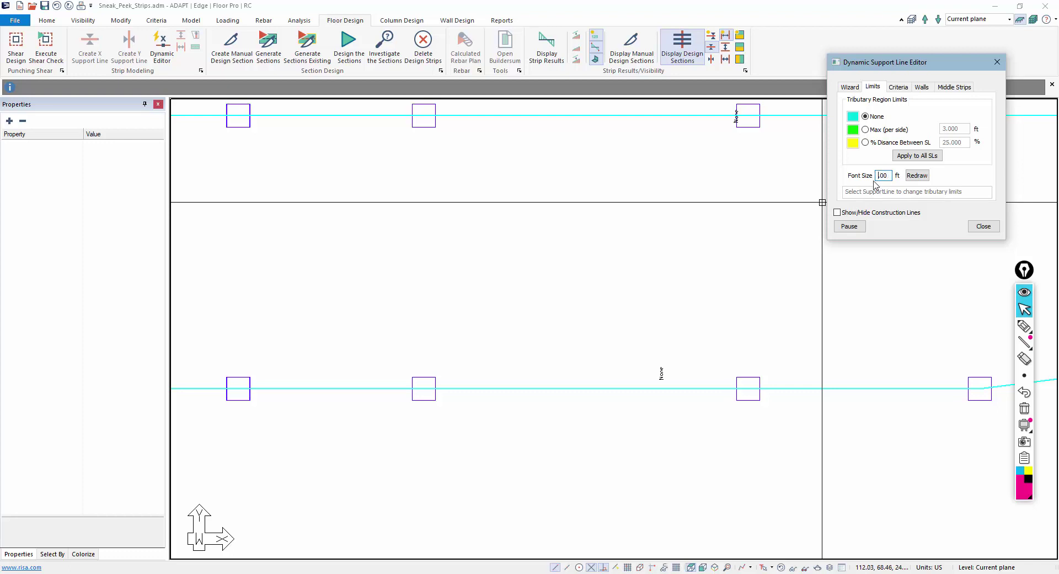
pyautogui.click(917, 175)
# Set the tributary region limits to 25% of the distance between support lines and apply this to all support lines.
pyautogui.scroll(-4, 513, 385)
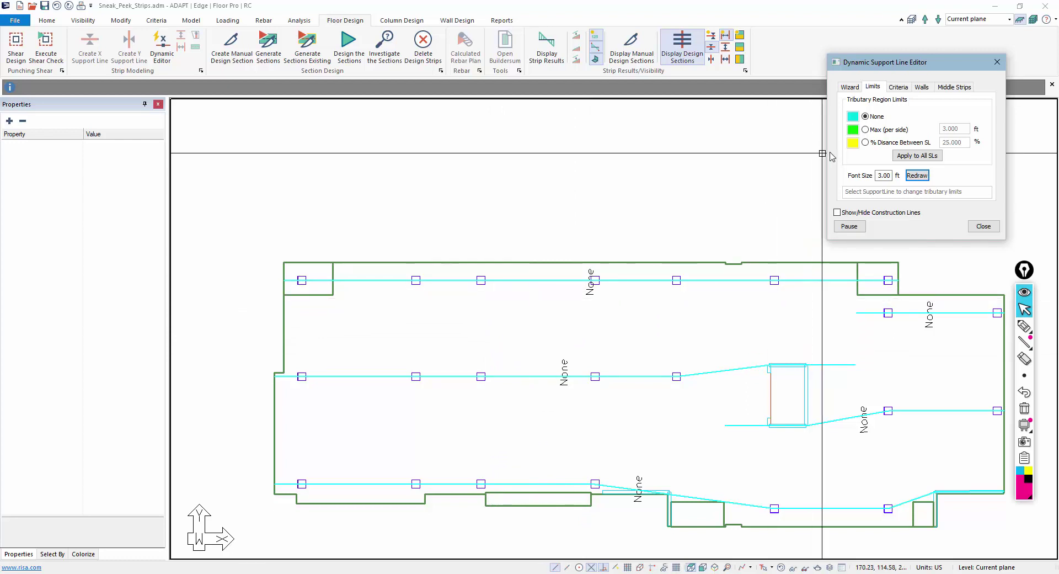
pyautogui.click(866, 142)
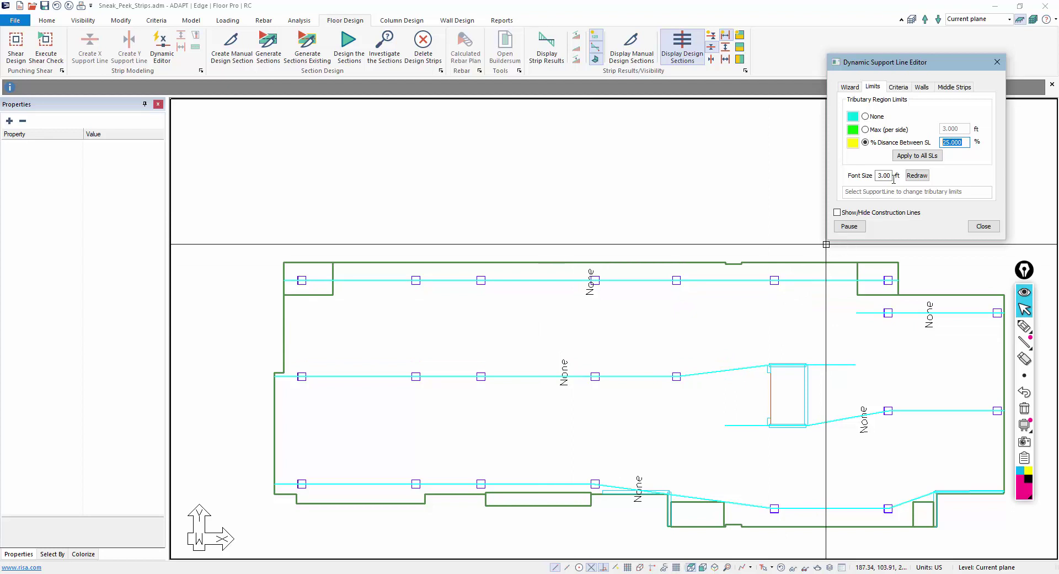
pyautogui.click(917, 156)
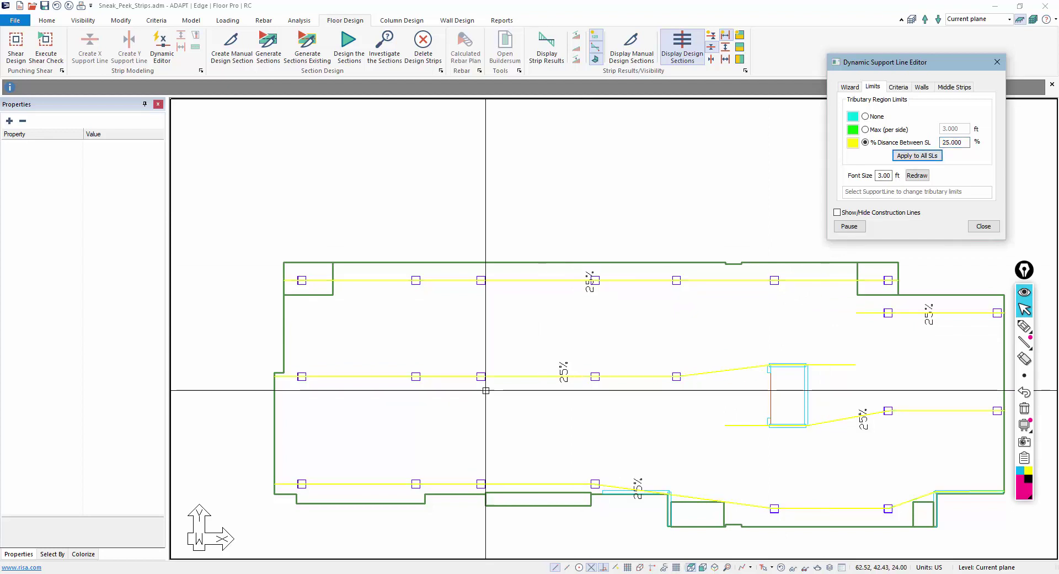
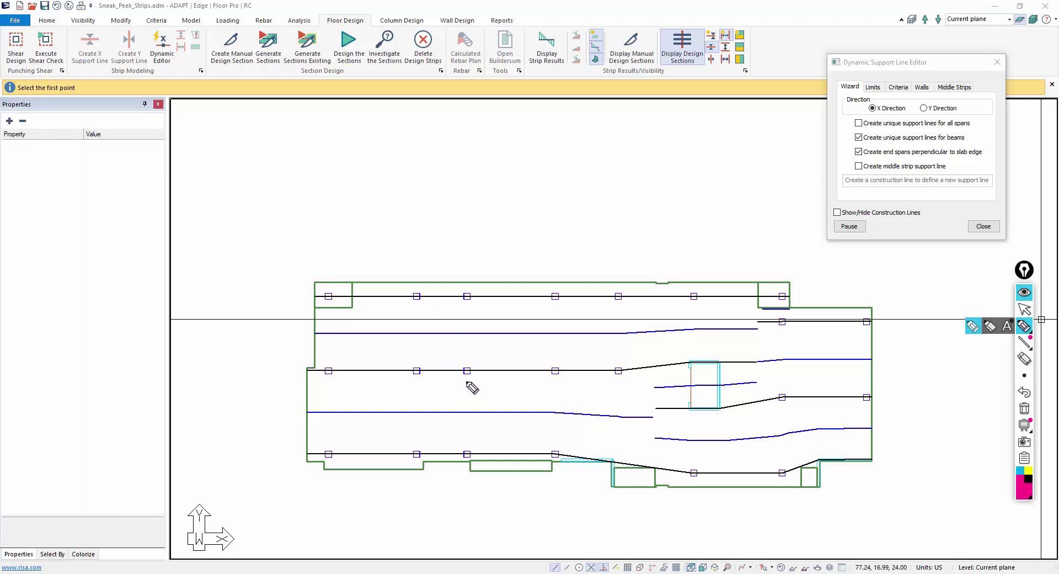
pyautogui.moveTo(467, 381)
pyautogui.mouseDown()
pyautogui.moveTo(467, 408)
pyautogui.moveTo(478, 409)
pyautogui.moveTo(476, 394)
pyautogui.mouseUp()
pyautogui.moveTo(551, 403); pyautogui.dragTo(553, 403)
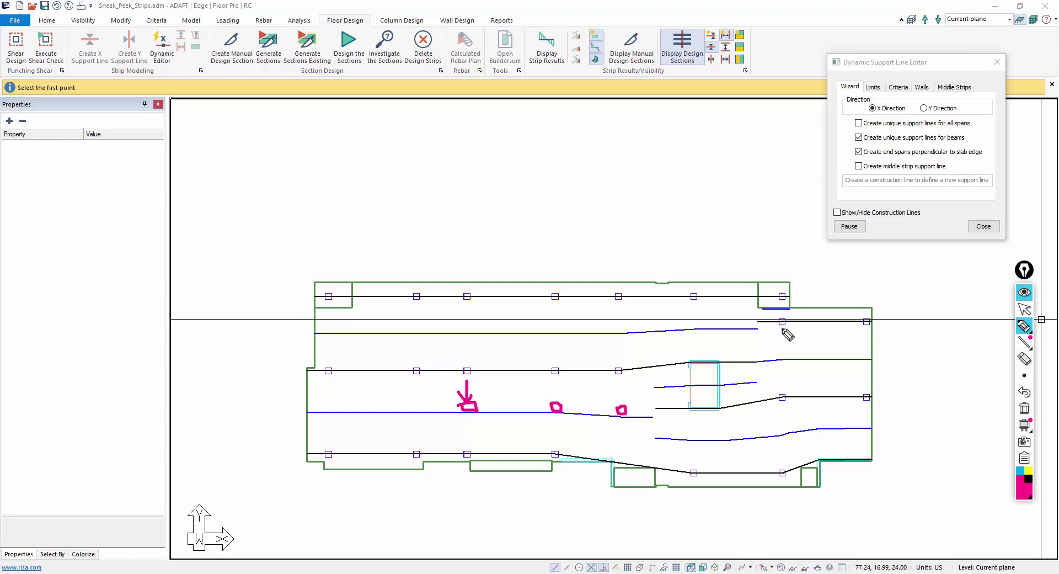
pyautogui.moveTo(483, 404)
pyautogui.mouseDown()
pyautogui.moveTo(552, 404)
pyautogui.moveTo(522, 389)
pyautogui.mouseUp()
pyautogui.click(590, 408)
pyautogui.moveTo(588, 407); pyautogui.dragTo(600, 407)
pyautogui.moveTo(589, 388); pyautogui.dragTo(595, 390)
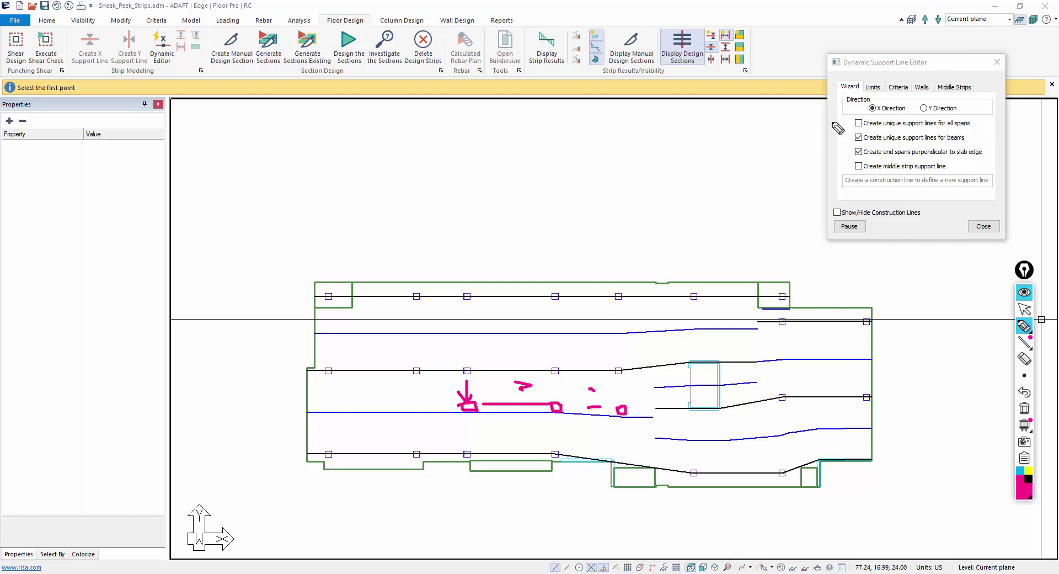
pyautogui.moveTo(832, 120); pyautogui.dragTo(862, 127)
pyautogui.click(1024, 408)
pyautogui.click(1025, 310)
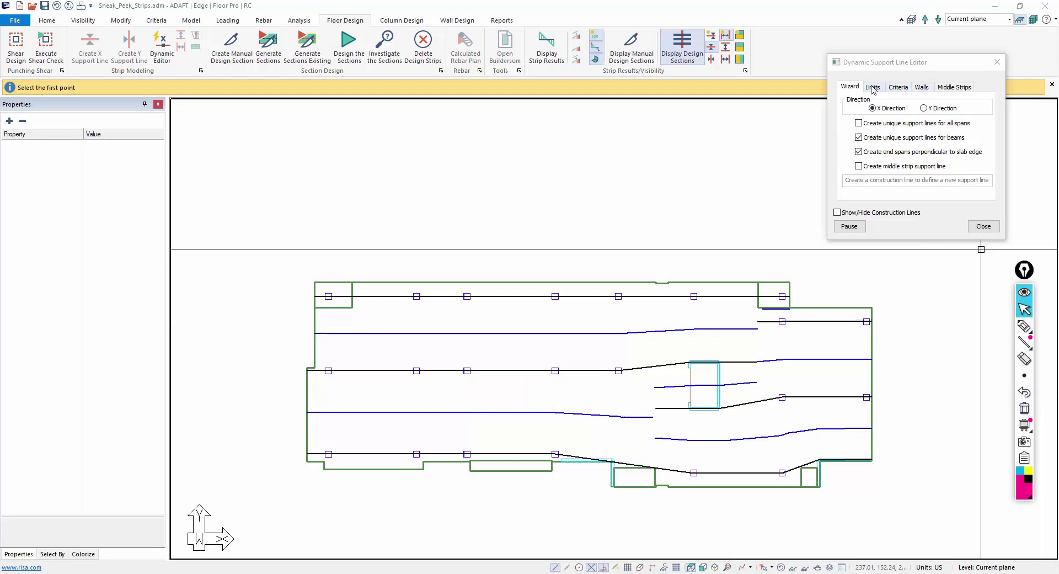
# Set the tributary region limit of the long central and uppermost support lines to 33% of the distance between support lines.
pyautogui.click(873, 88)
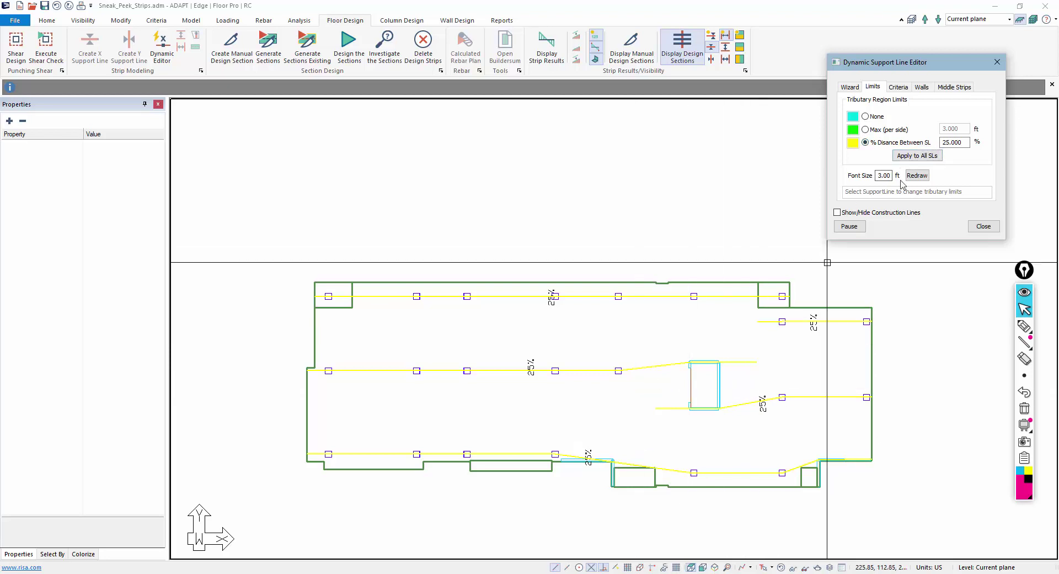
pyautogui.doubleClick(965, 142)
pyautogui.write('3.000')
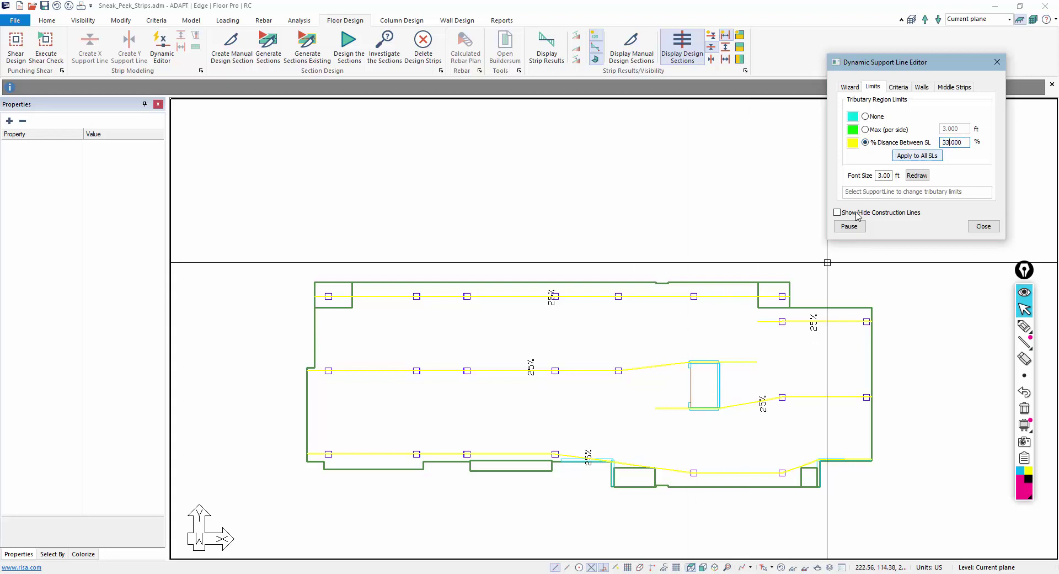
pyautogui.click(522, 371)
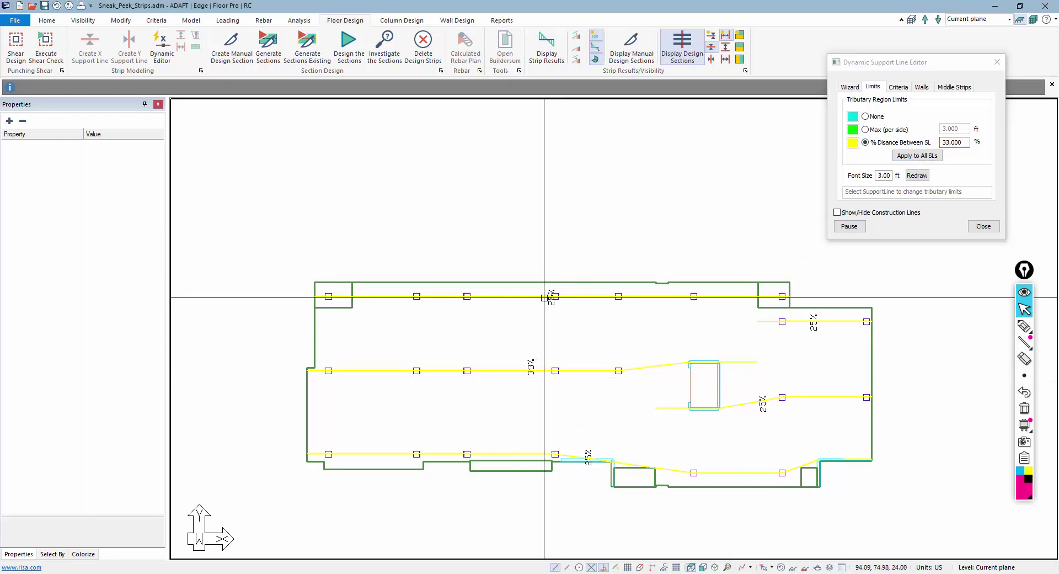
pyautogui.click(544, 297)
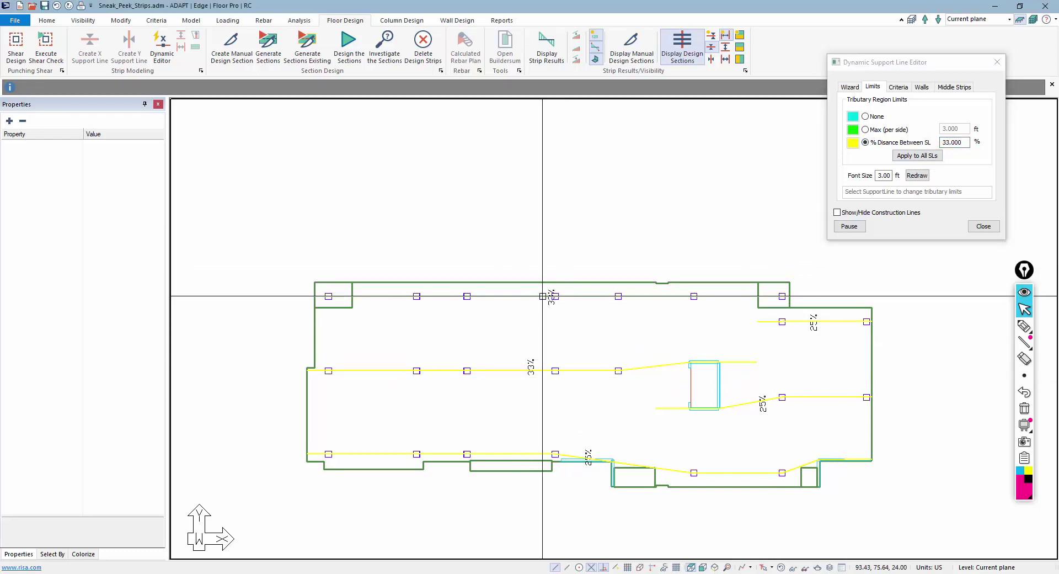
# Return the tributary region limits to 25% of the distance between support lines and apply this to all support lines.
pyautogui.click(932, 155)
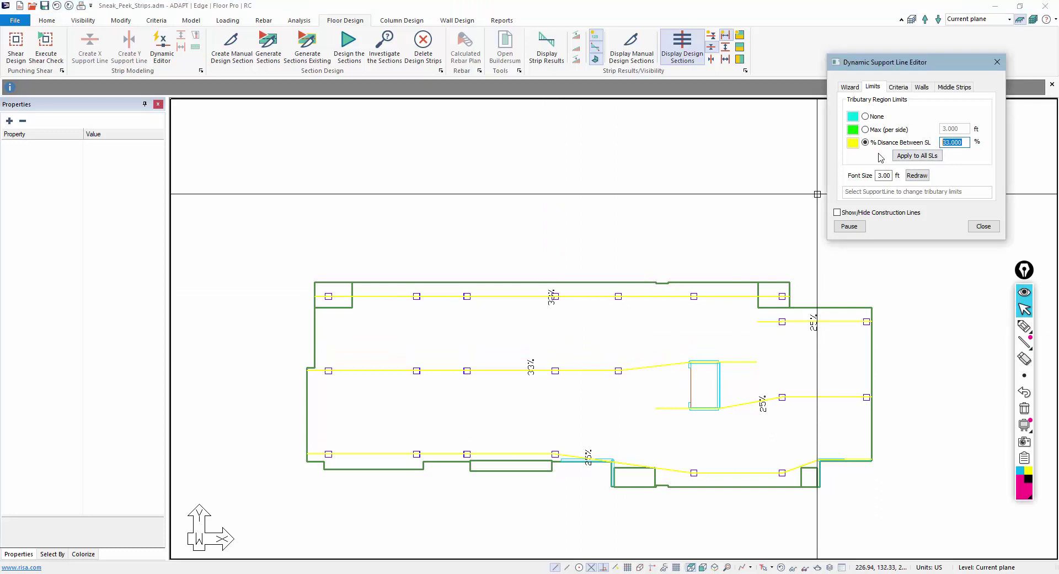
pyautogui.click(909, 158)
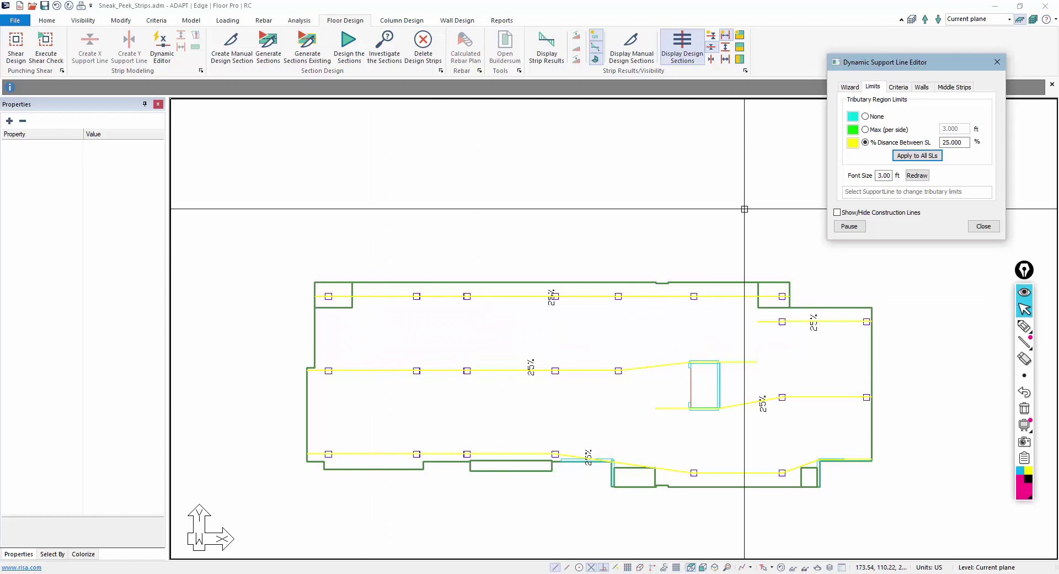
# Create the middle strips, close the dynamic editor and generate the design sections.
pyautogui.click(952, 88)
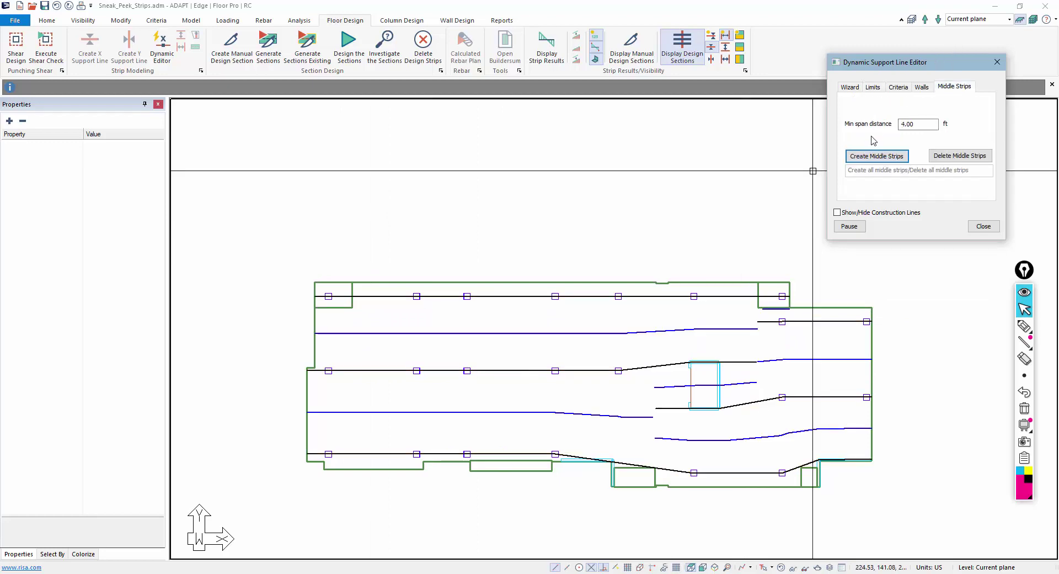
pyautogui.click(876, 157)
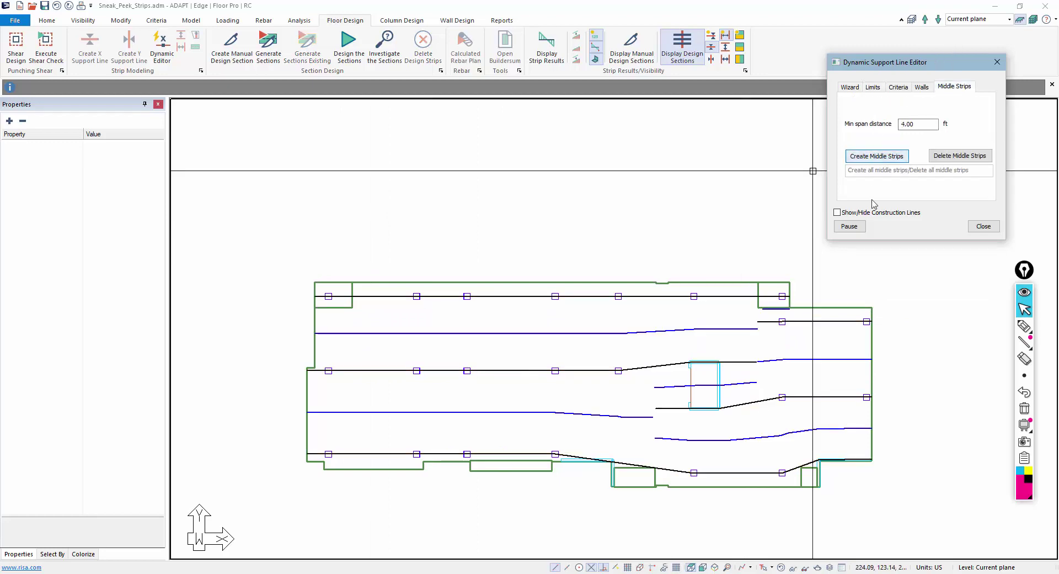
pyautogui.click(984, 227)
pyautogui.click(265, 54)
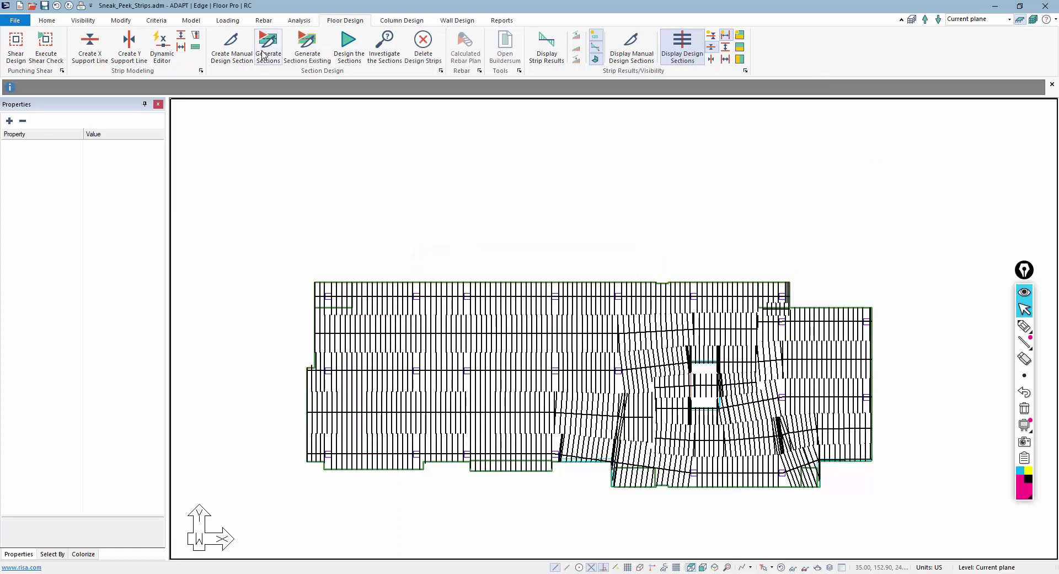
# Examine the design section widths of the long column and middle strips by selecting their support lines one after another.
pyautogui.scroll(2, 390, 338)
pyautogui.click(445, 318)
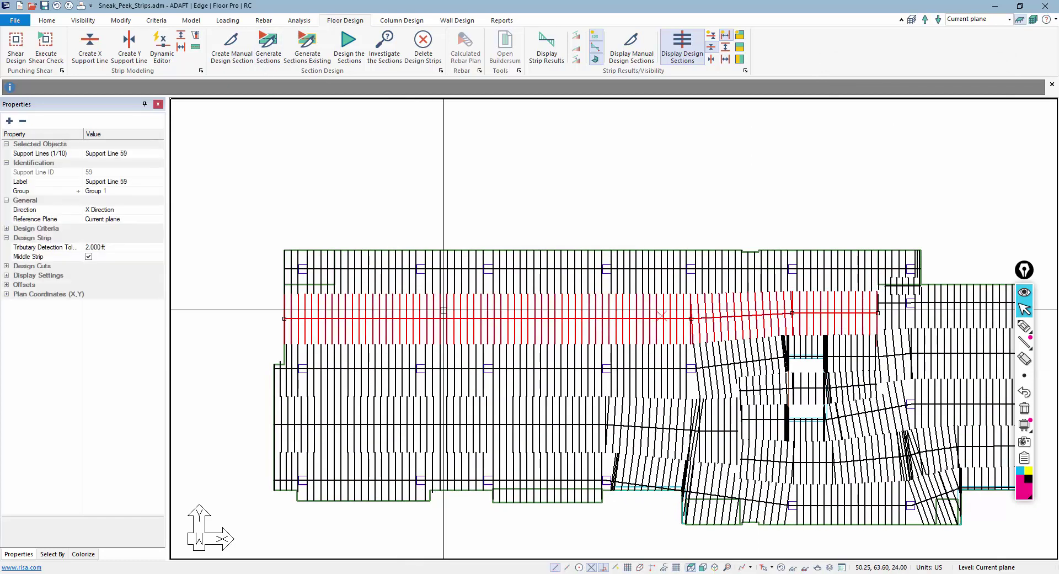
pyautogui.click(447, 275)
pyautogui.click(438, 363)
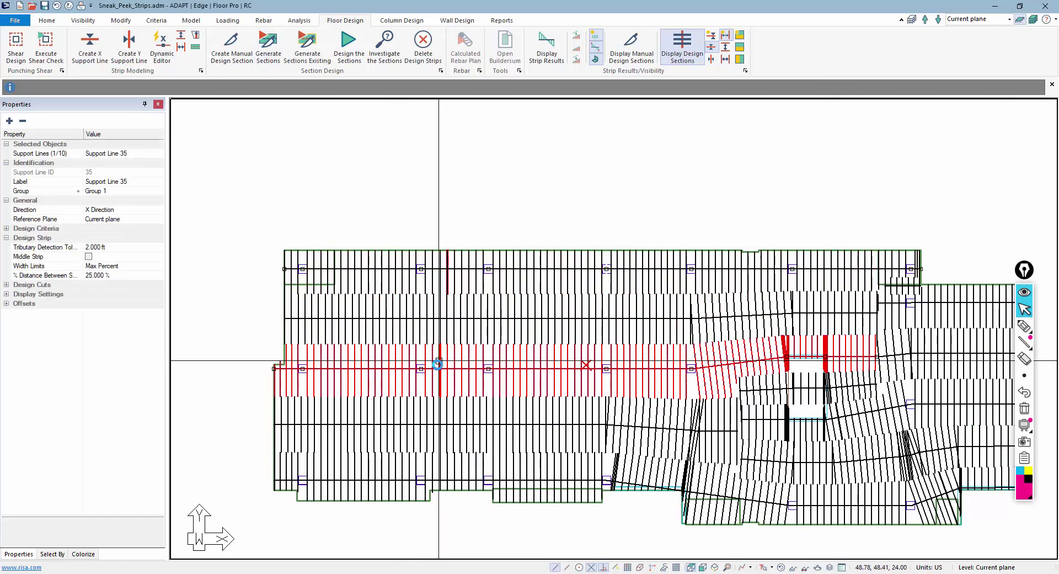
pyautogui.click(434, 424)
pyautogui.click(421, 480)
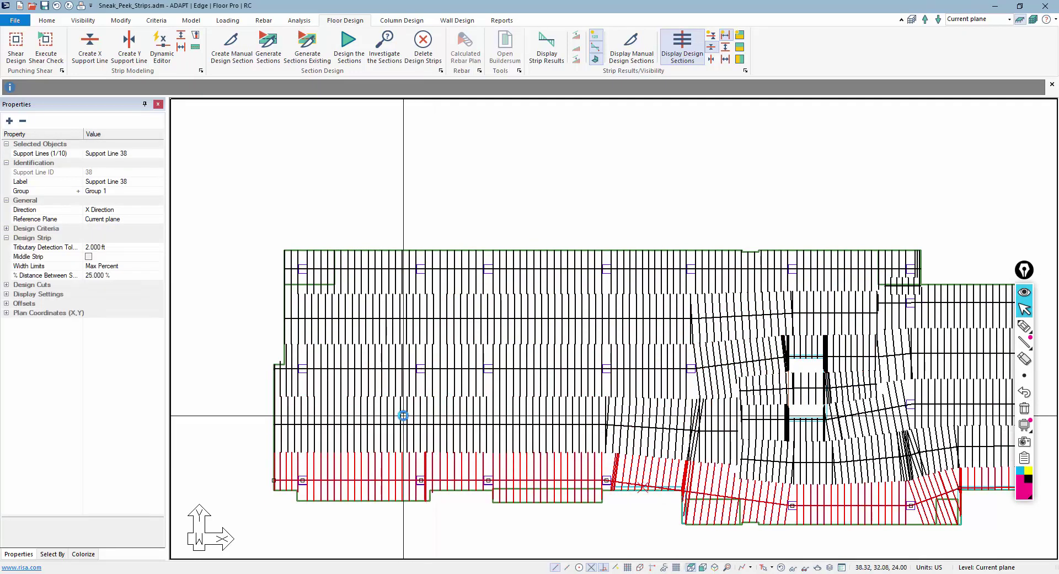
pyautogui.scroll(-1, 403, 415)
pyautogui.click(447, 221)
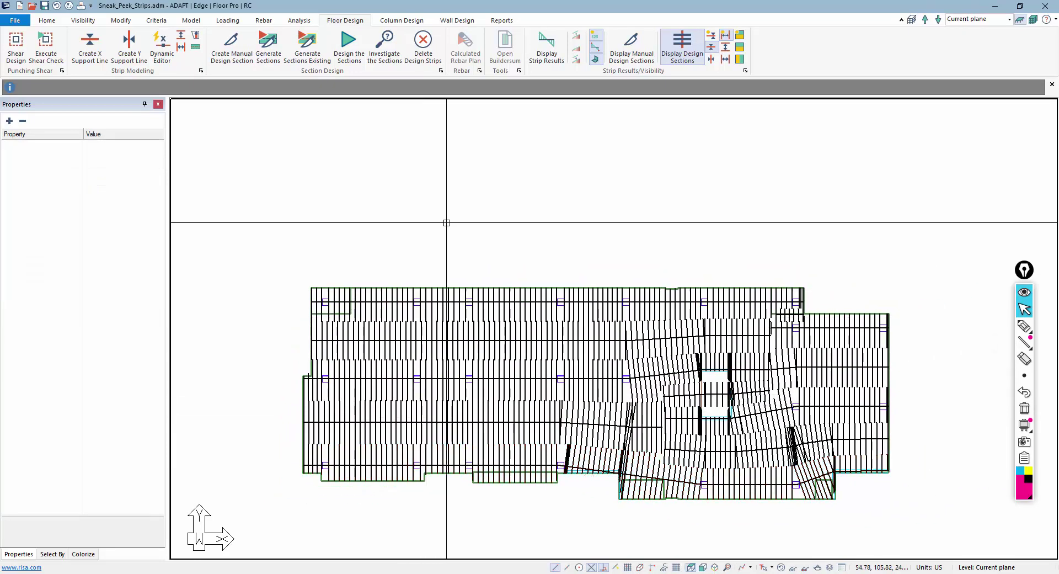
# Display the tributary region boundaries of the X-direction strips and examine them on the plan.
pyautogui.click(741, 48)
pyautogui.scroll(3, 534, 290)
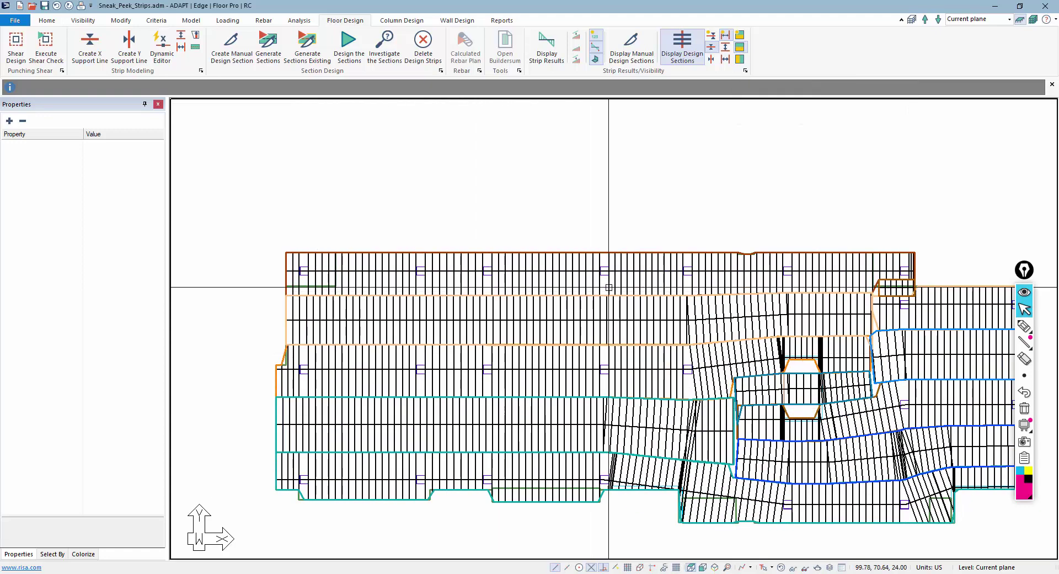
pyautogui.scroll(-1, 529, 303)
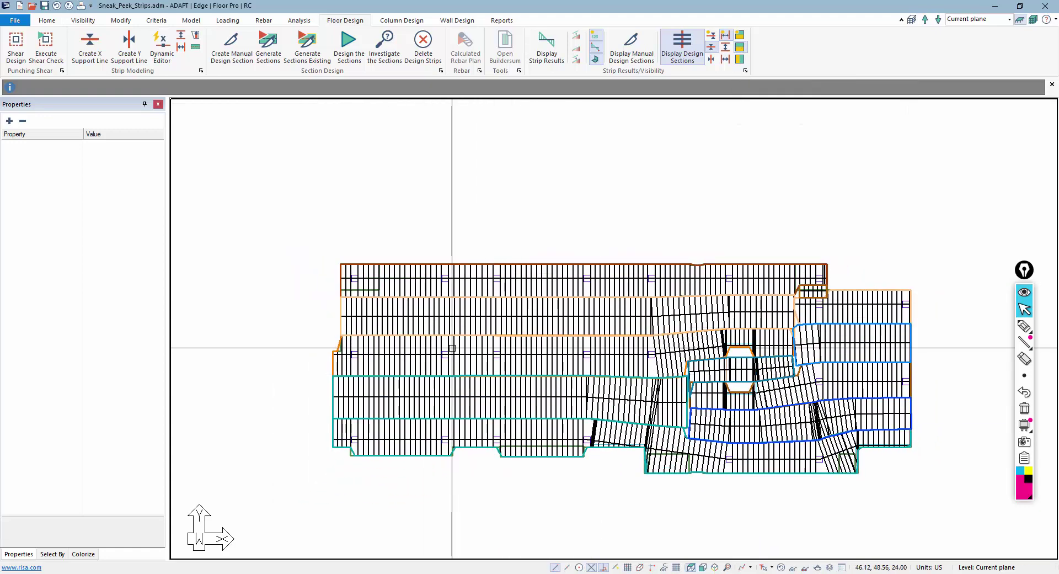
# Set the long central support line's tributary region limit to 3% of the distance between support lines and regenerate the design sections.
pyautogui.click(162, 48)
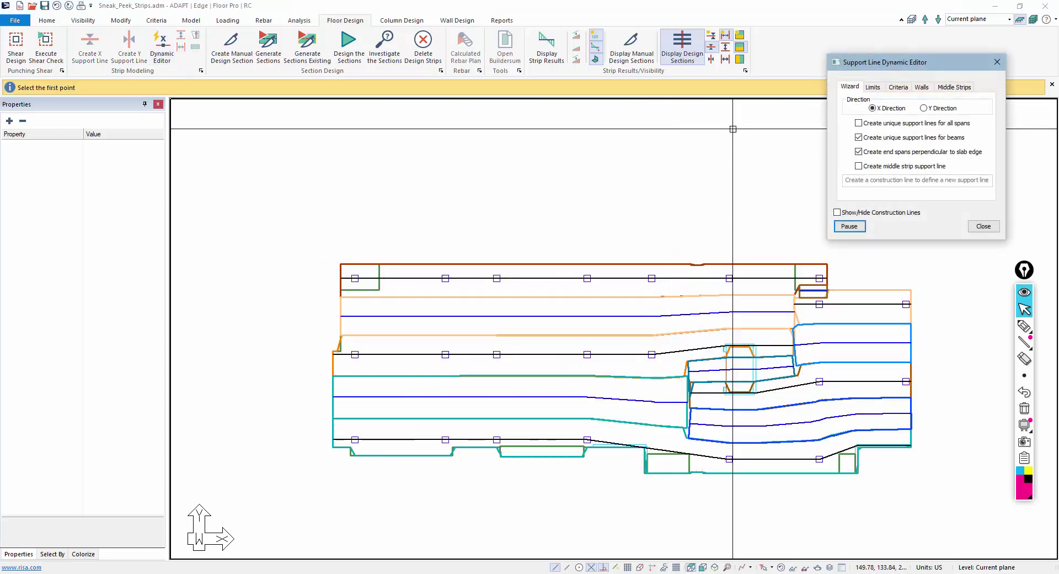
pyautogui.click(873, 87)
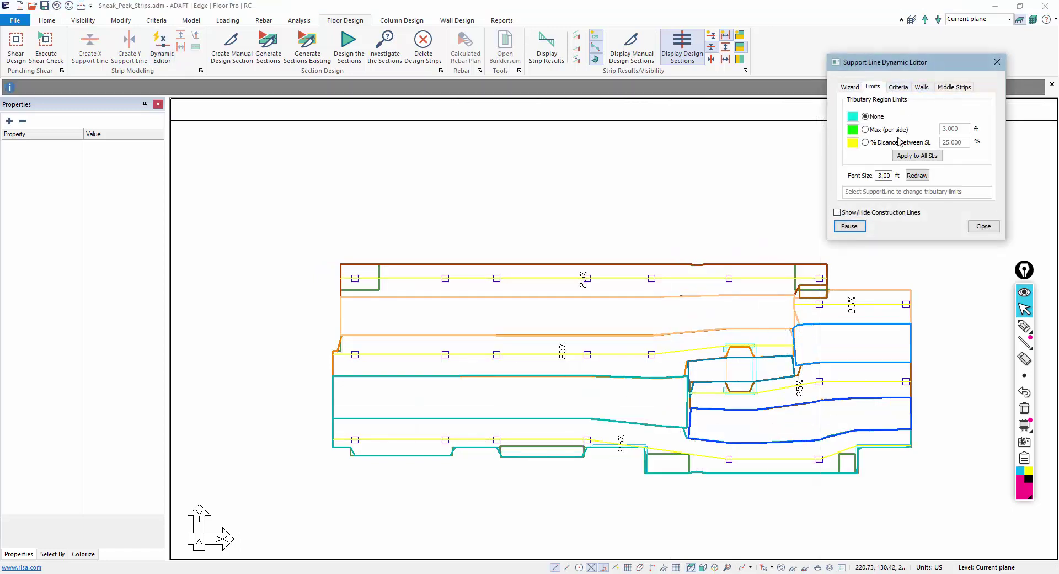
pyautogui.click(866, 143)
pyautogui.moveTo(962, 145); pyautogui.dragTo(898, 144)
pyautogui.write('3')
pyautogui.click(481, 355)
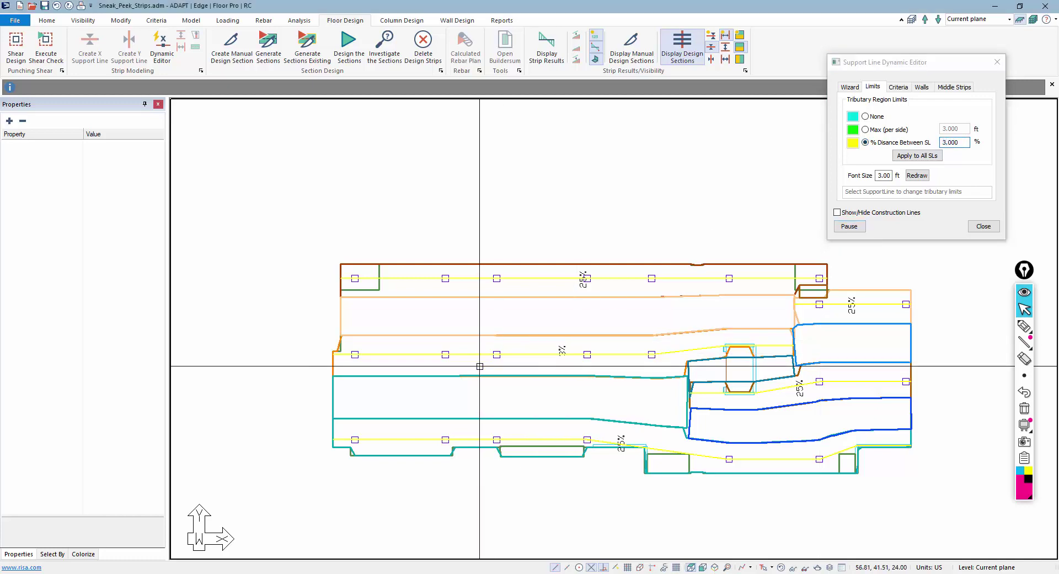
pyautogui.click(984, 226)
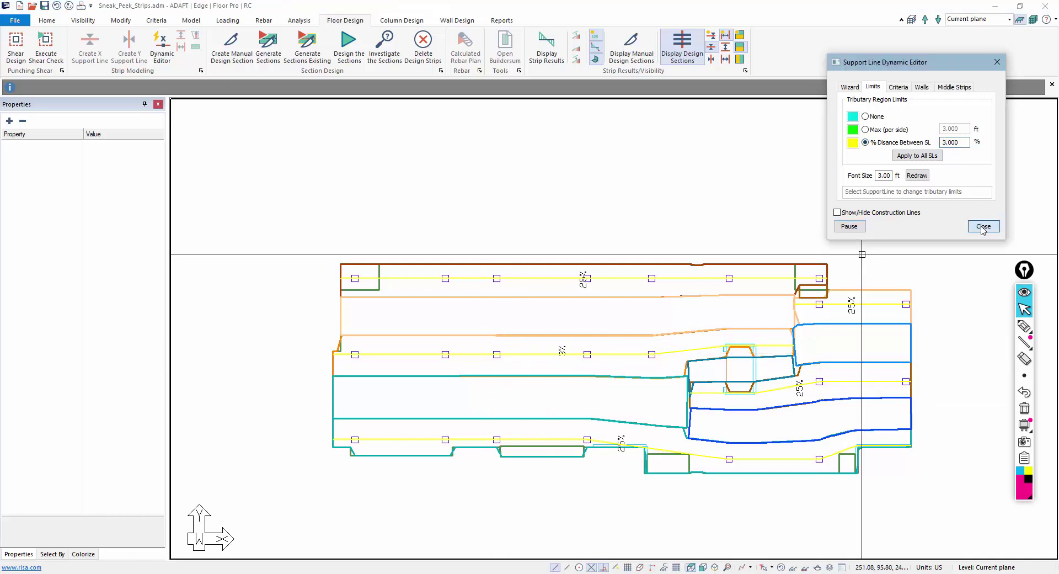
pyautogui.click(269, 44)
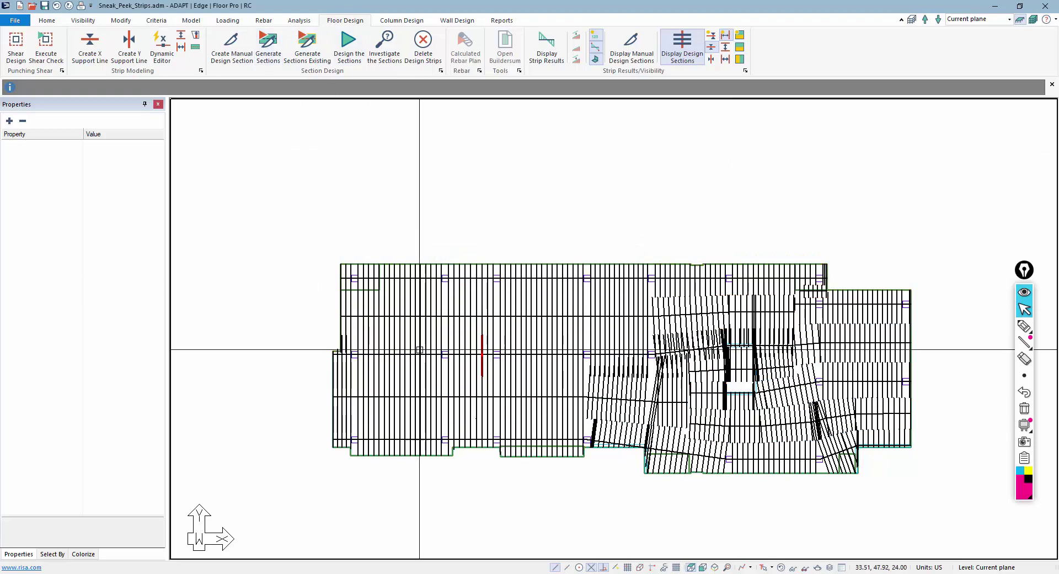
# Select the long central support line and the middle strip below it to check the extent of their regenerated sections.
pyautogui.click(449, 348)
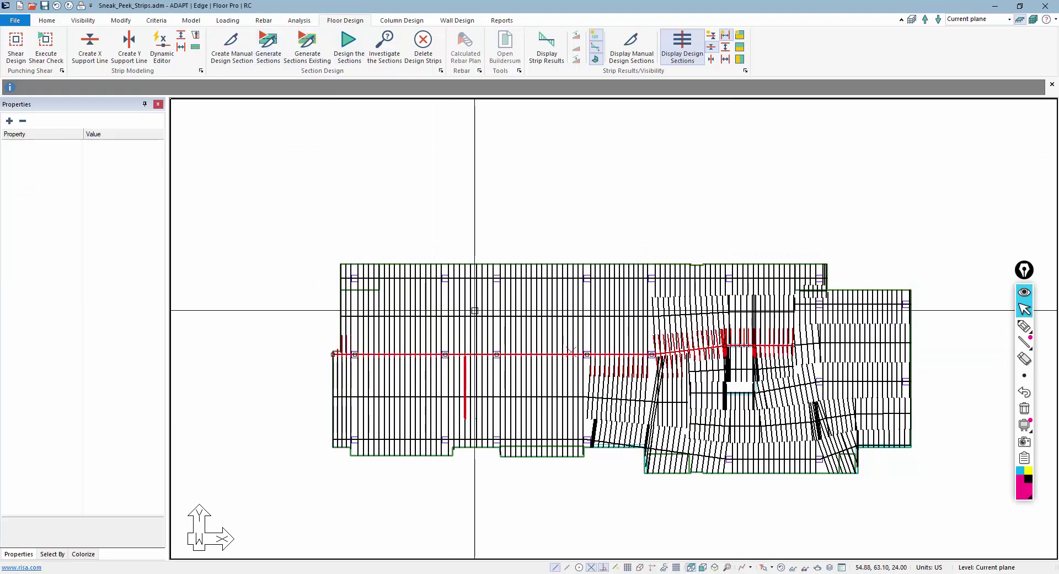
pyautogui.click(481, 331)
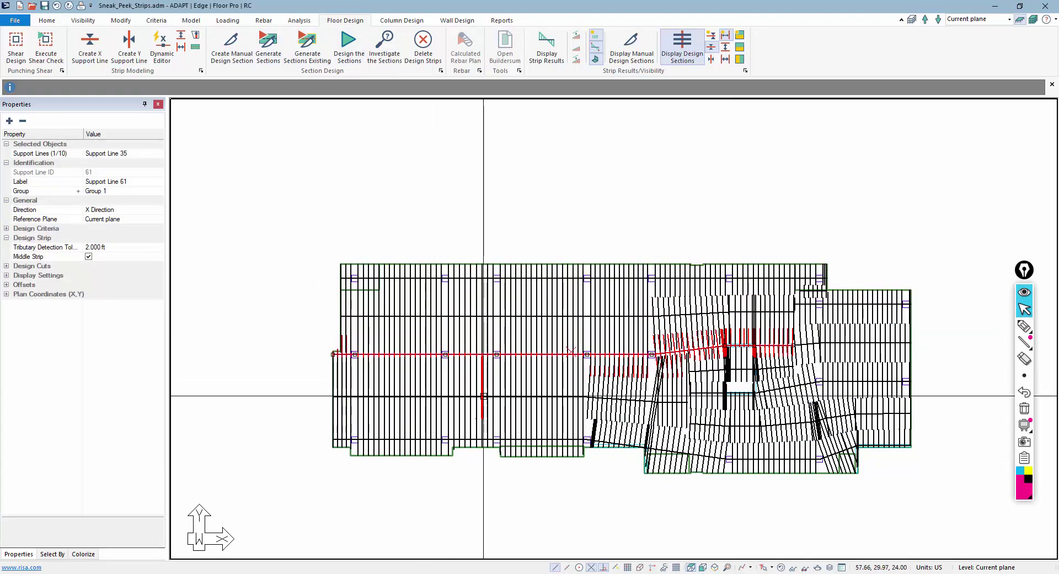
pyautogui.click(298, 334)
pyautogui.scroll(-3, 522, 316)
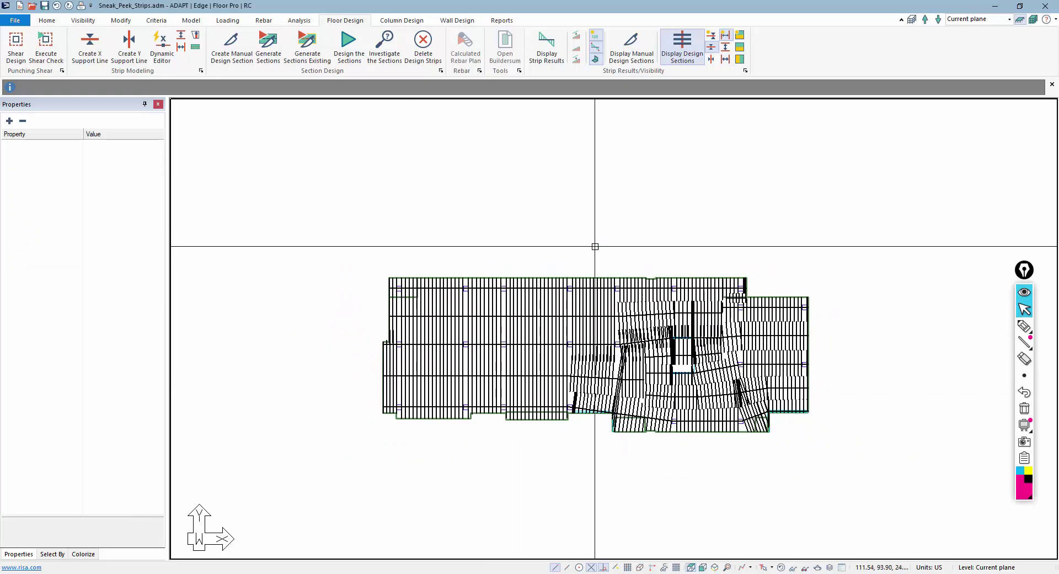
# Reopen the dynamic editor and show its middle strip settings.
pyautogui.click(157, 55)
pyautogui.click(954, 87)
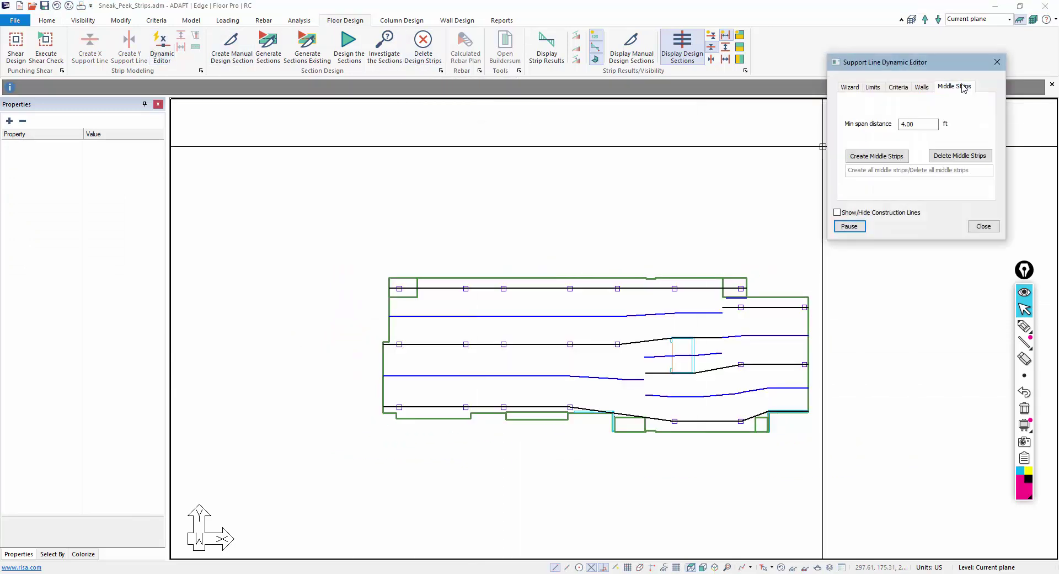